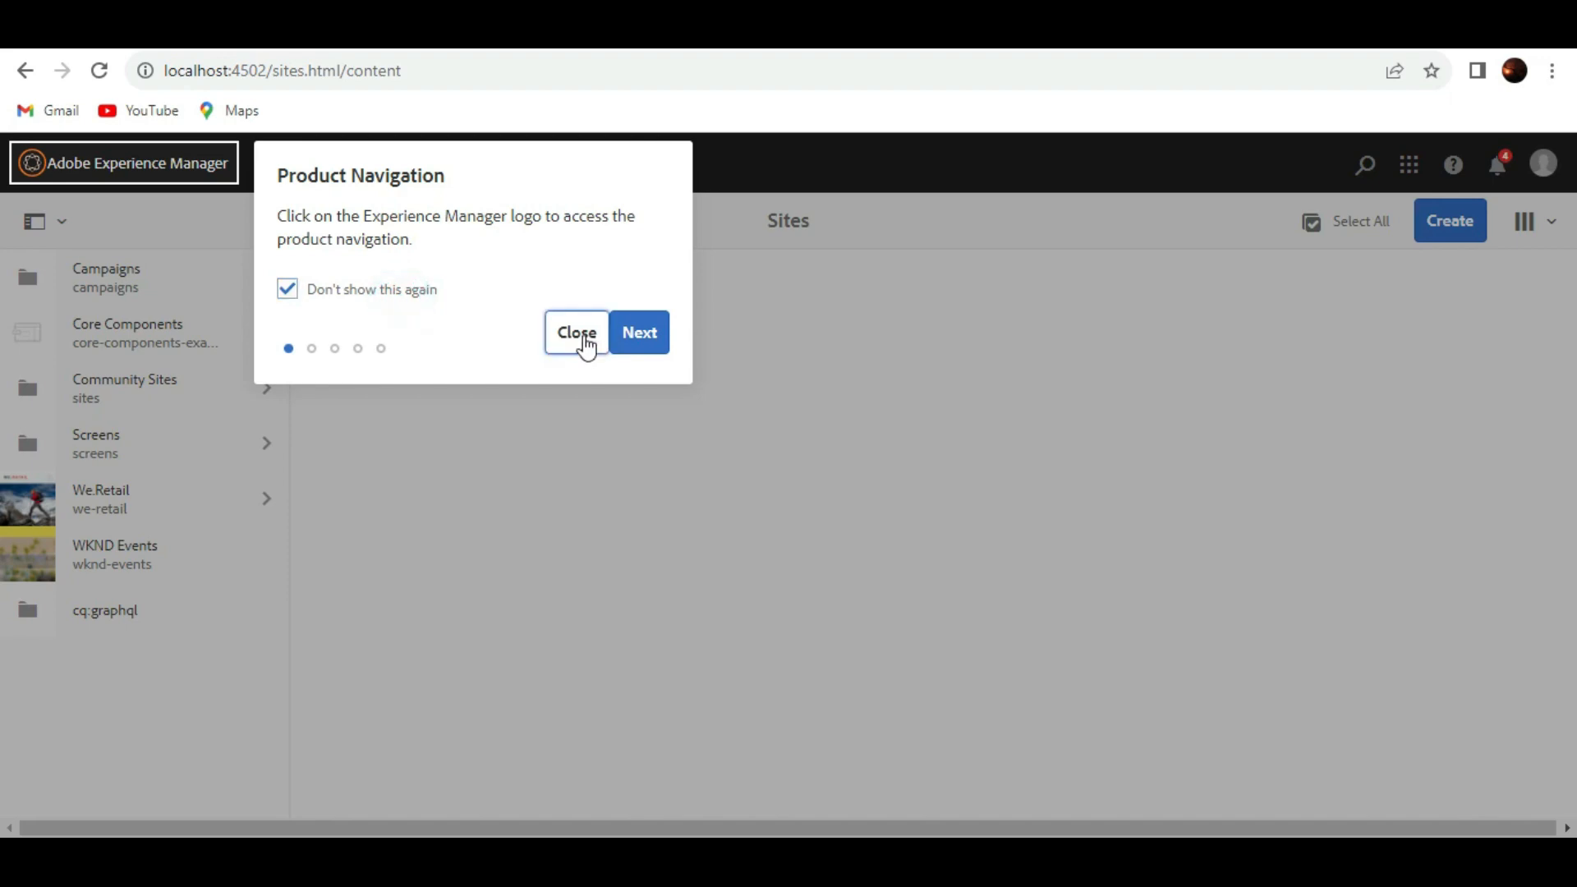
- Dismiss the product navigation tour and open the English page under We.Retail > Language Masters in the page editor
click(581, 335)
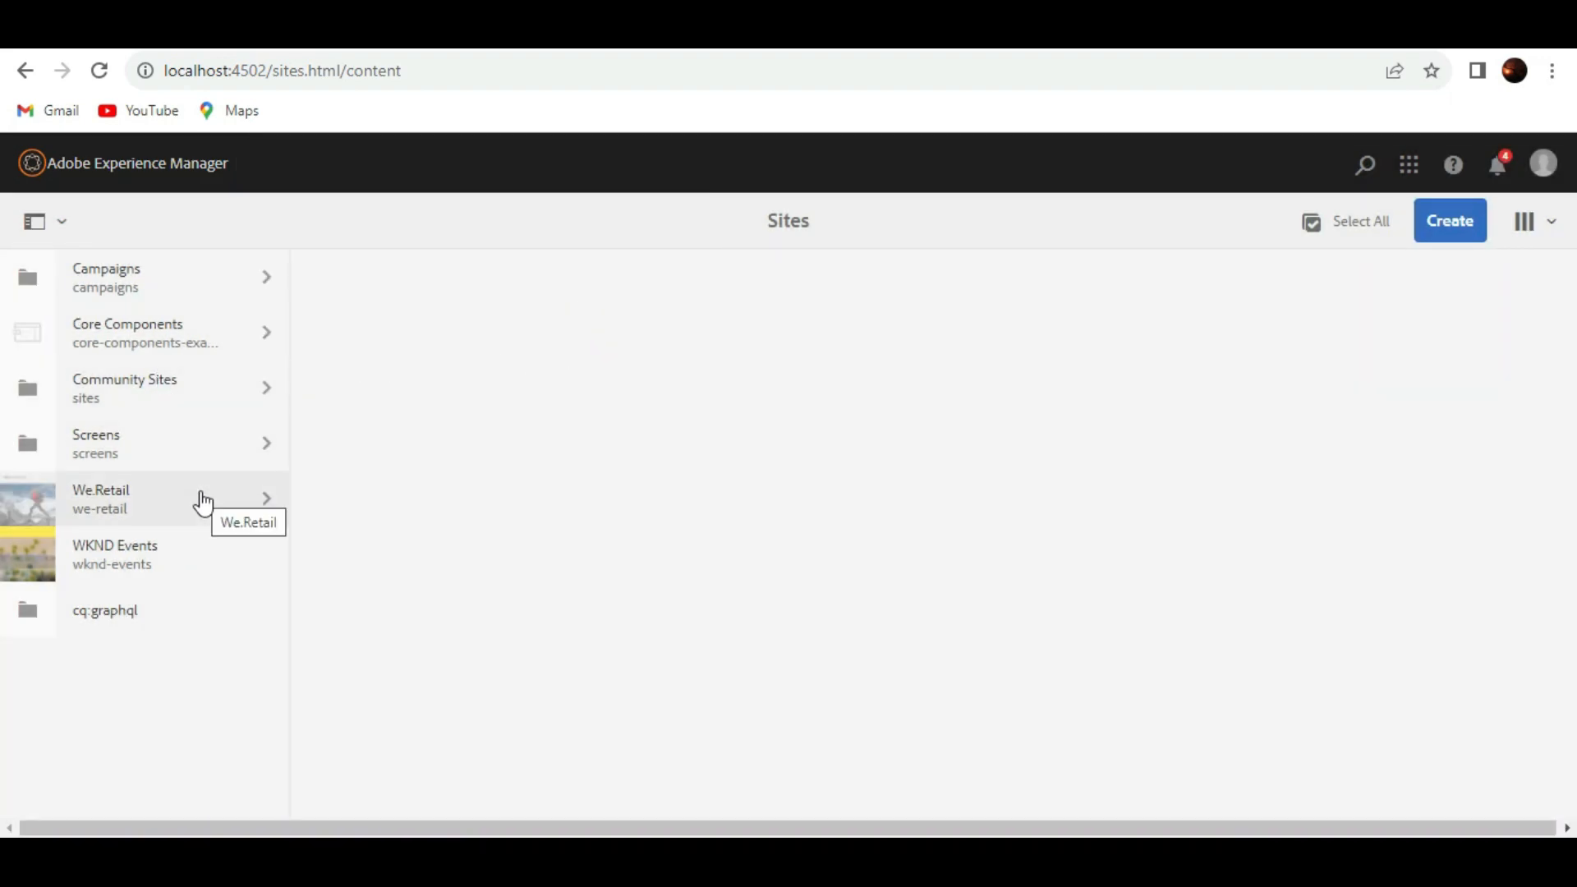
click(203, 502)
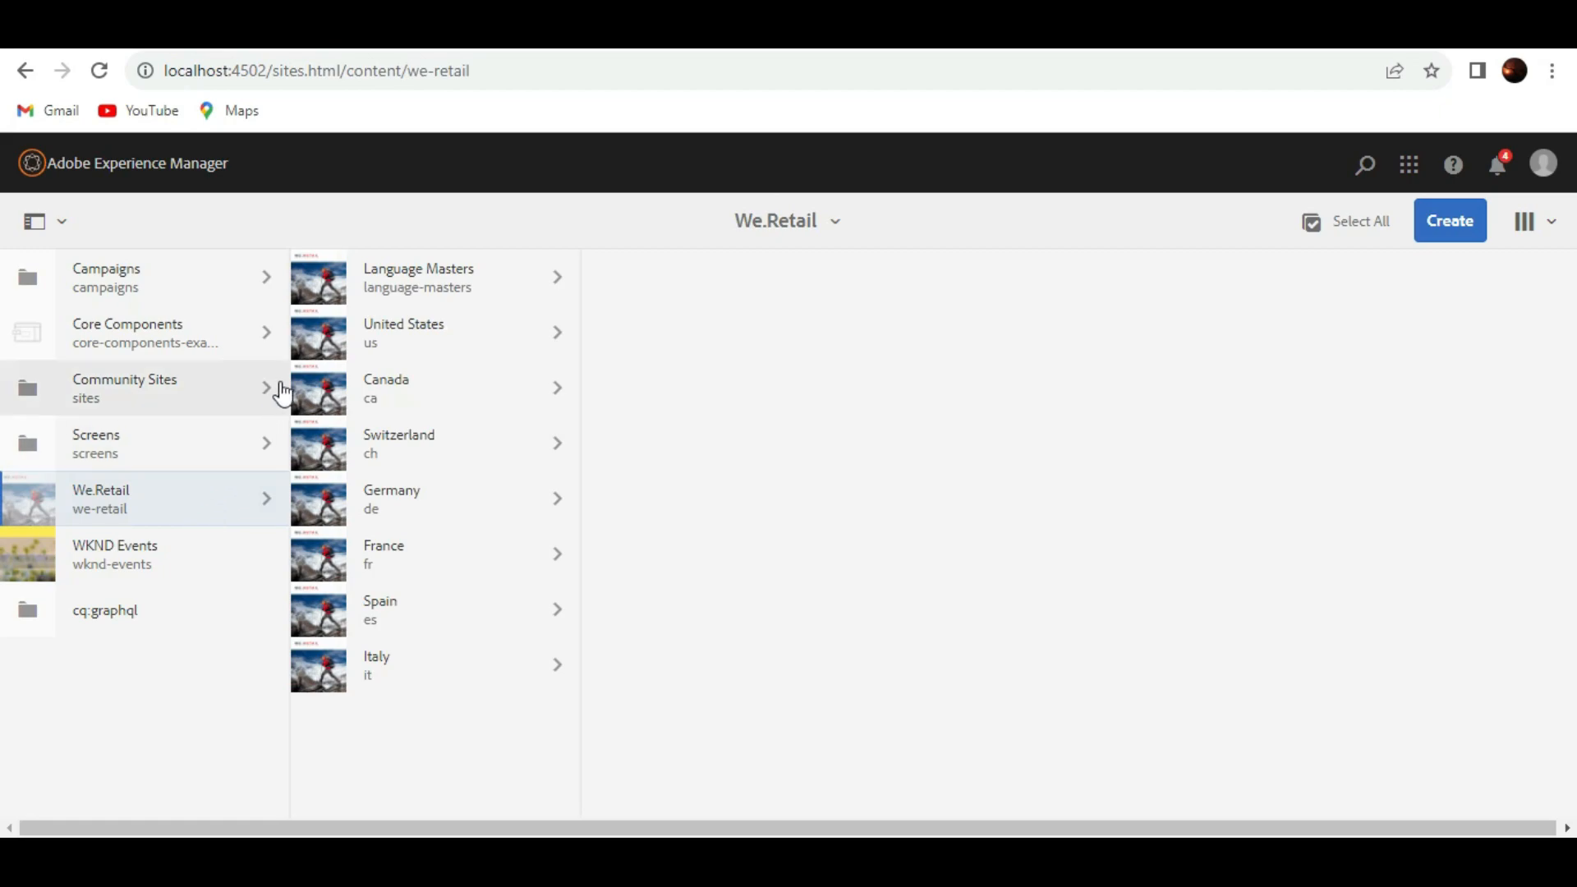
click(441, 287)
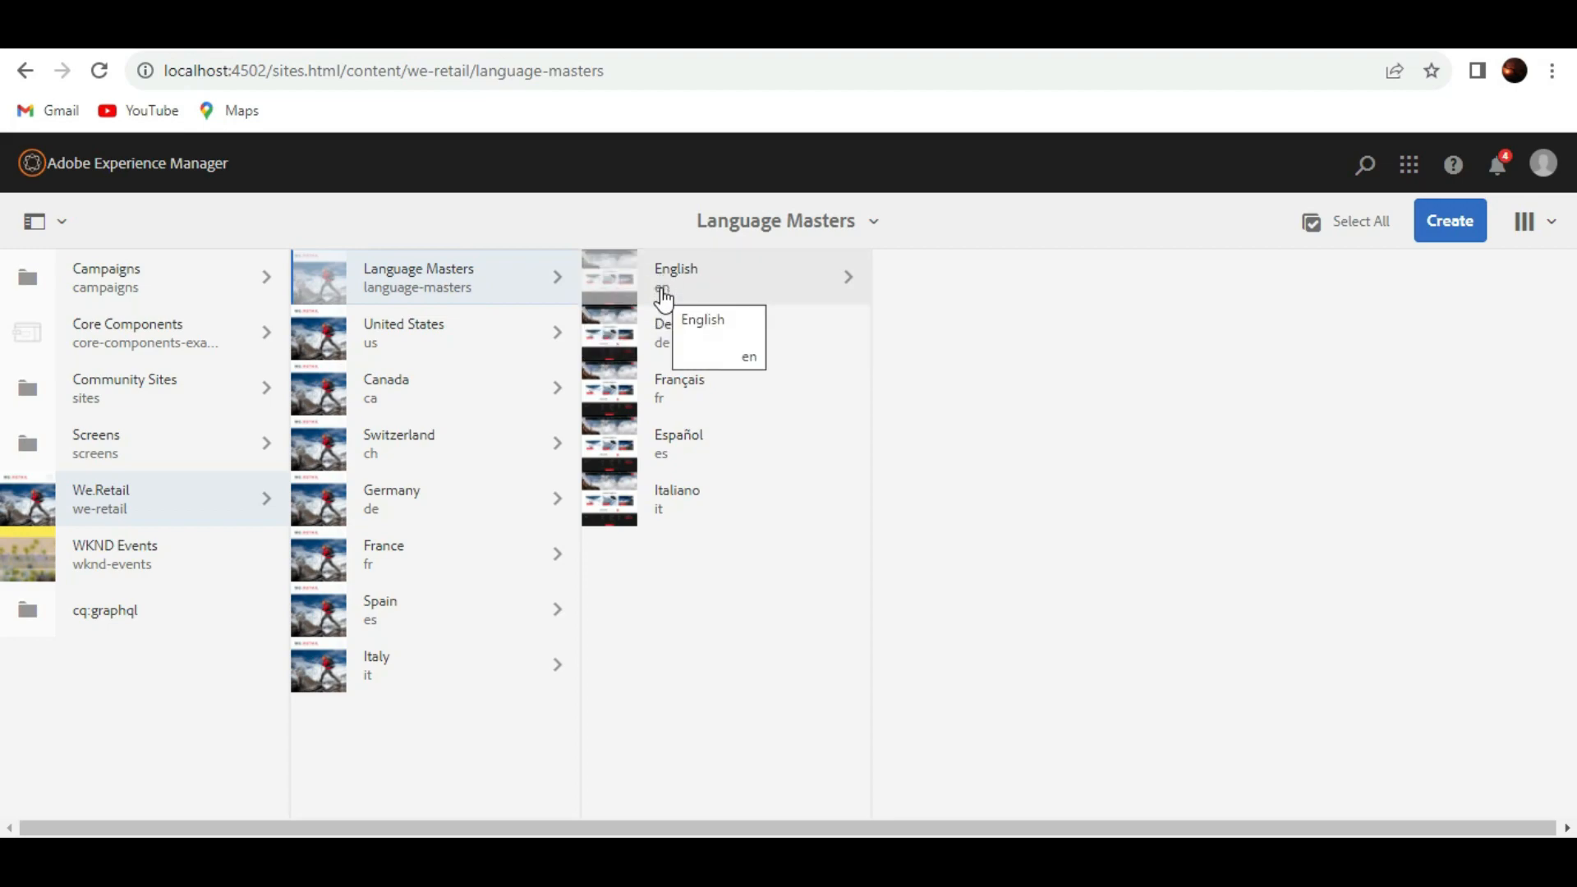
click(618, 286)
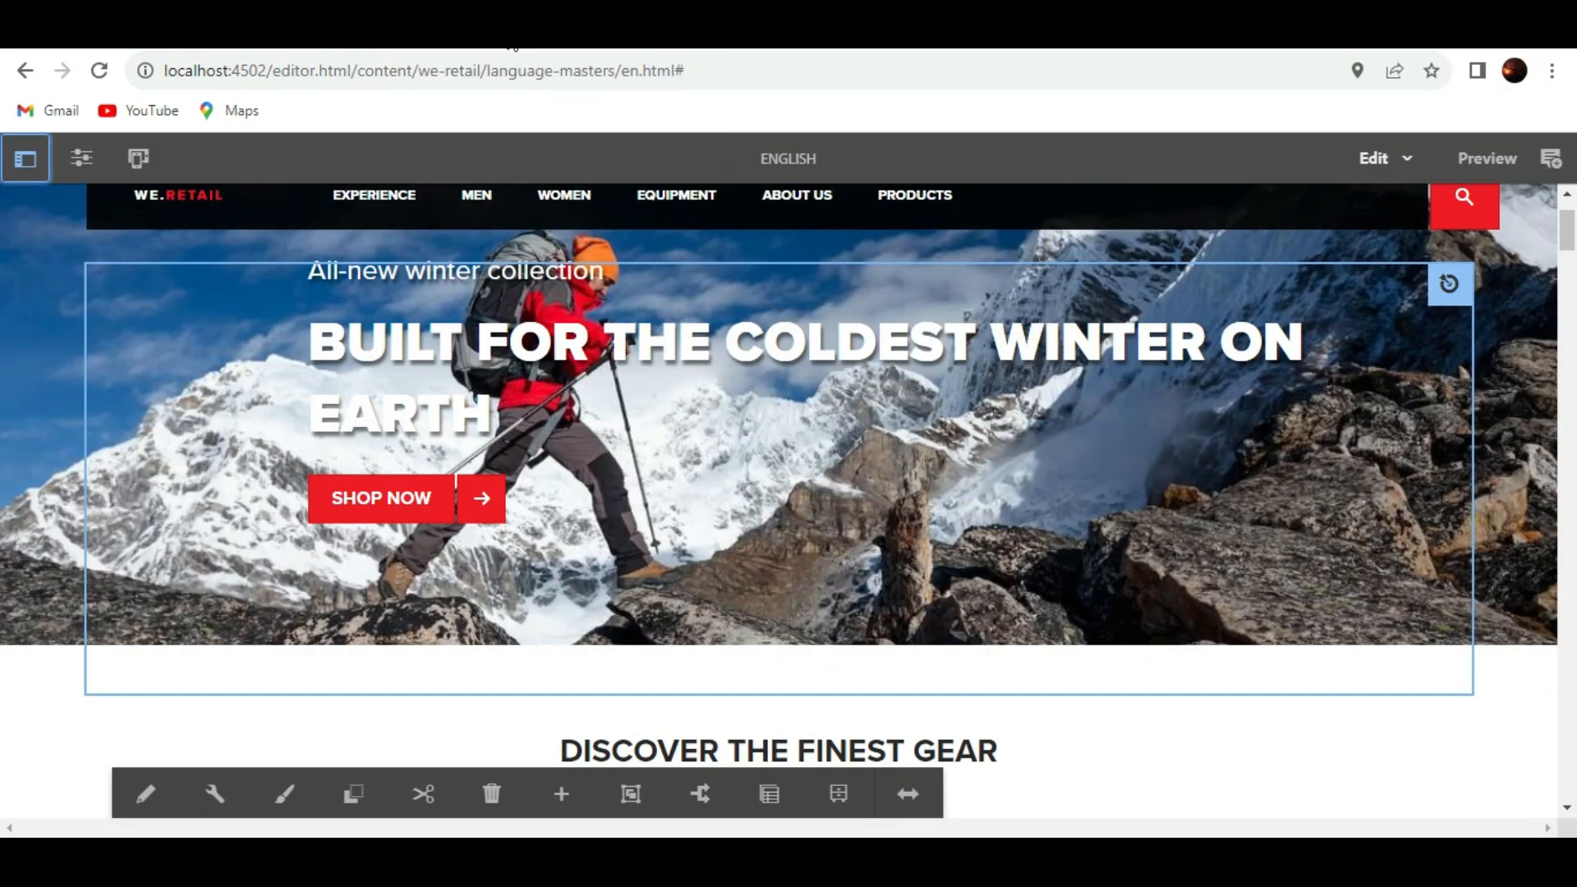
- Deselect the hero component and look through the English page's sections down to Our Top Stories
click(42, 274)
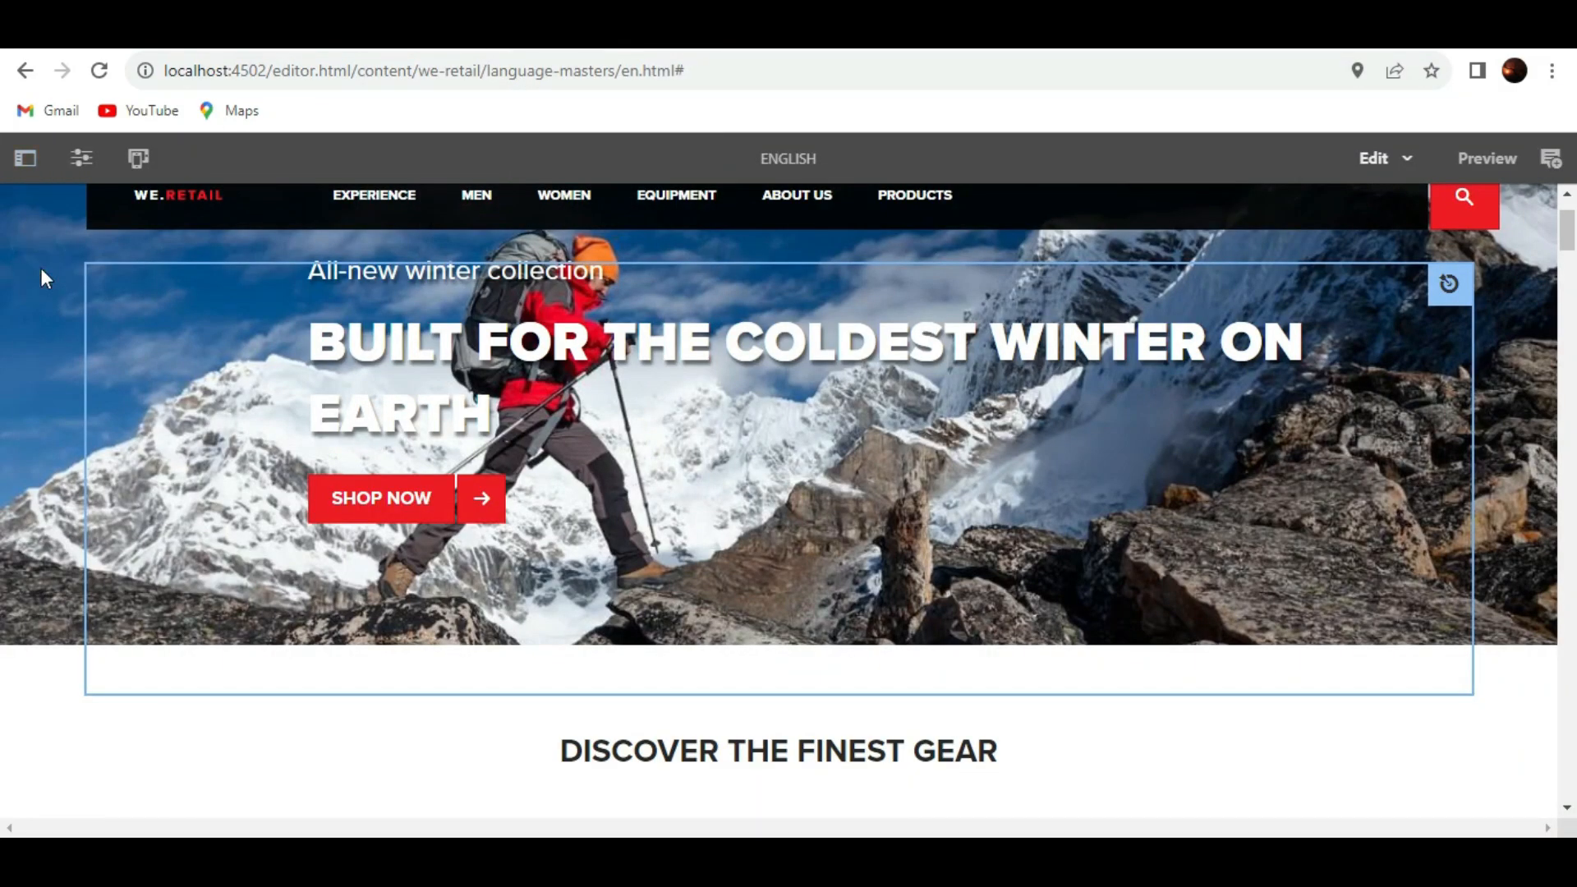
scroll(41, 271, down, 5)
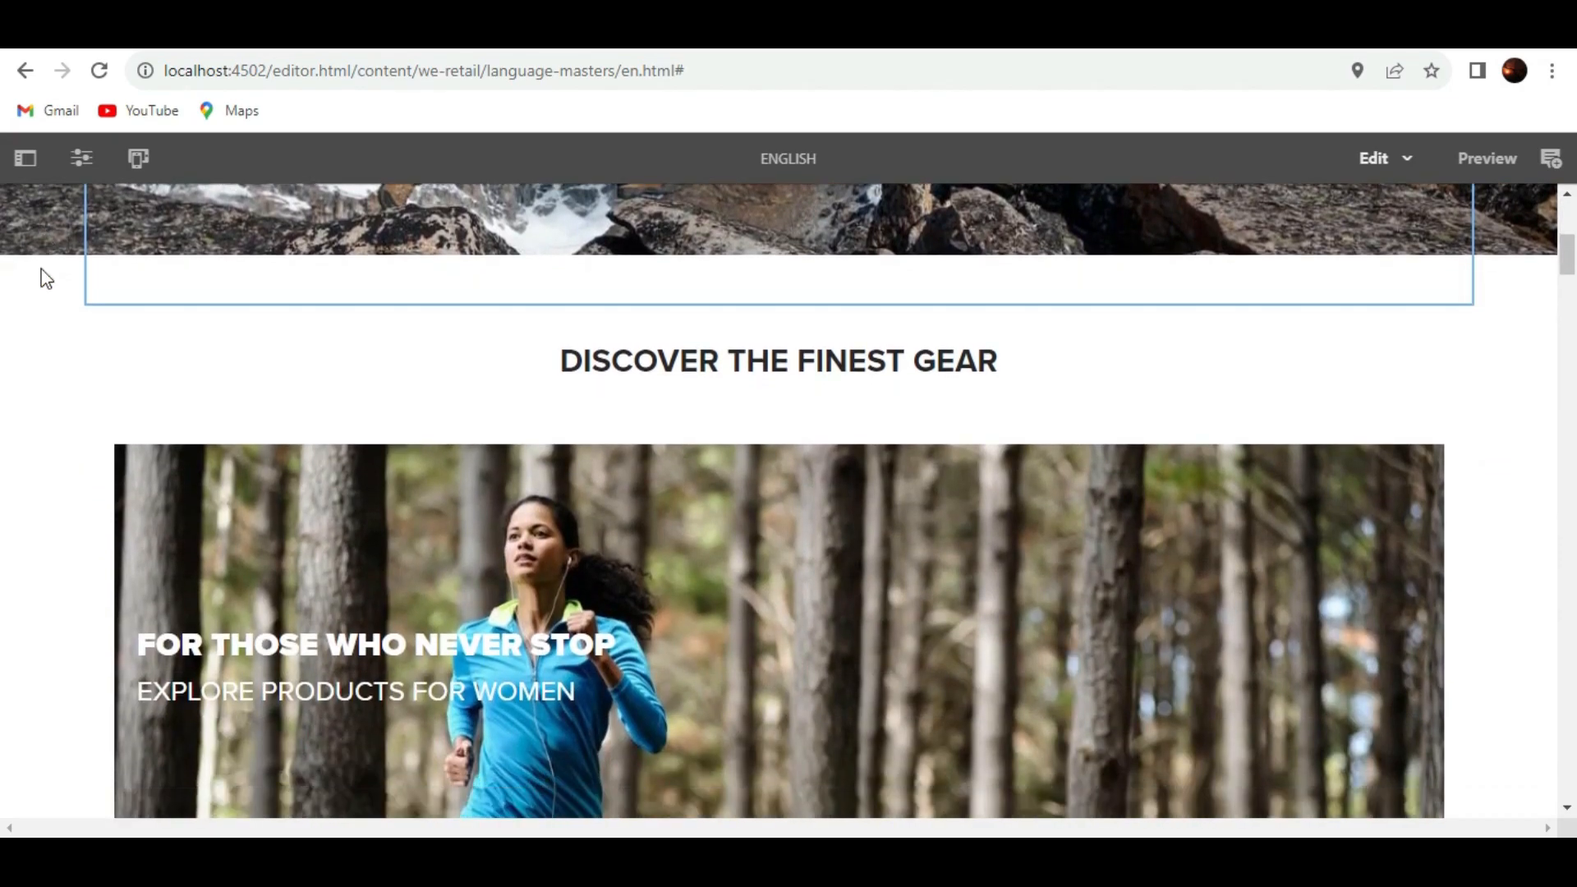
scroll(45, 278, down, 10)
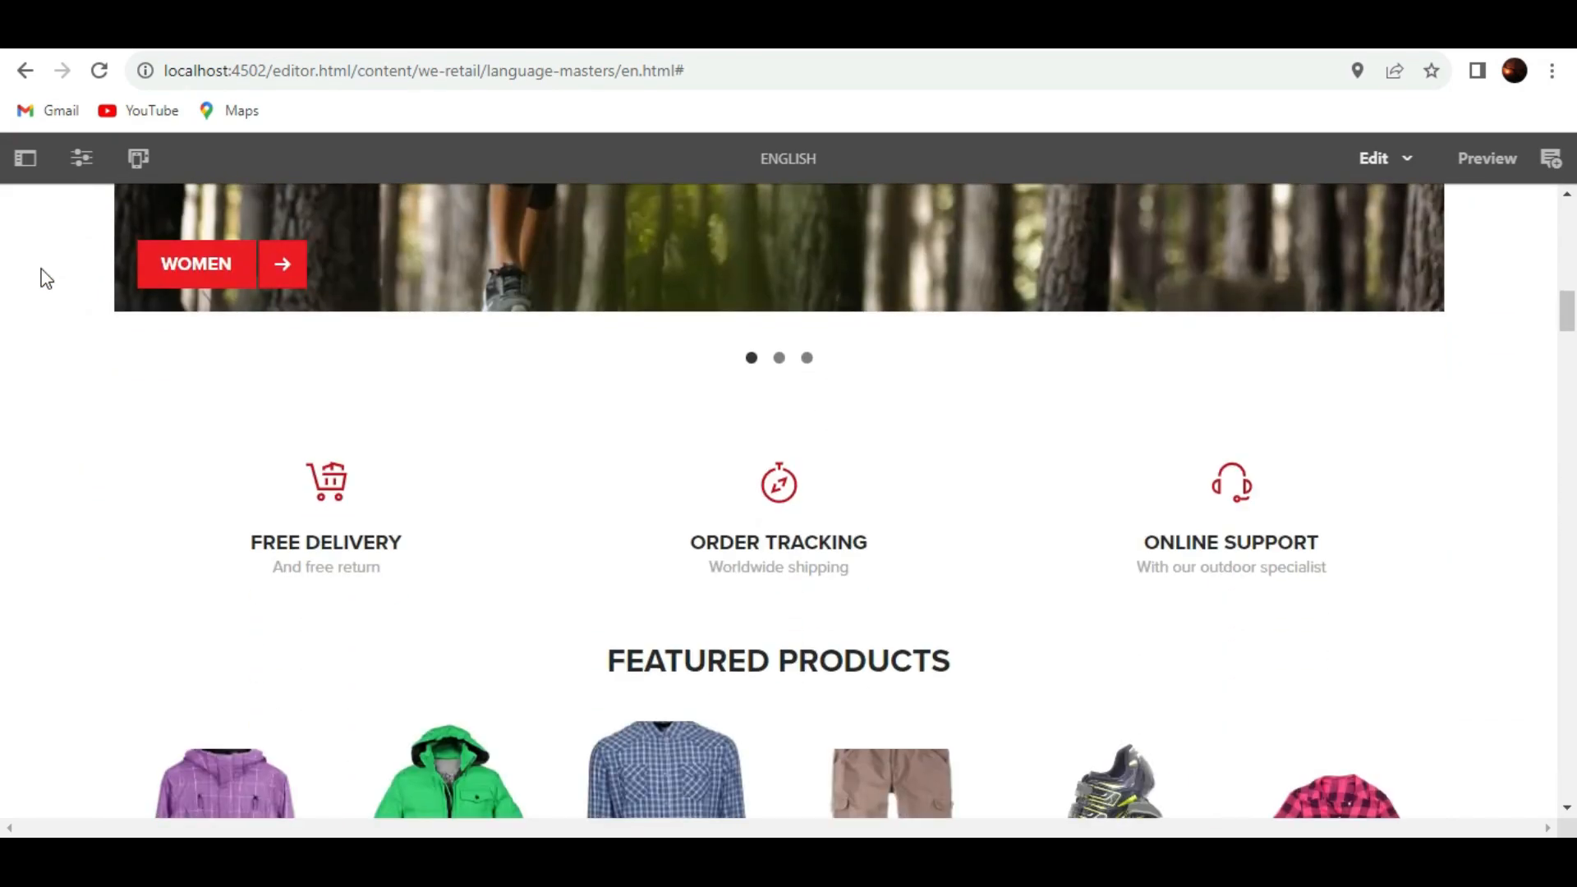
scroll(45, 277, down, 17)
scroll(45, 278, up, 6)
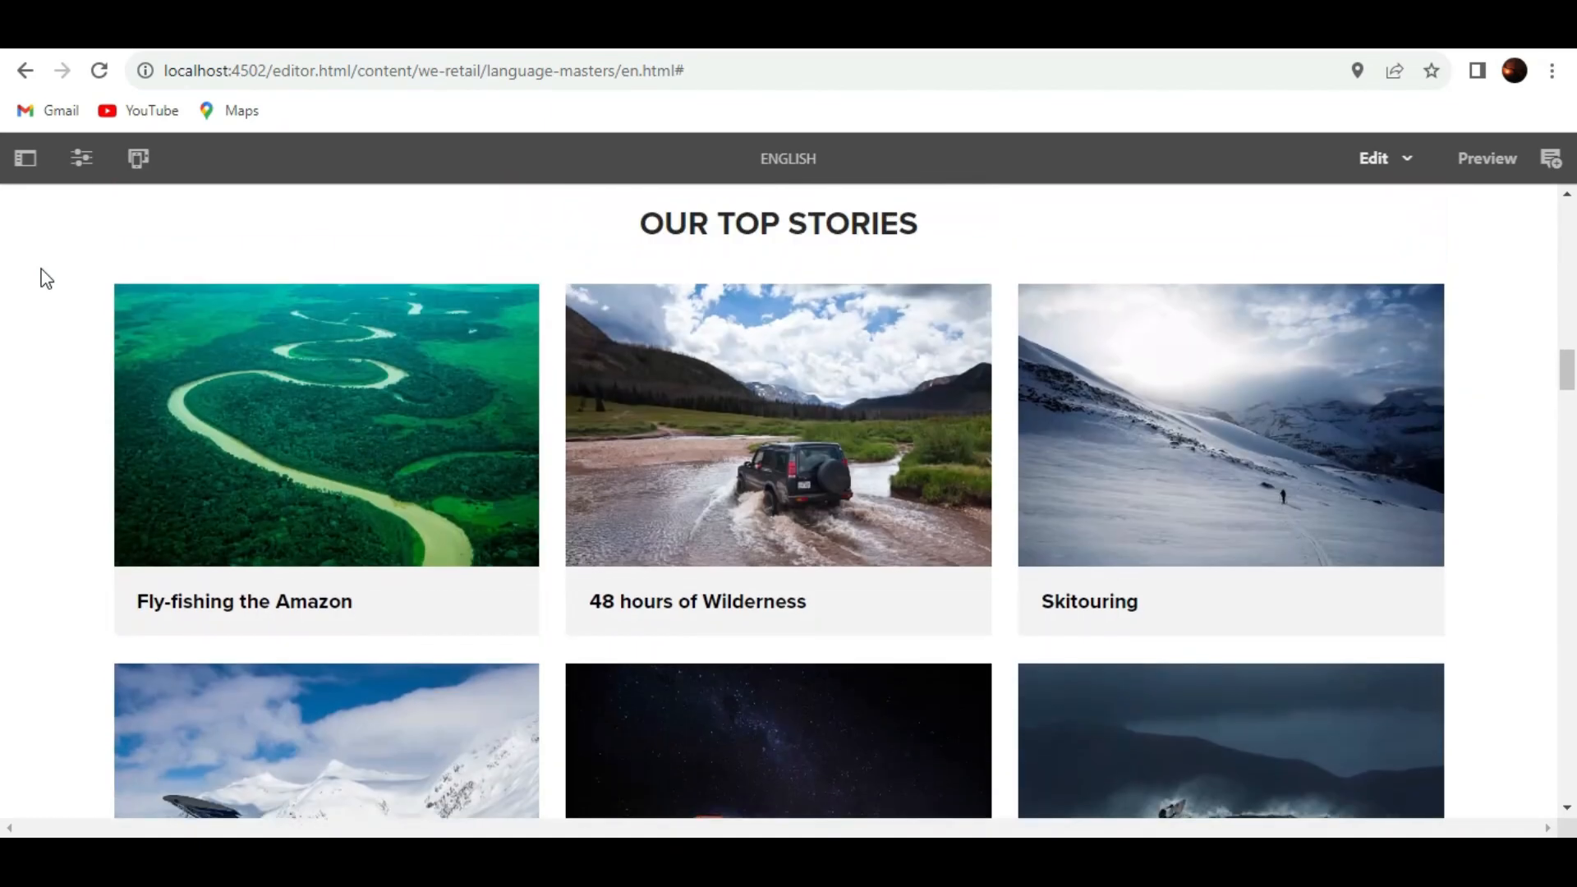
scroll(46, 278, up, 18)
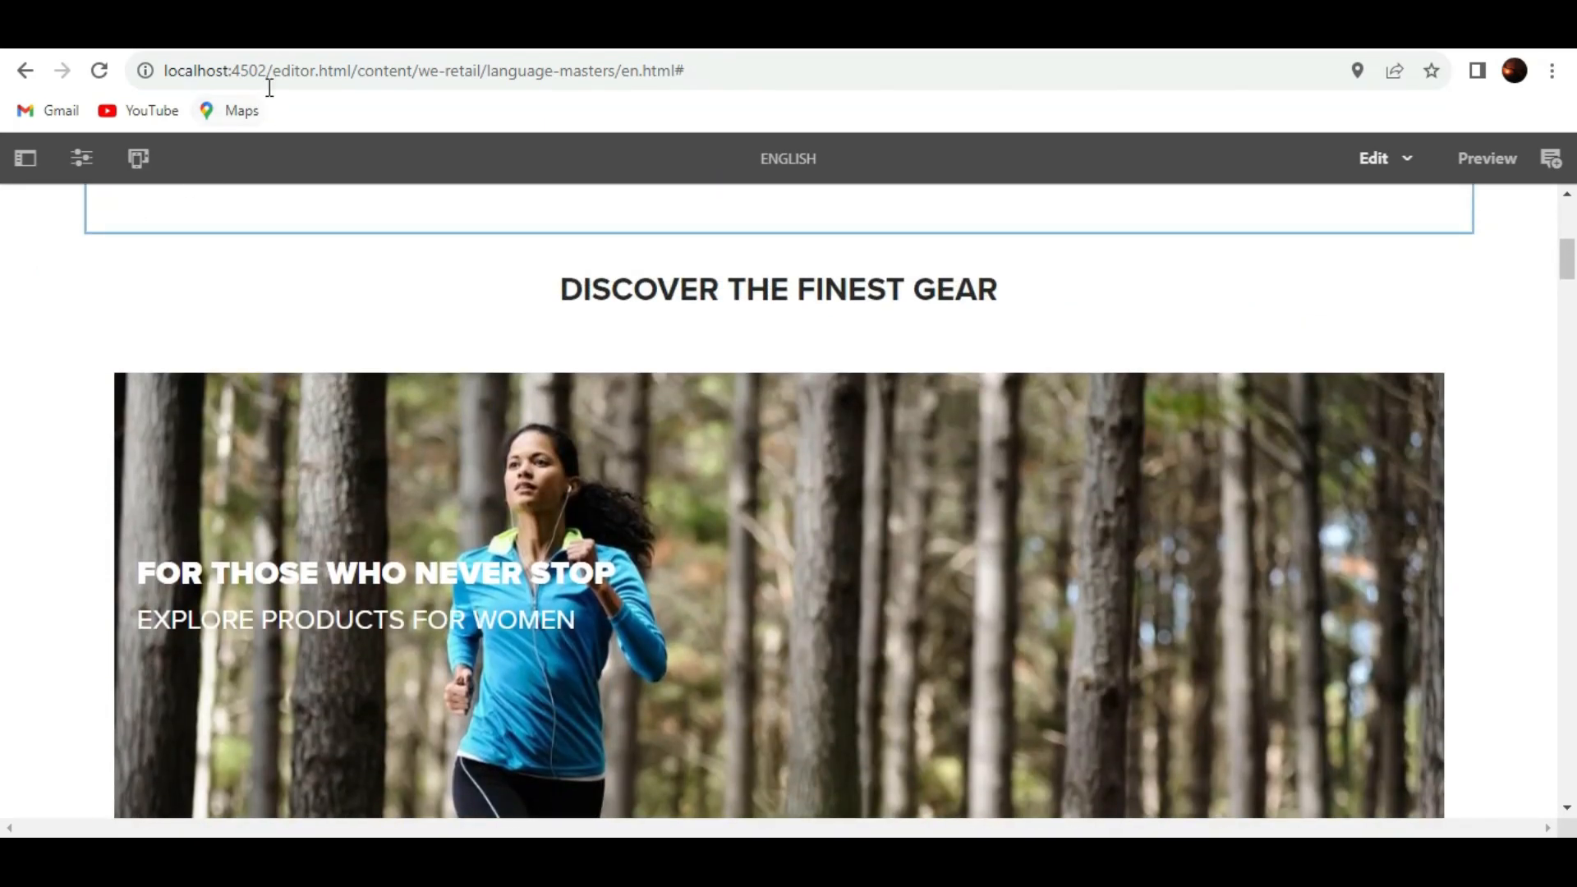
- Highlight the editor.html part of the page address, then clear the highlight
click(273, 71)
drag(276, 72, 345, 71)
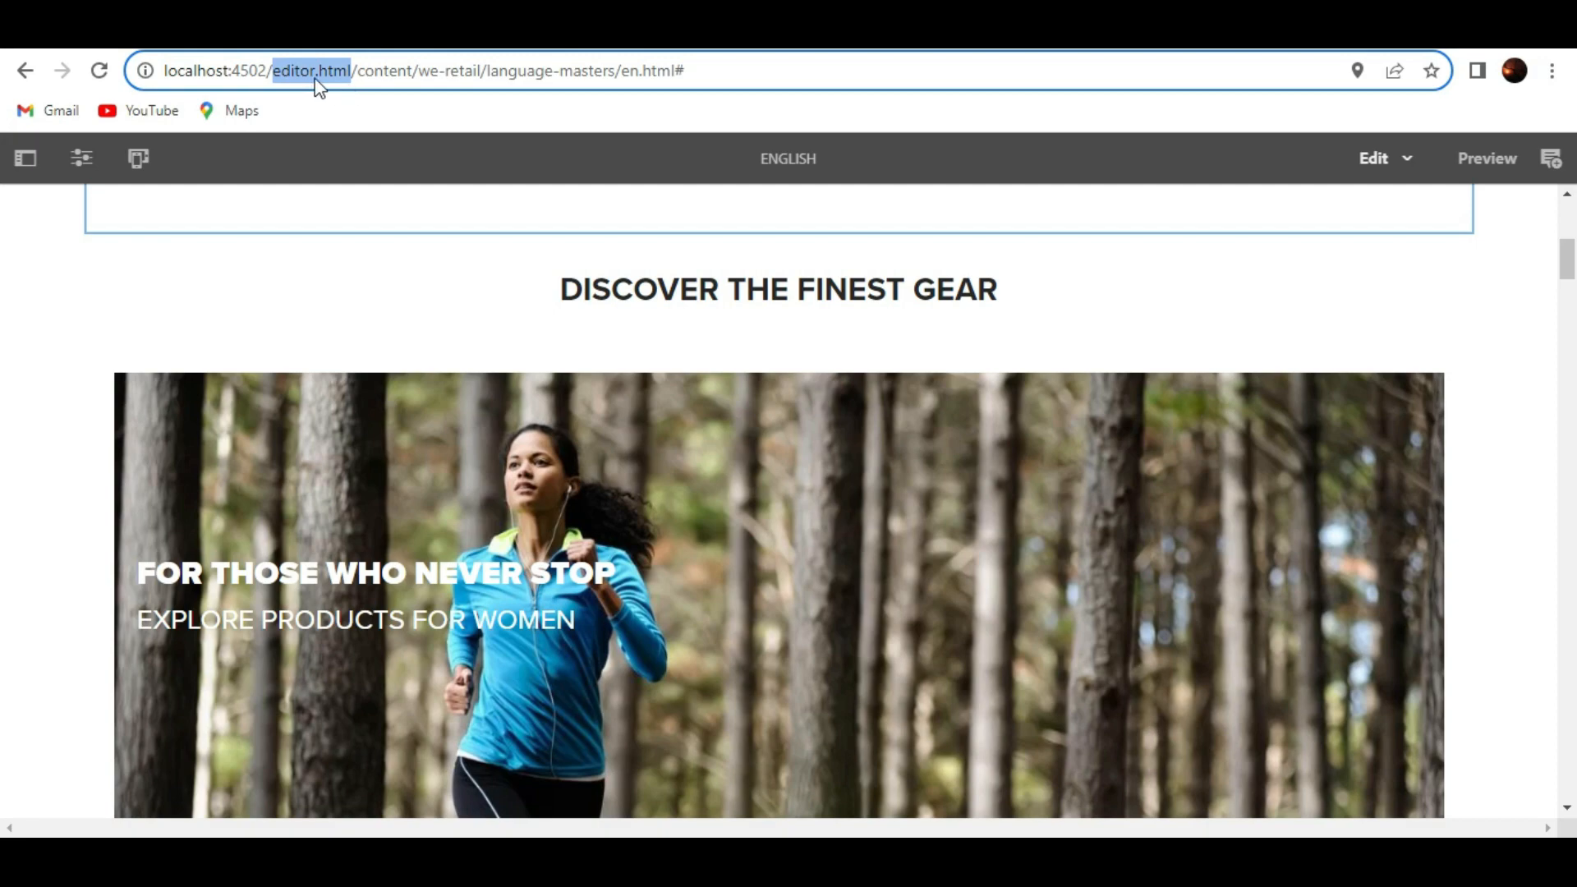
click(51, 234)
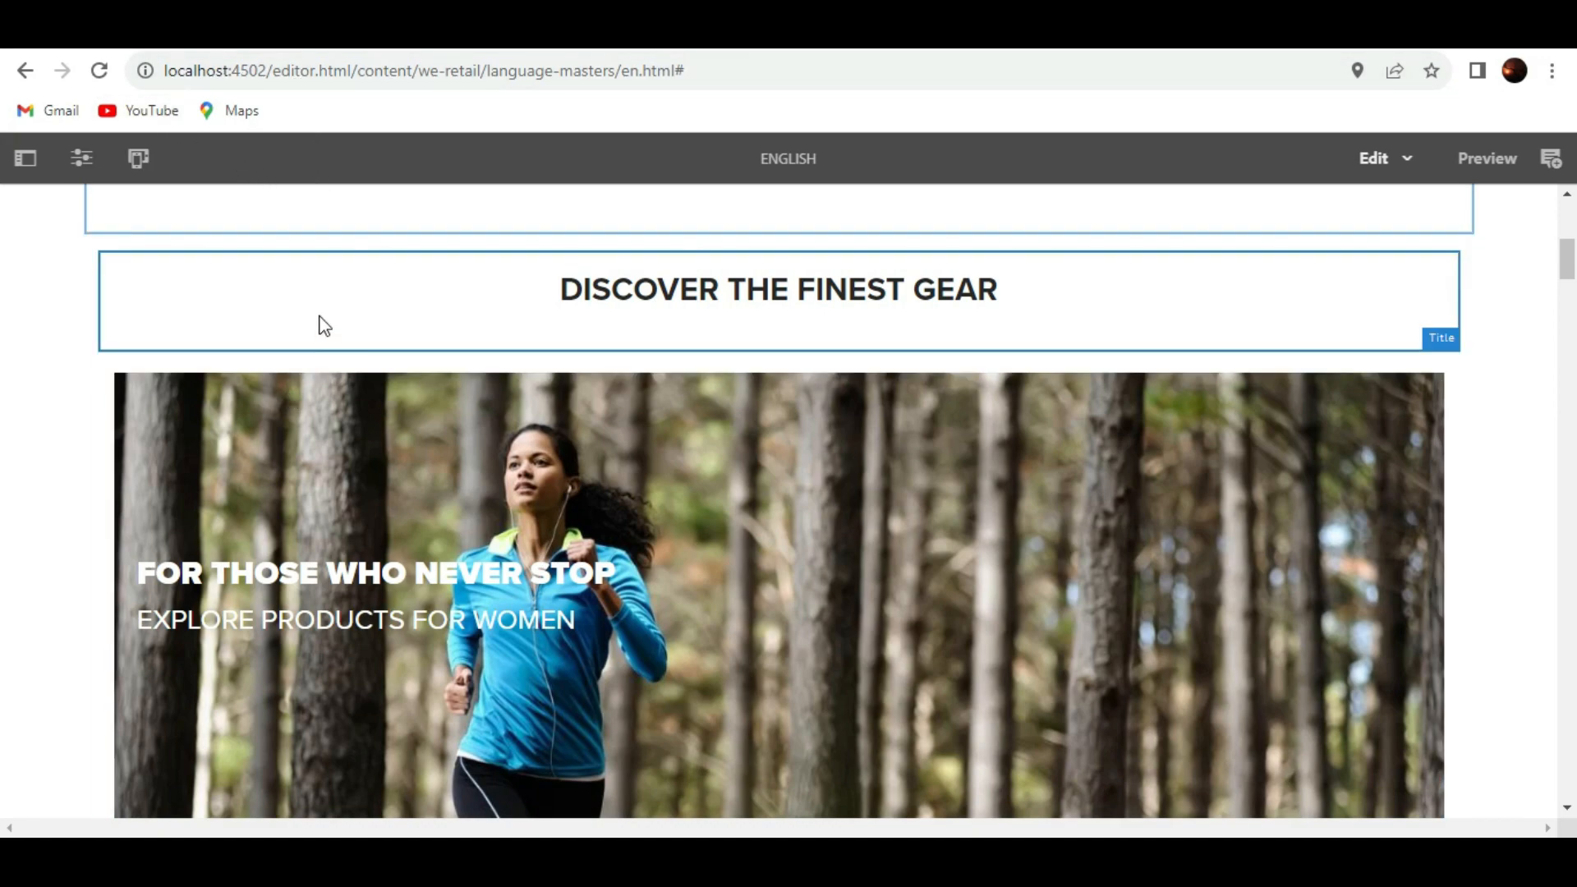
- Inspect the page's editable components by selecting the Discover the Finest Gear title, the women's teaser, the site features and the Featured Products title
click(320, 321)
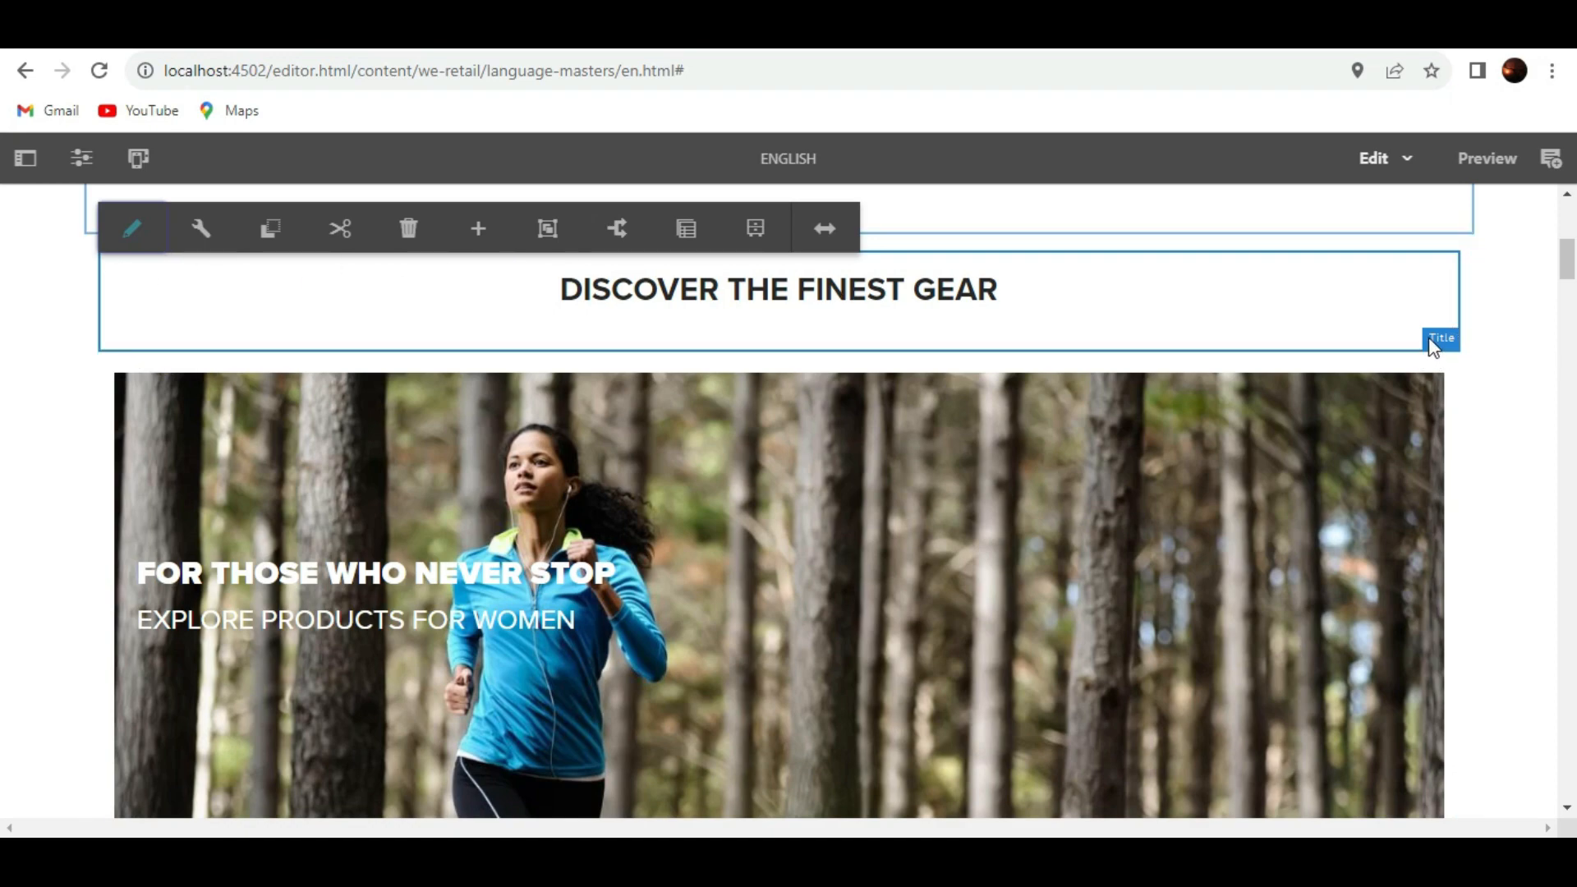
scroll(921, 503, down, 2)
click(922, 503)
scroll(919, 503, down, 6)
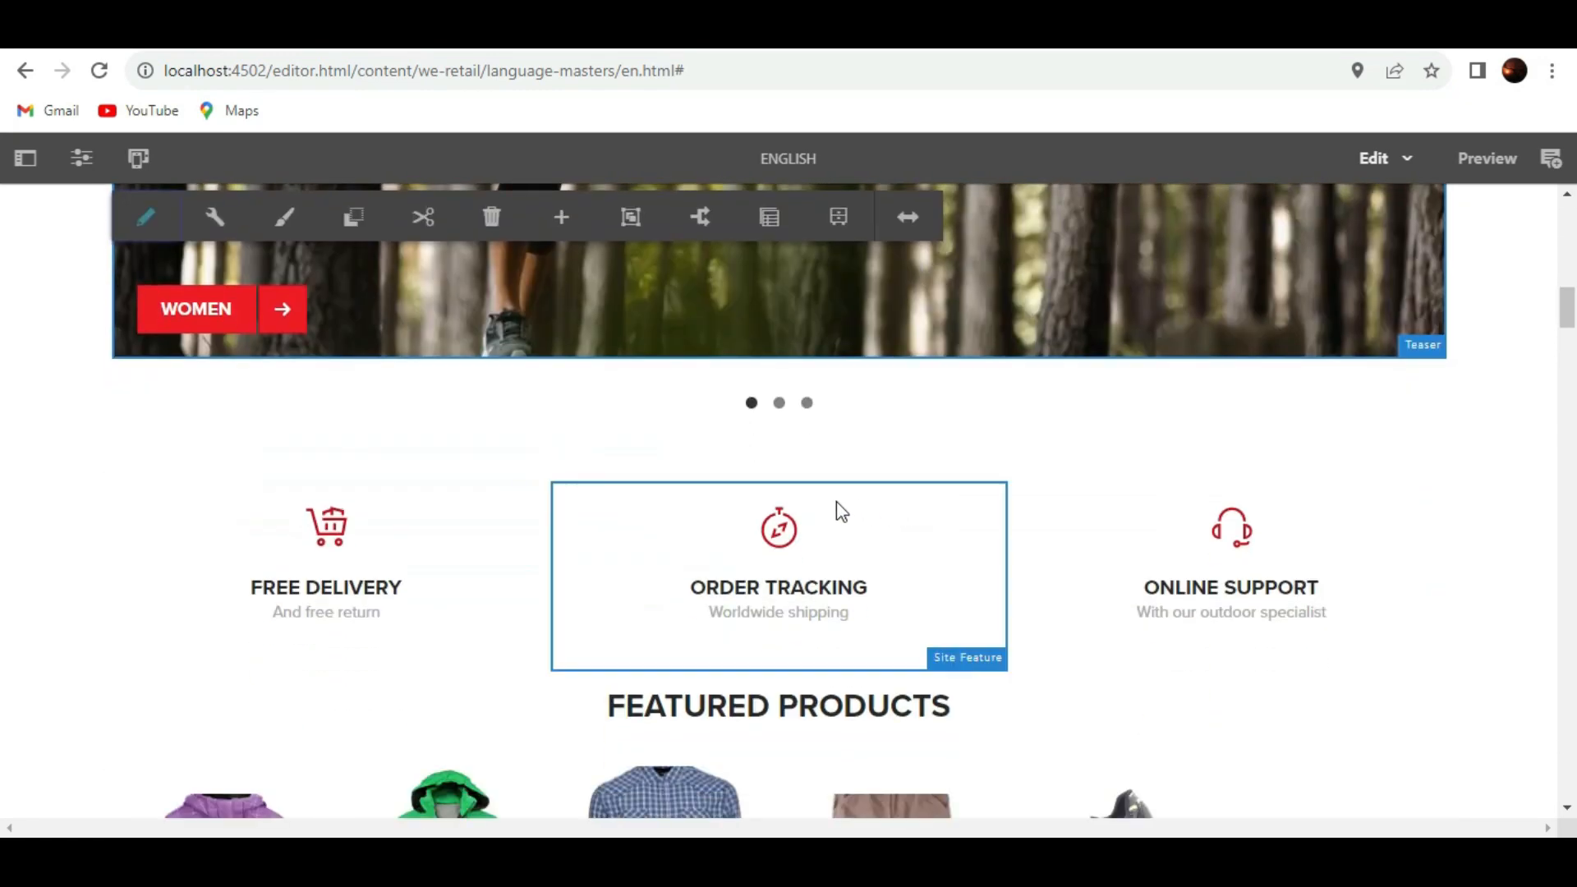
click(675, 521)
click(428, 522)
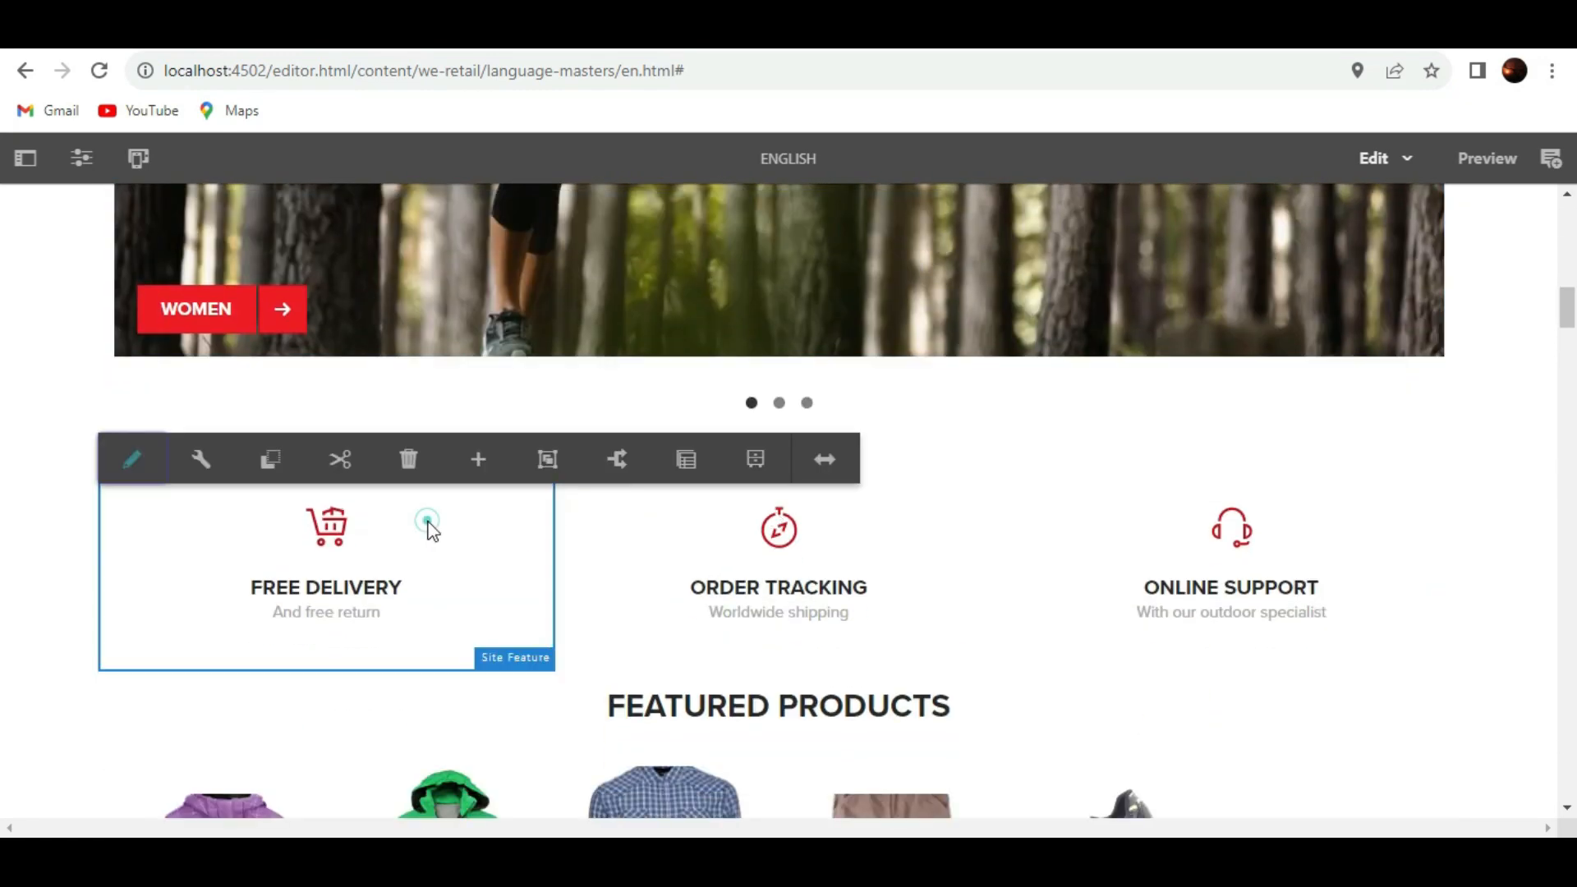
click(1356, 576)
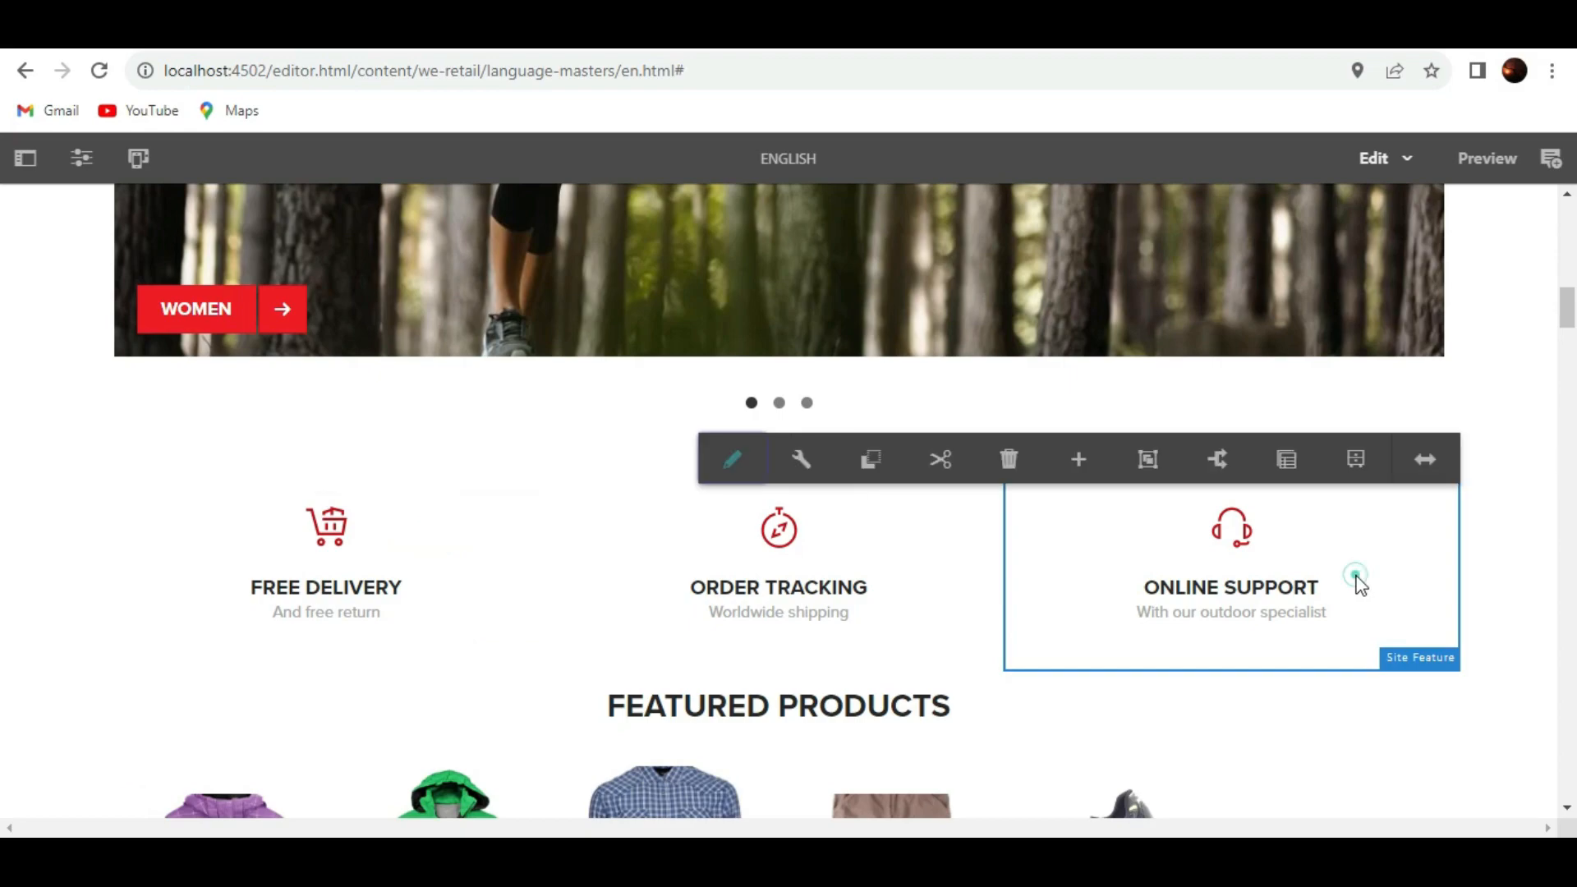
click(663, 704)
scroll(611, 432, up, 10)
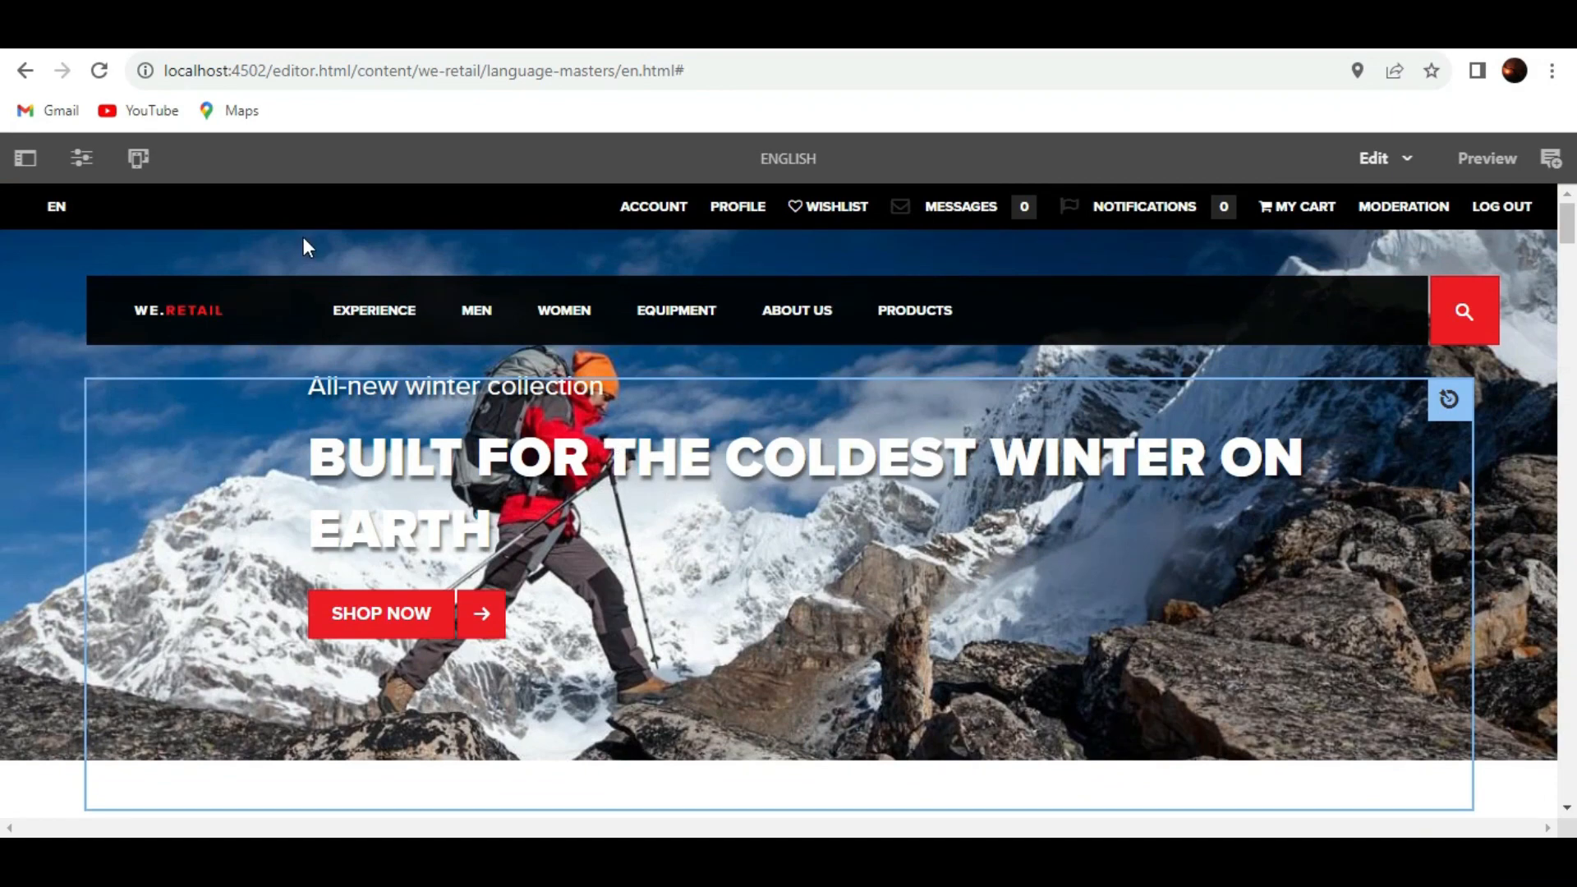
click(303, 237)
- Show the page in Preview mode and check the Discover the Finest Gear, carousel and Featured Products sections
click(1494, 159)
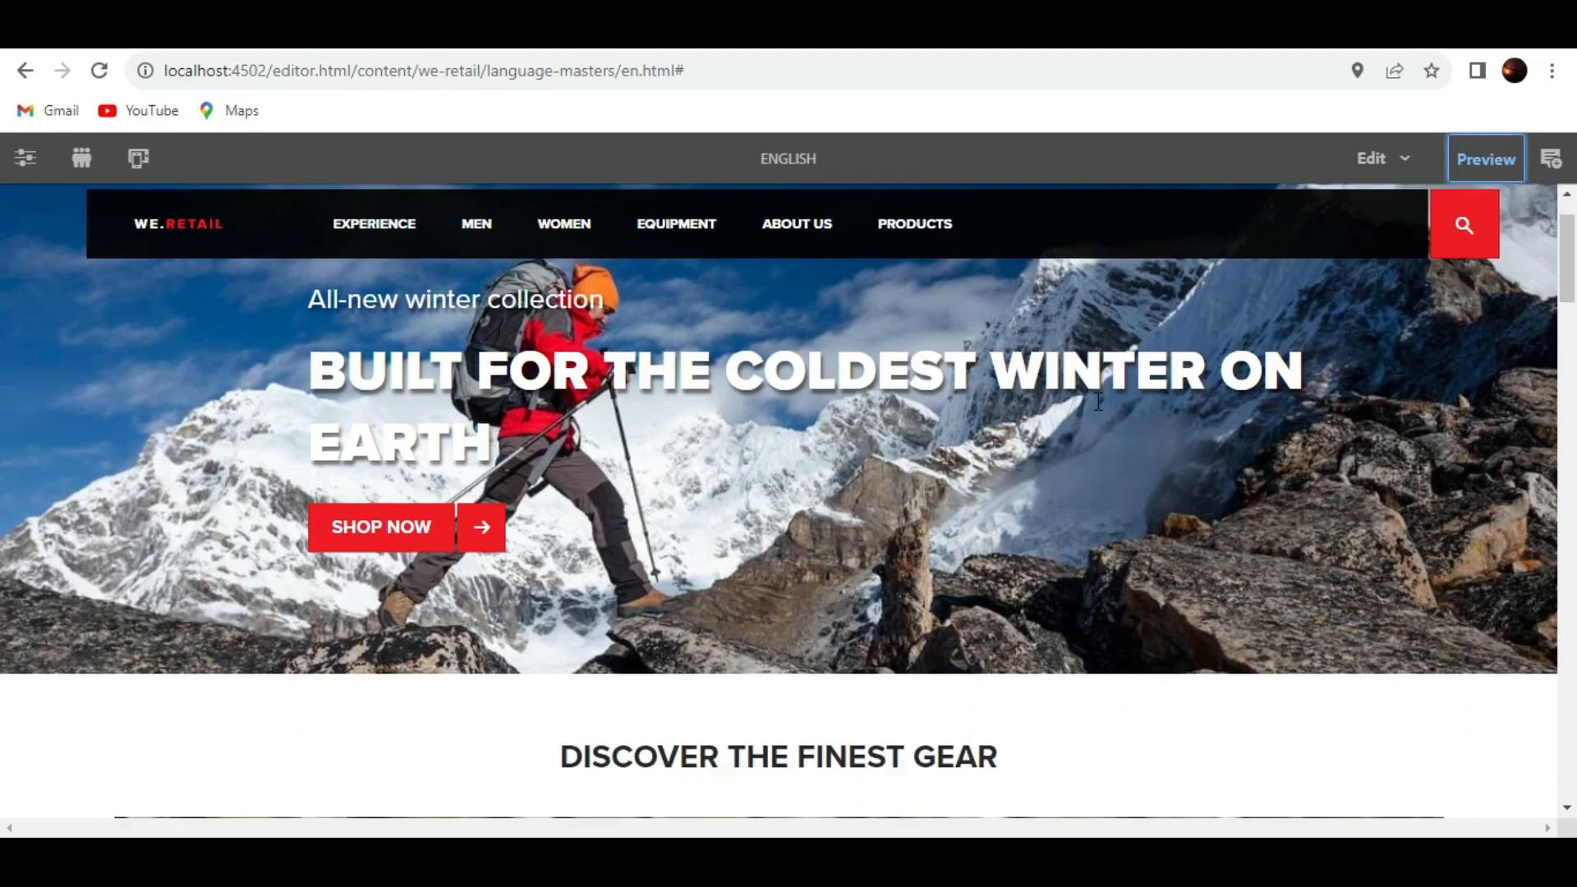
scroll(1097, 400, down, 2)
double_click(924, 608)
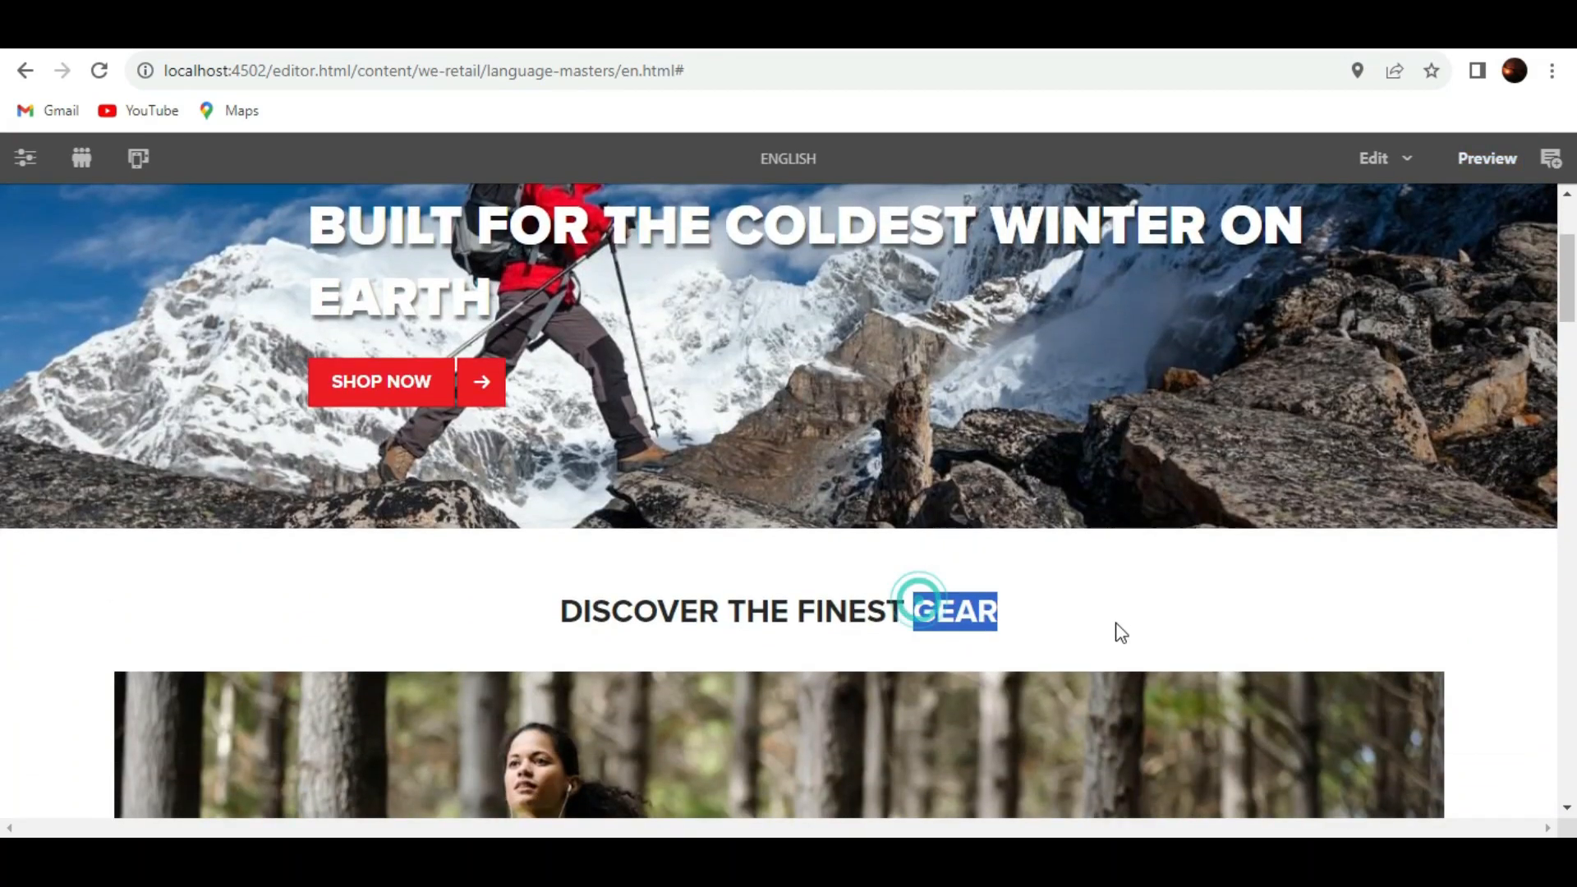
scroll(808, 462, down, 4)
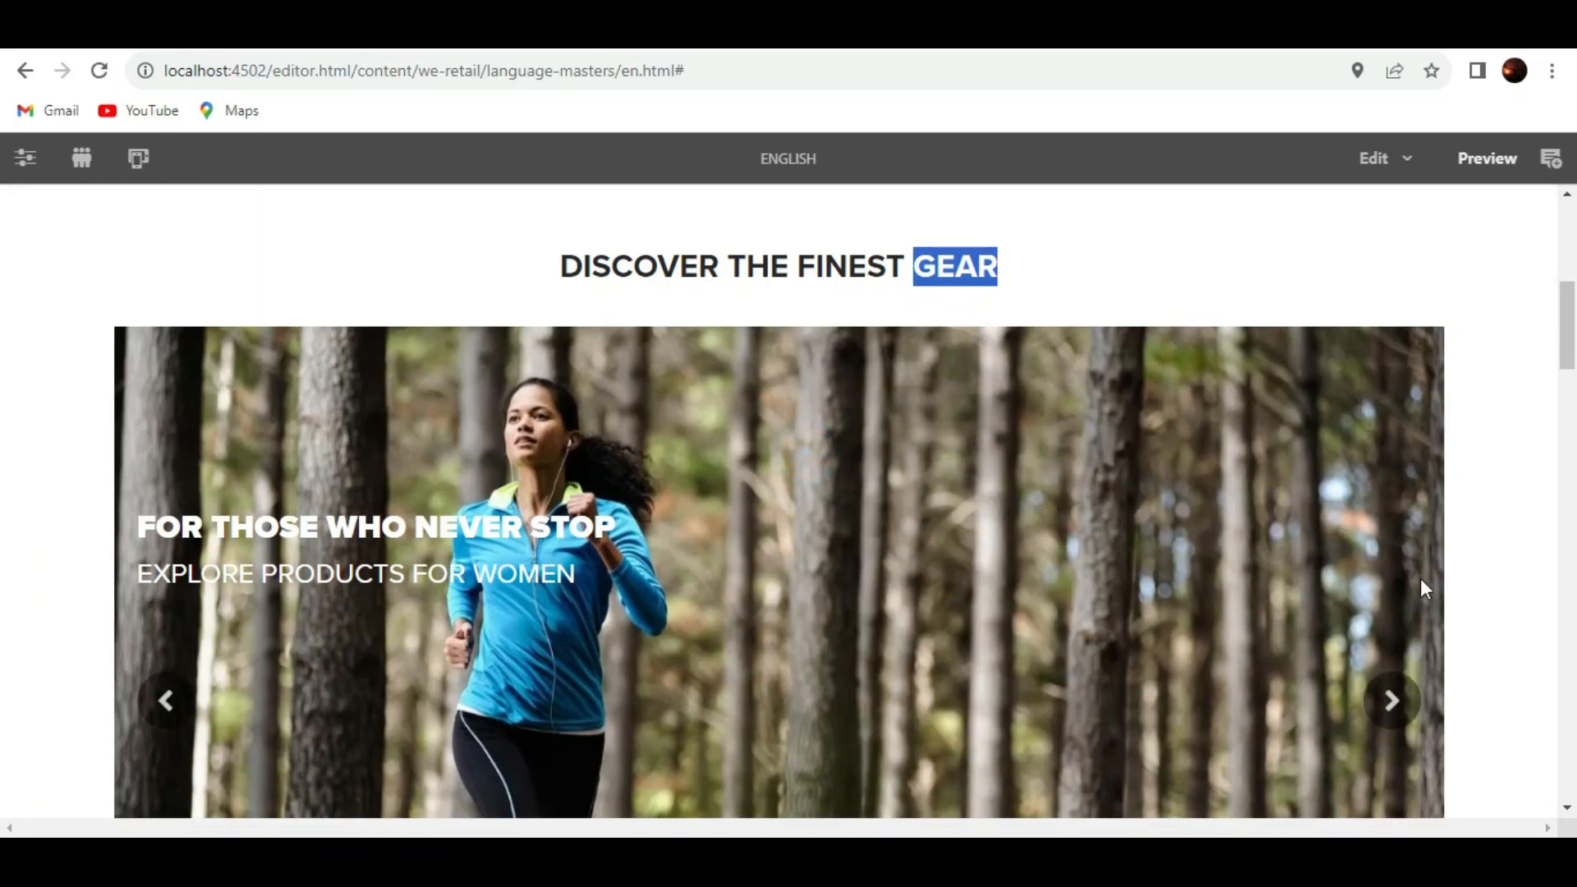
scroll(1120, 475, down, 10)
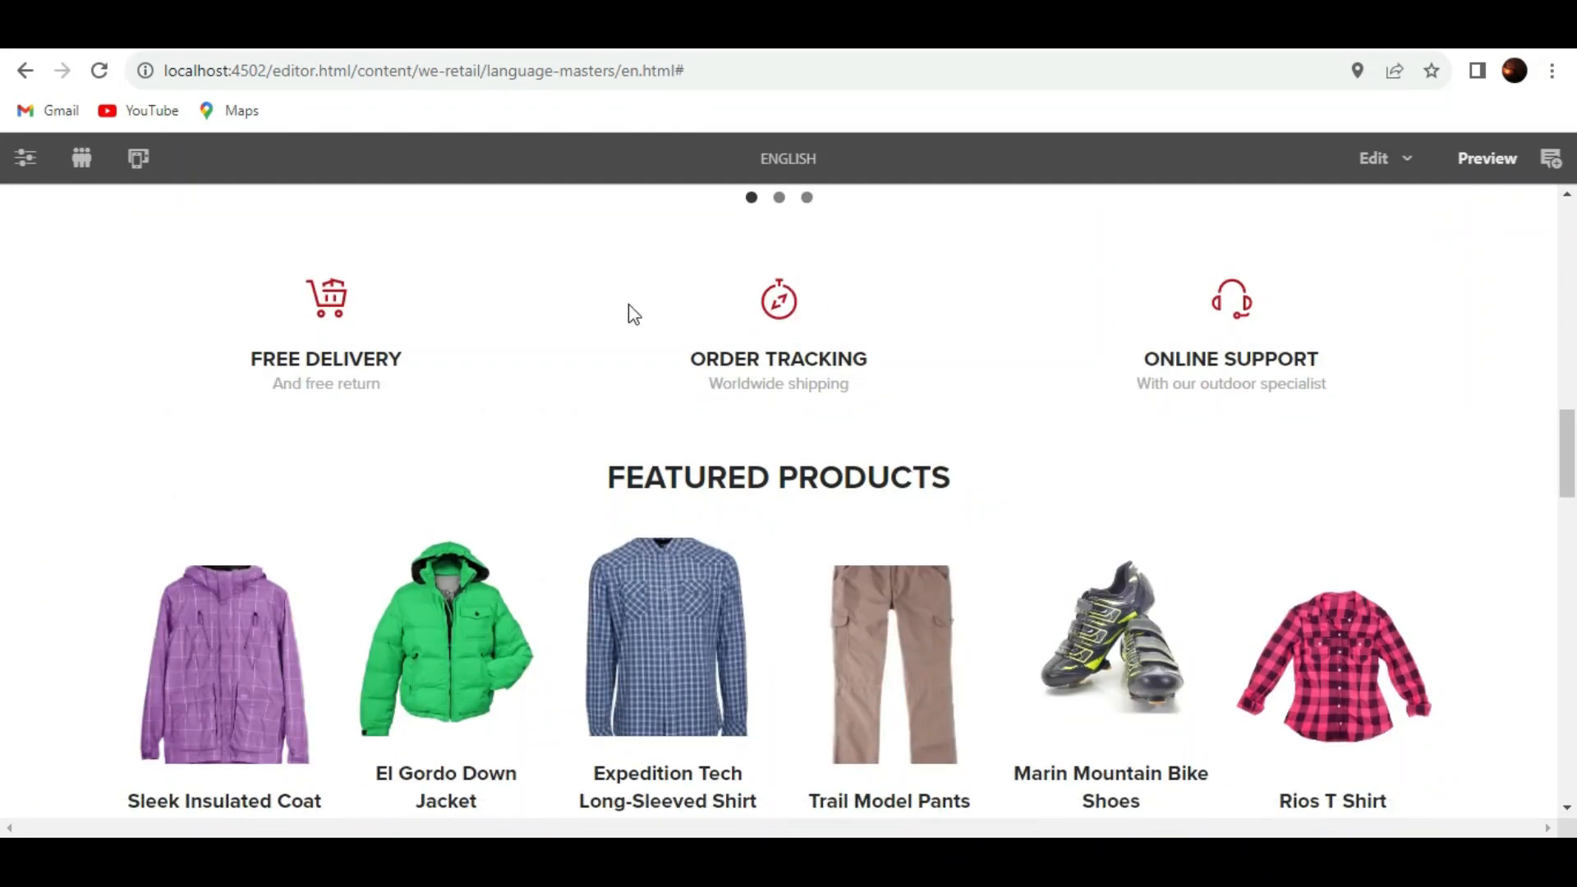
click(1496, 162)
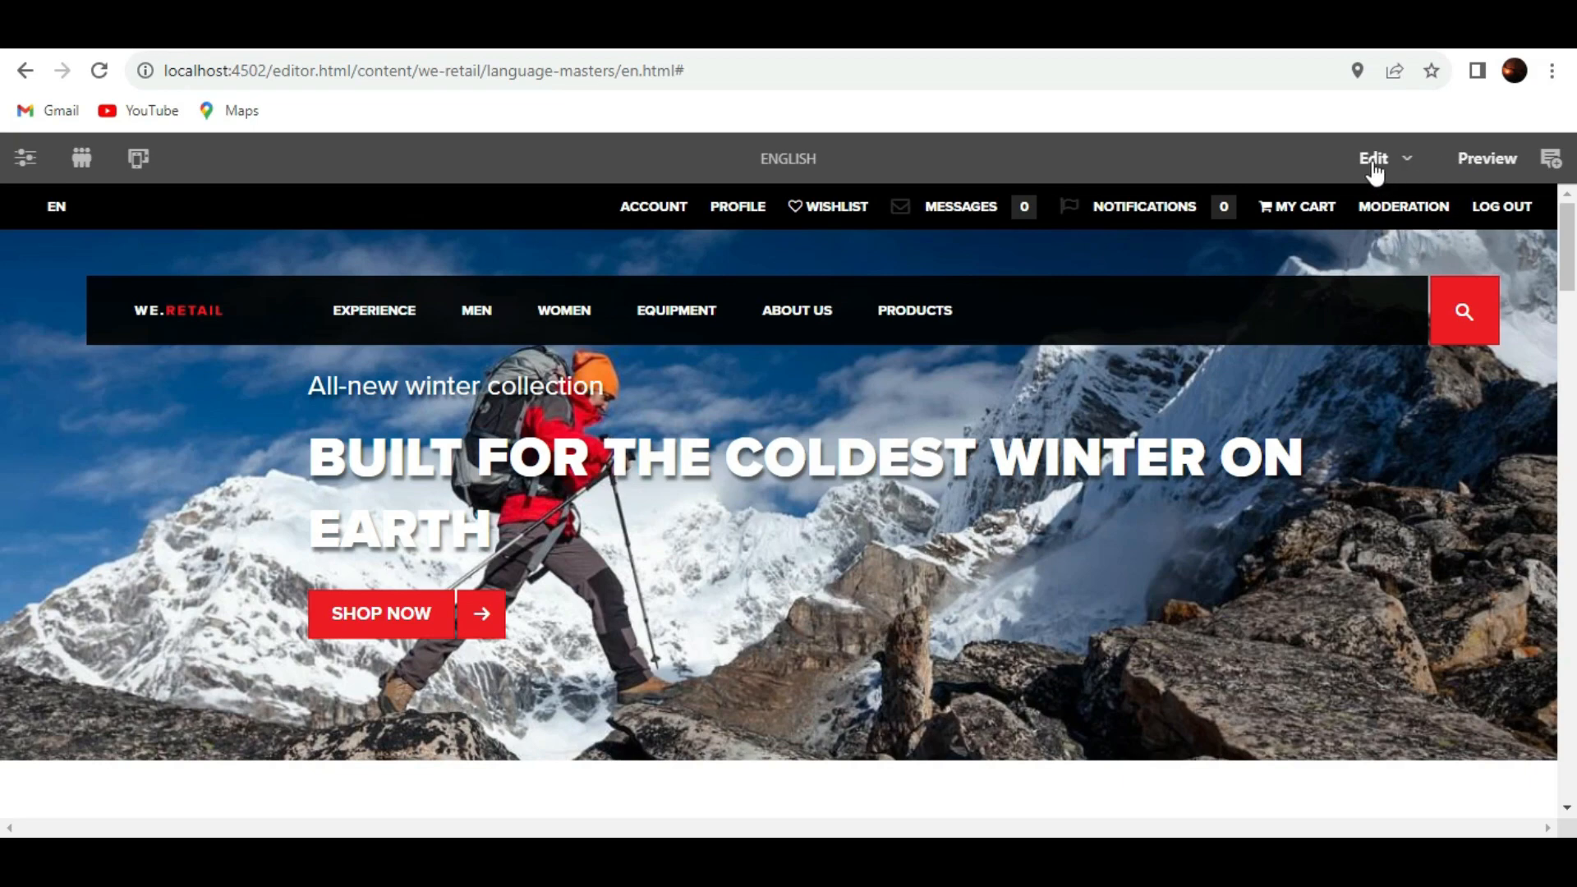
- Return the page to Edit mode and inspect the action options of the Discover the Finest Gear title
click(1373, 160)
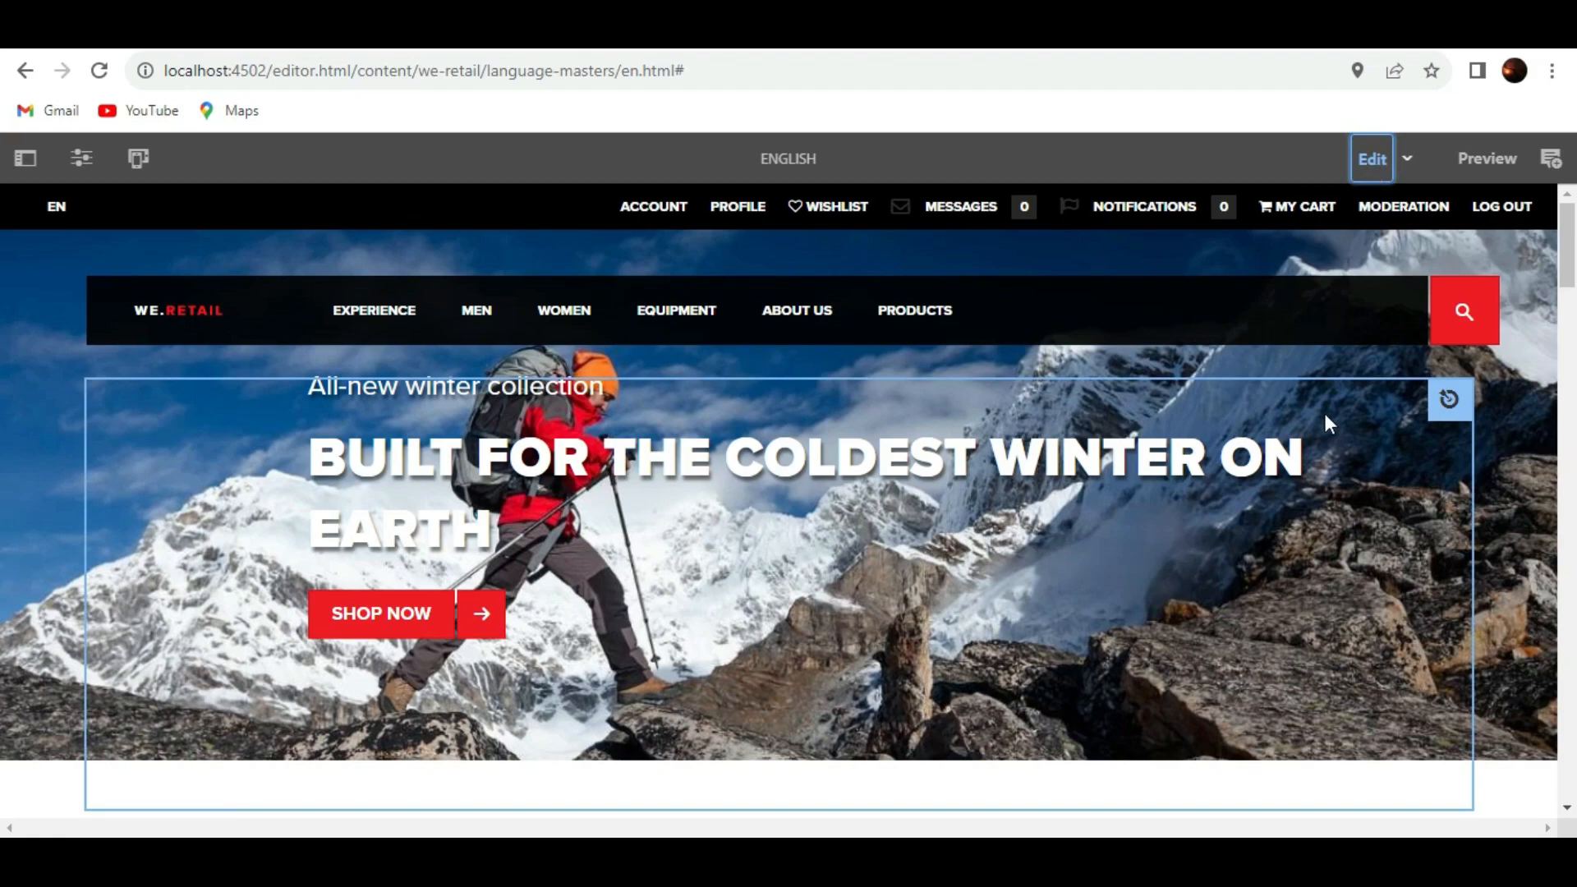
scroll(1324, 412, down, 5)
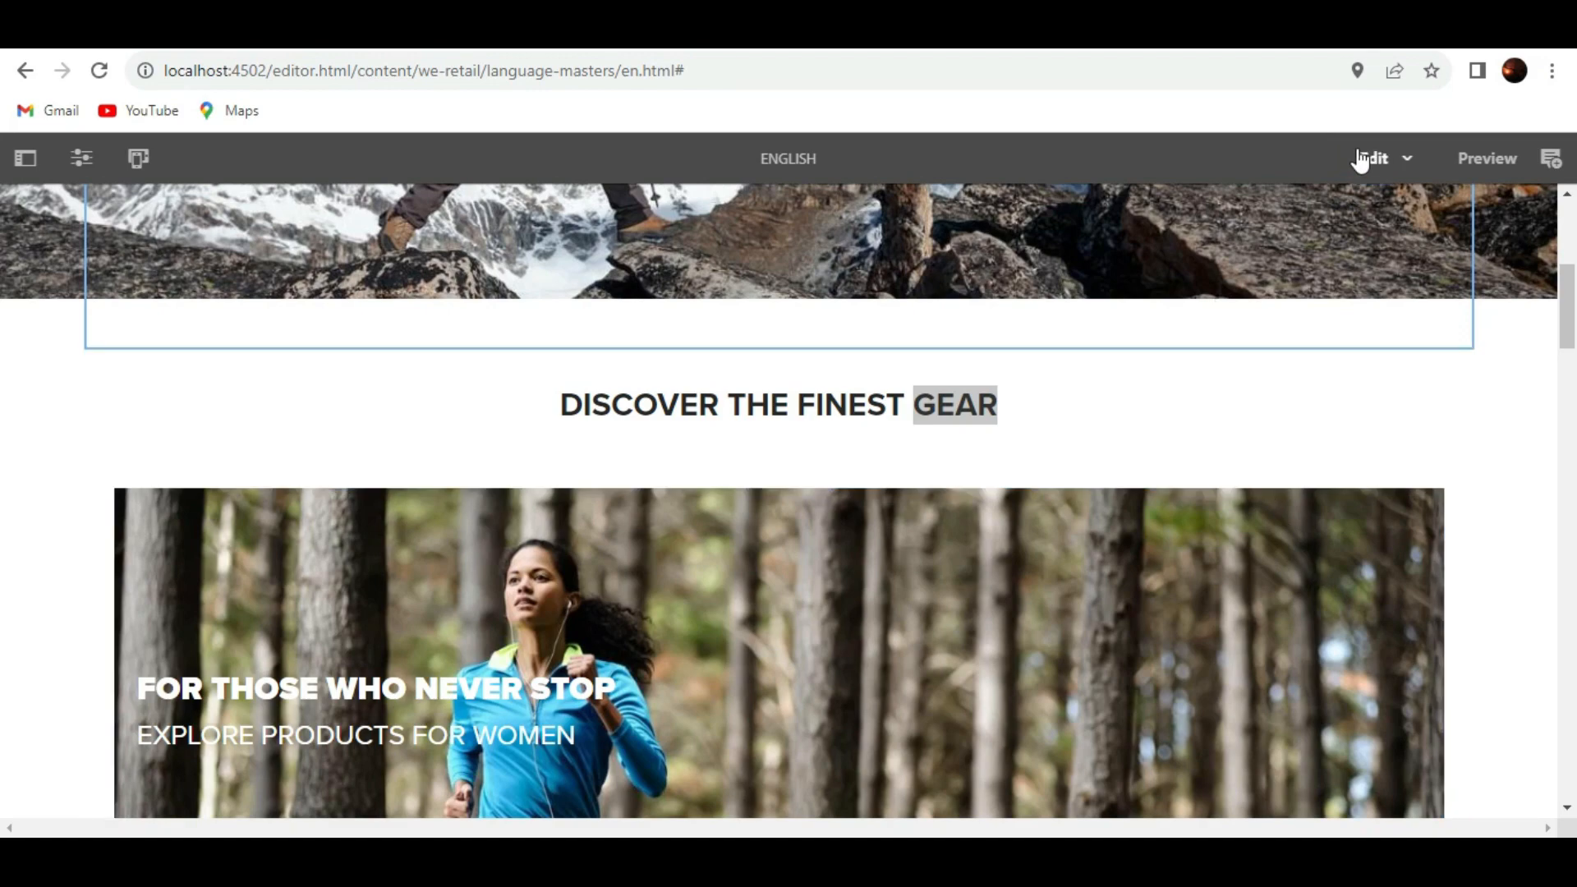
click(954, 406)
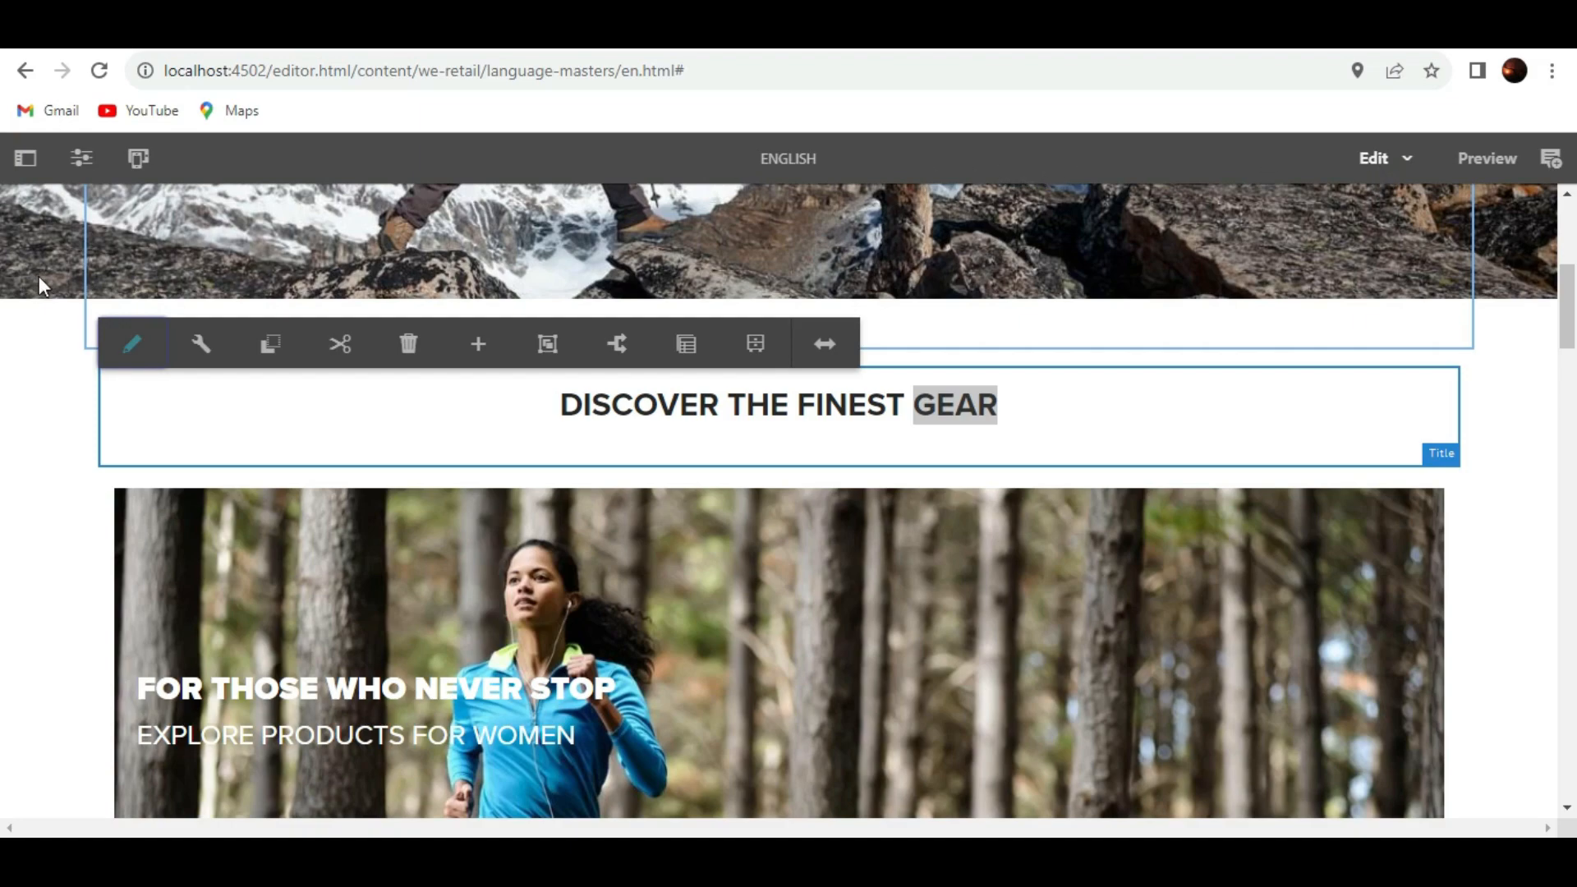
click(52, 319)
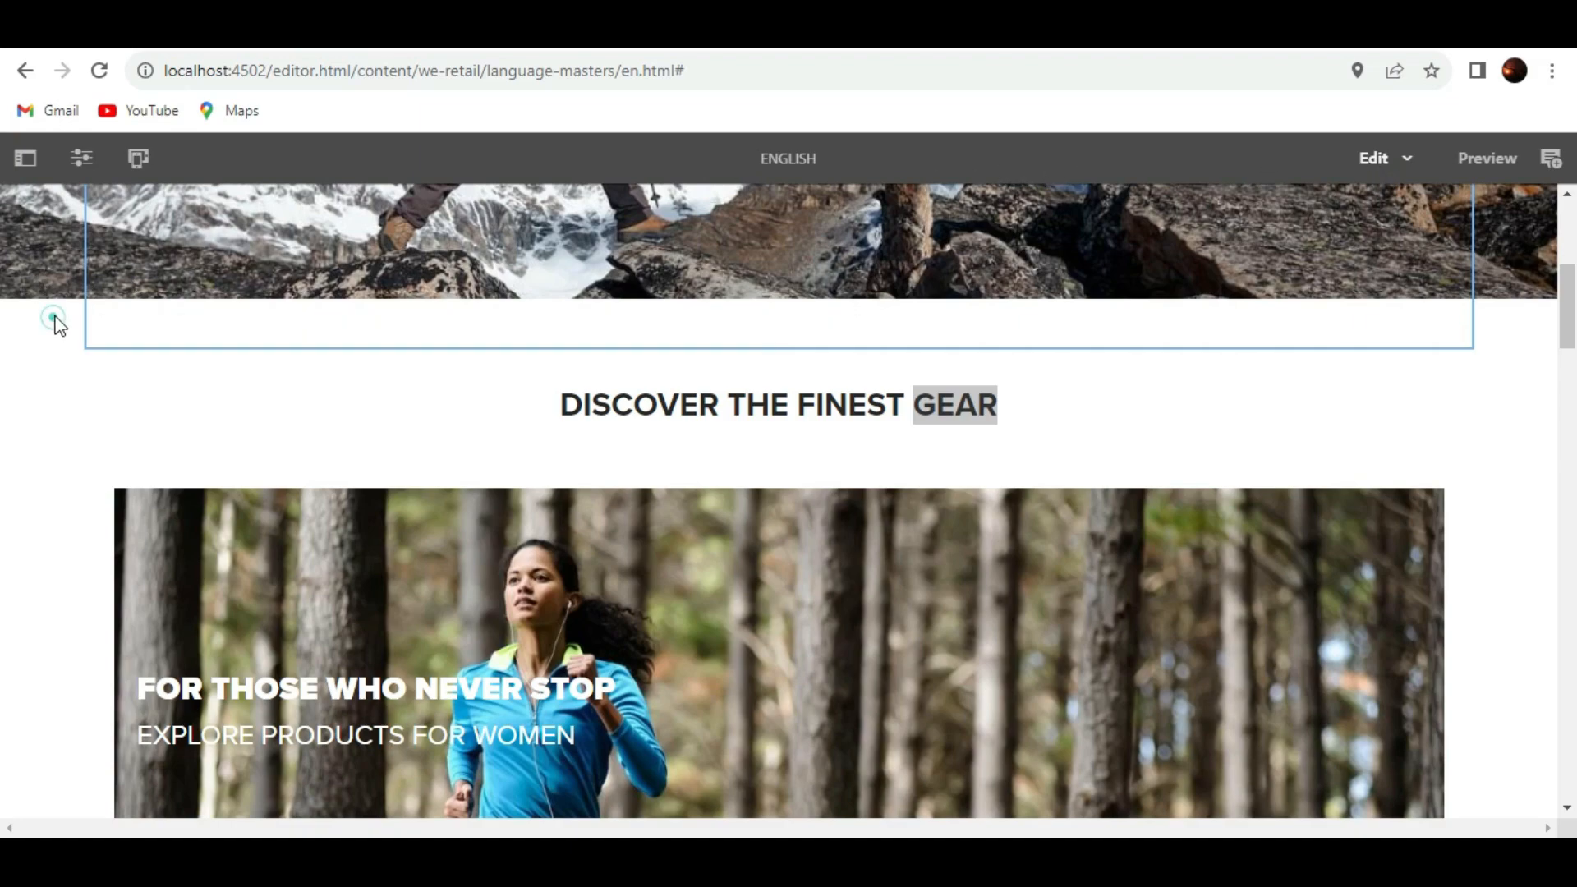
- Open the Emulator and view the page at iPad Retina, iPhone 8 Plus and Galaxy S7 sizes
click(136, 160)
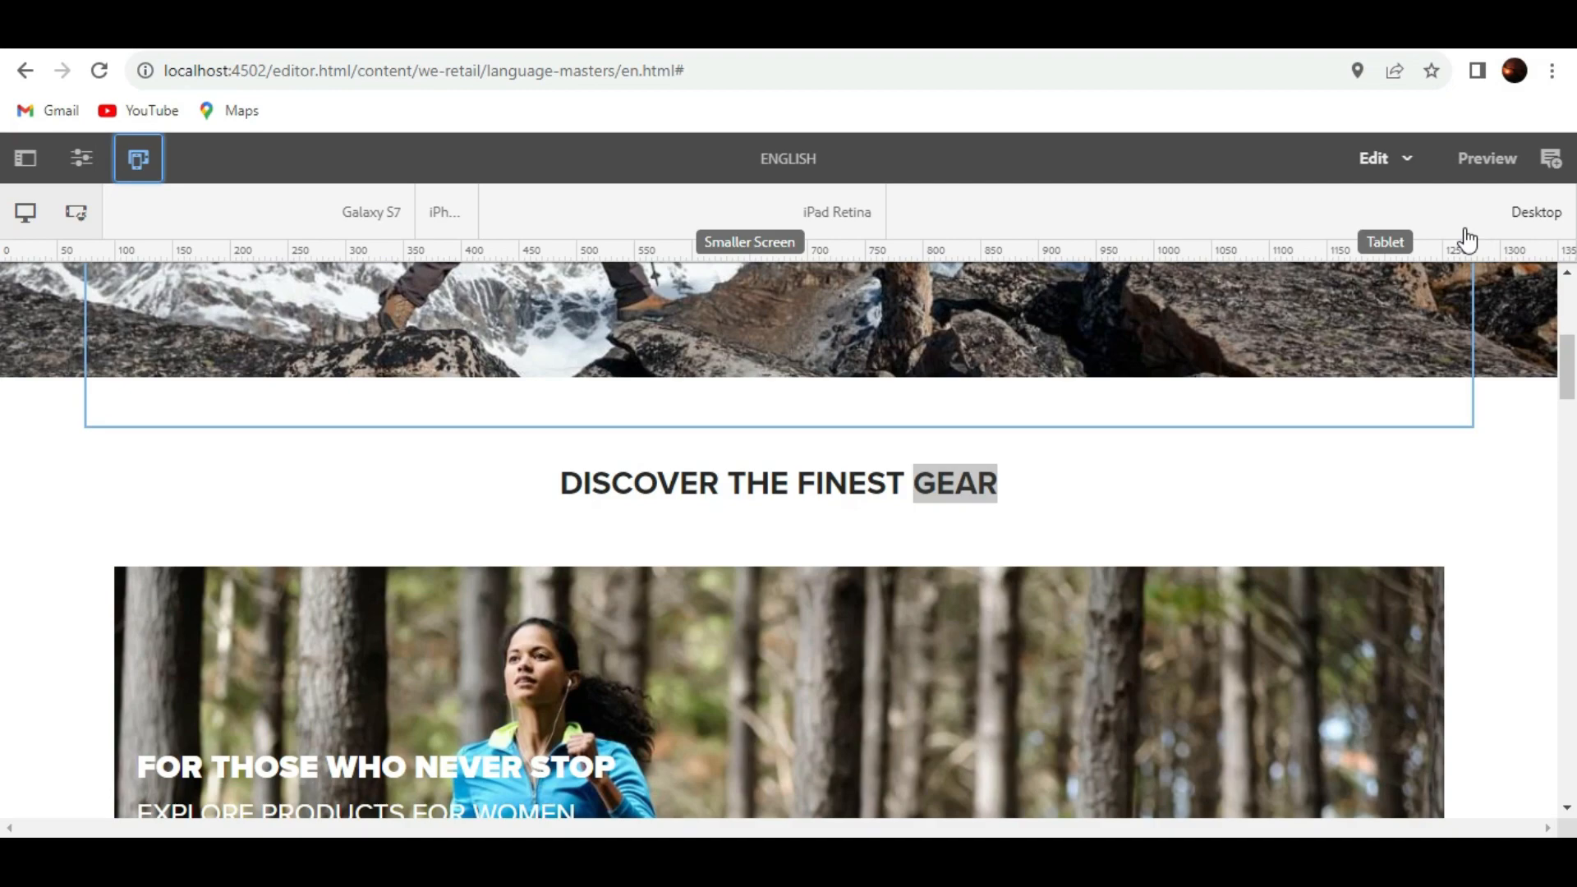
click(776, 215)
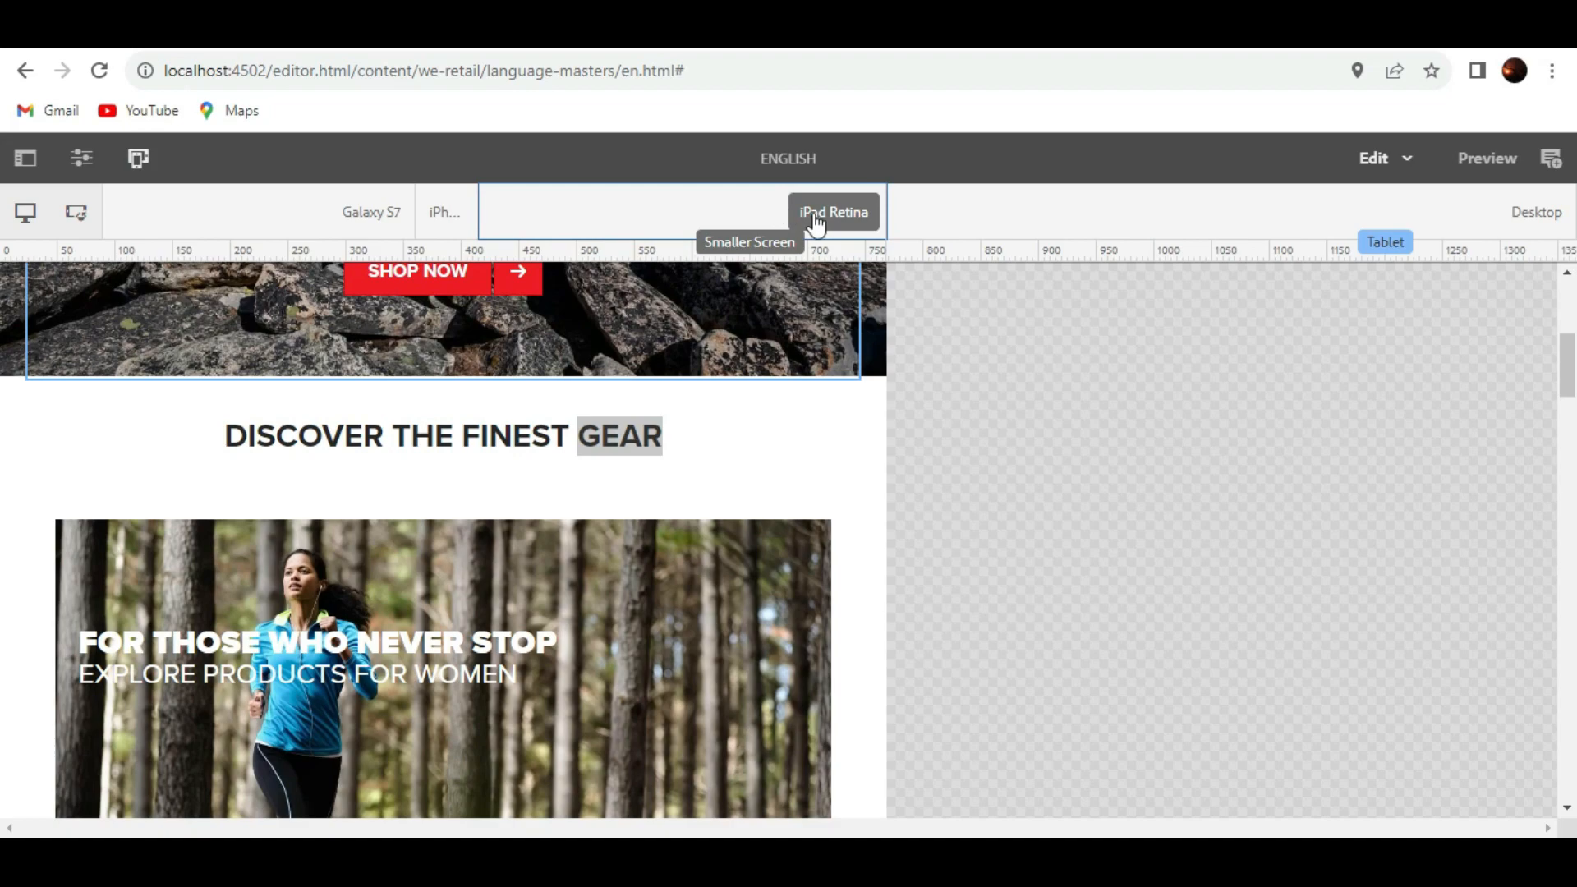
click(451, 224)
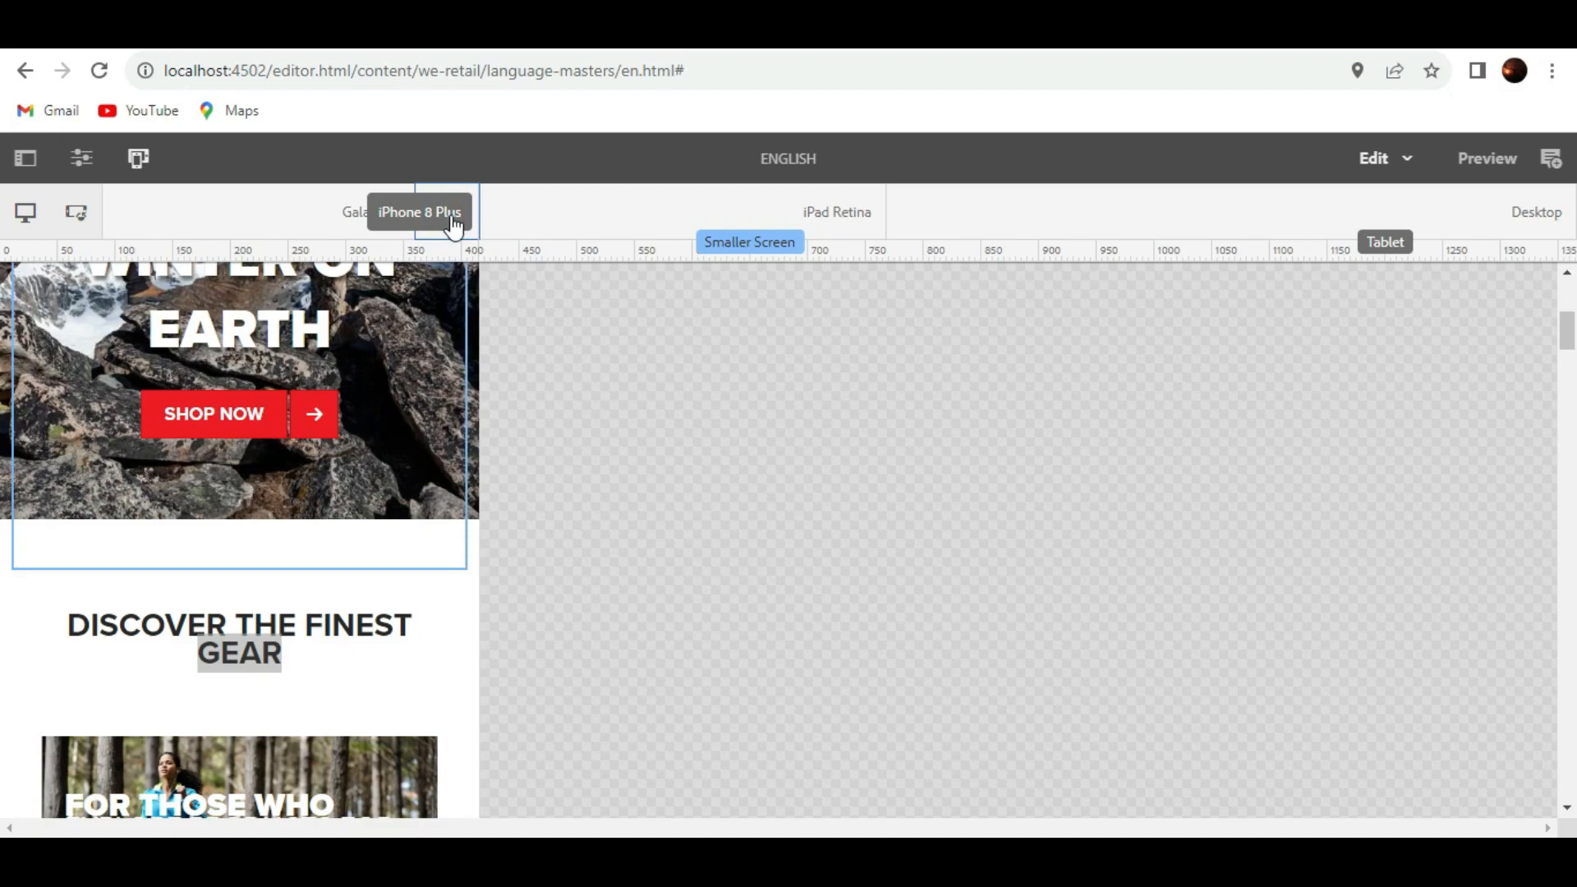
click(264, 220)
click(260, 216)
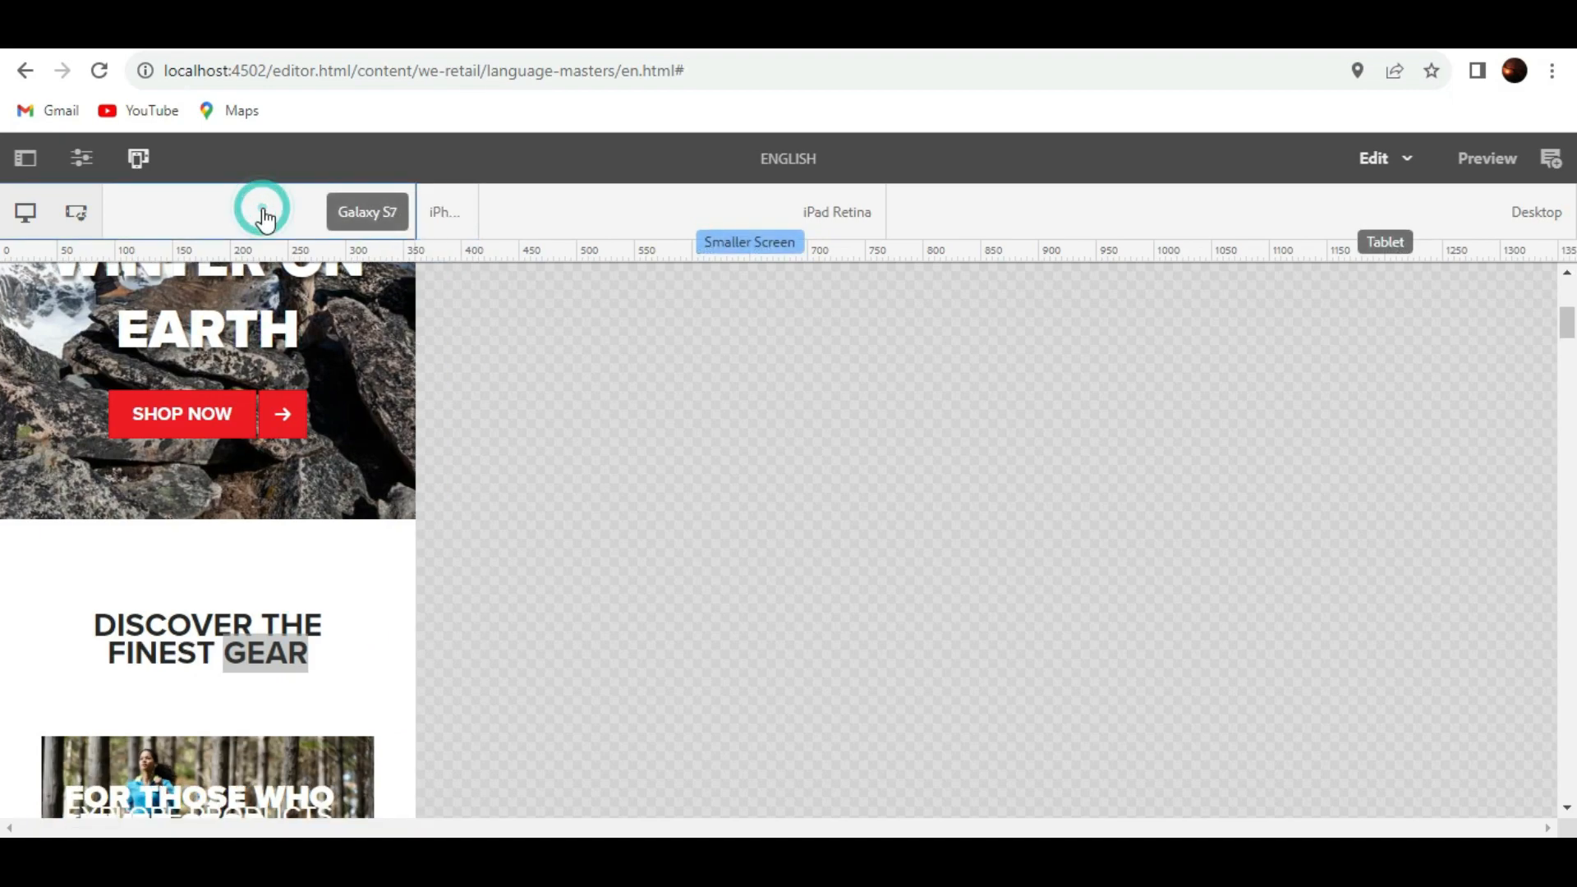
- Examine the page's Galaxy S7 layout from the product listings back up to the site header
scroll(226, 427, down, 10)
scroll(214, 550, down, 5)
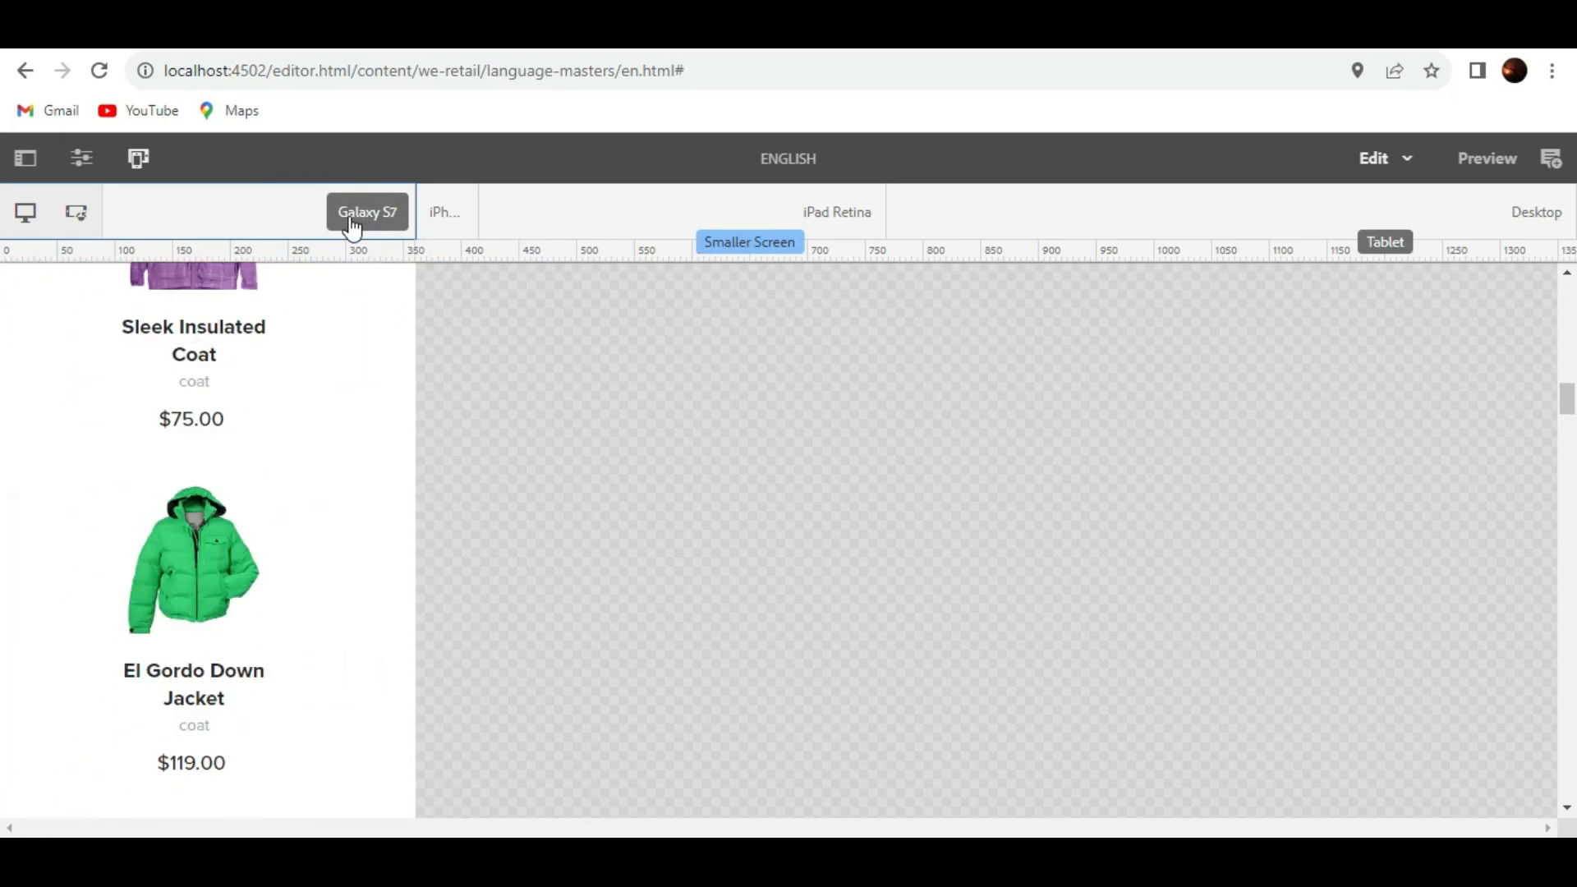
scroll(236, 548, down, 5)
scroll(240, 557, down, 15)
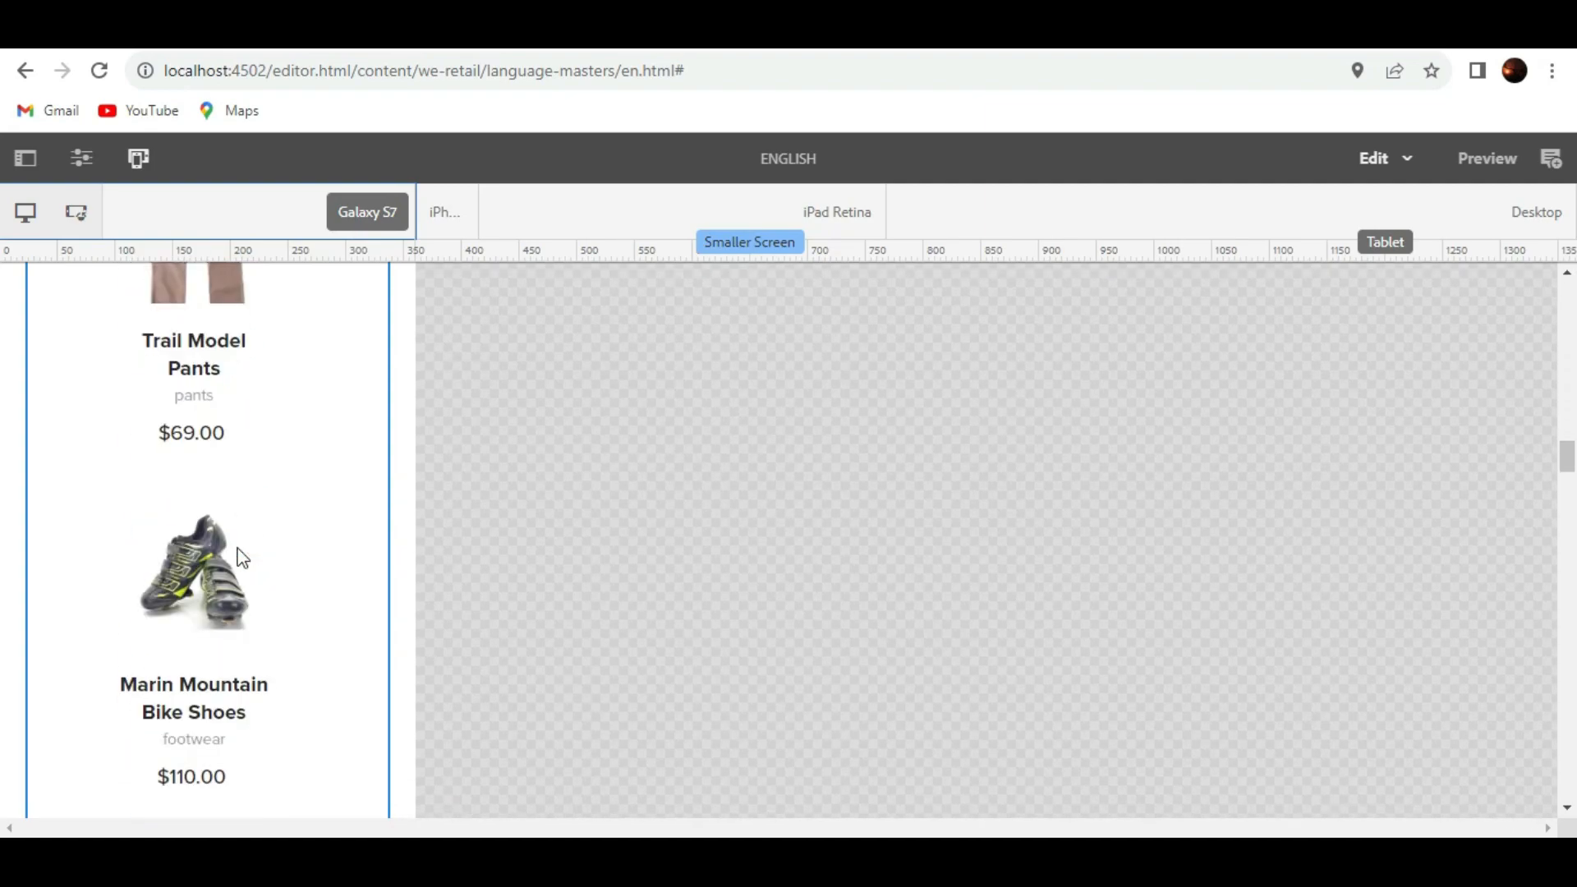
scroll(240, 557, up, 4)
scroll(238, 552, up, 20)
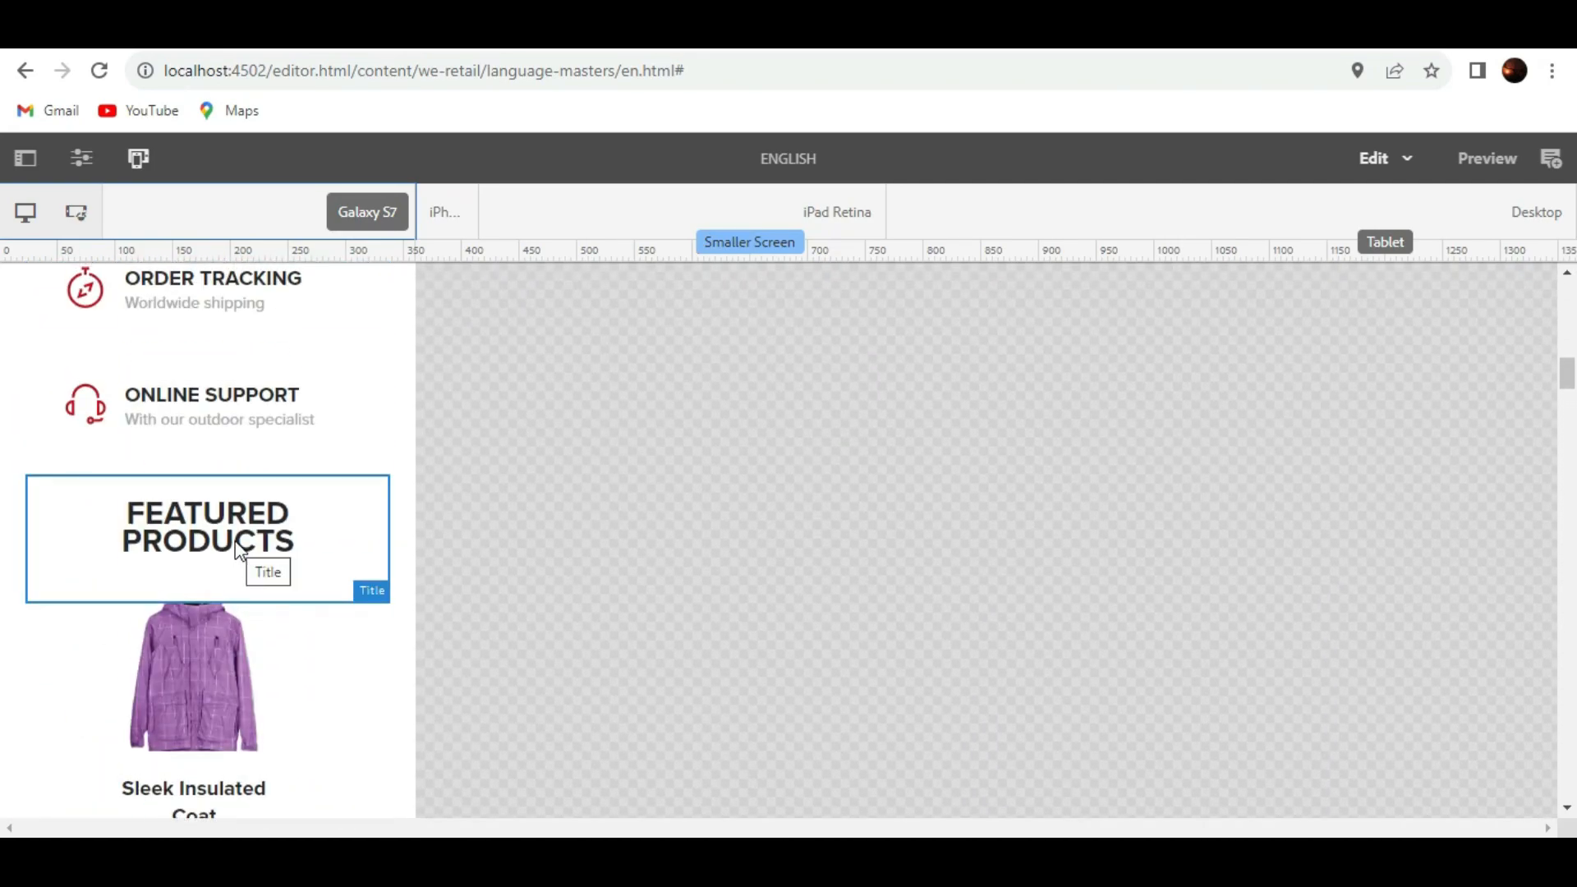
scroll(238, 550, up, 10)
scroll(234, 549, up, 6)
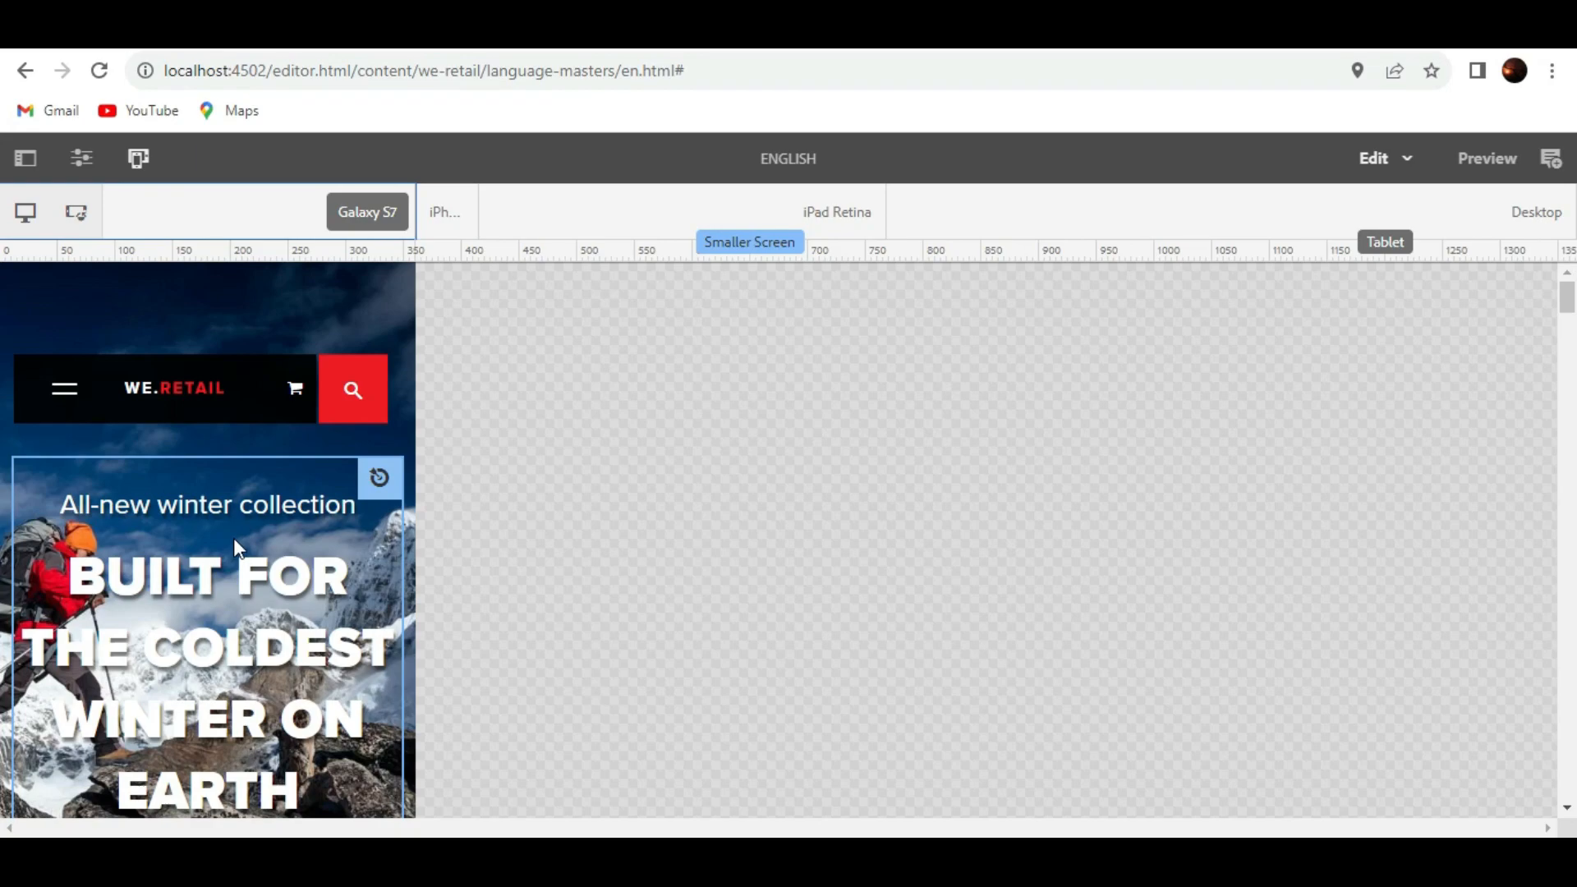
- View the page at iPhone 8 Plus and iPad Retina sizes, restore the Desktop size and close the Emulator
click(442, 215)
click(604, 207)
click(968, 206)
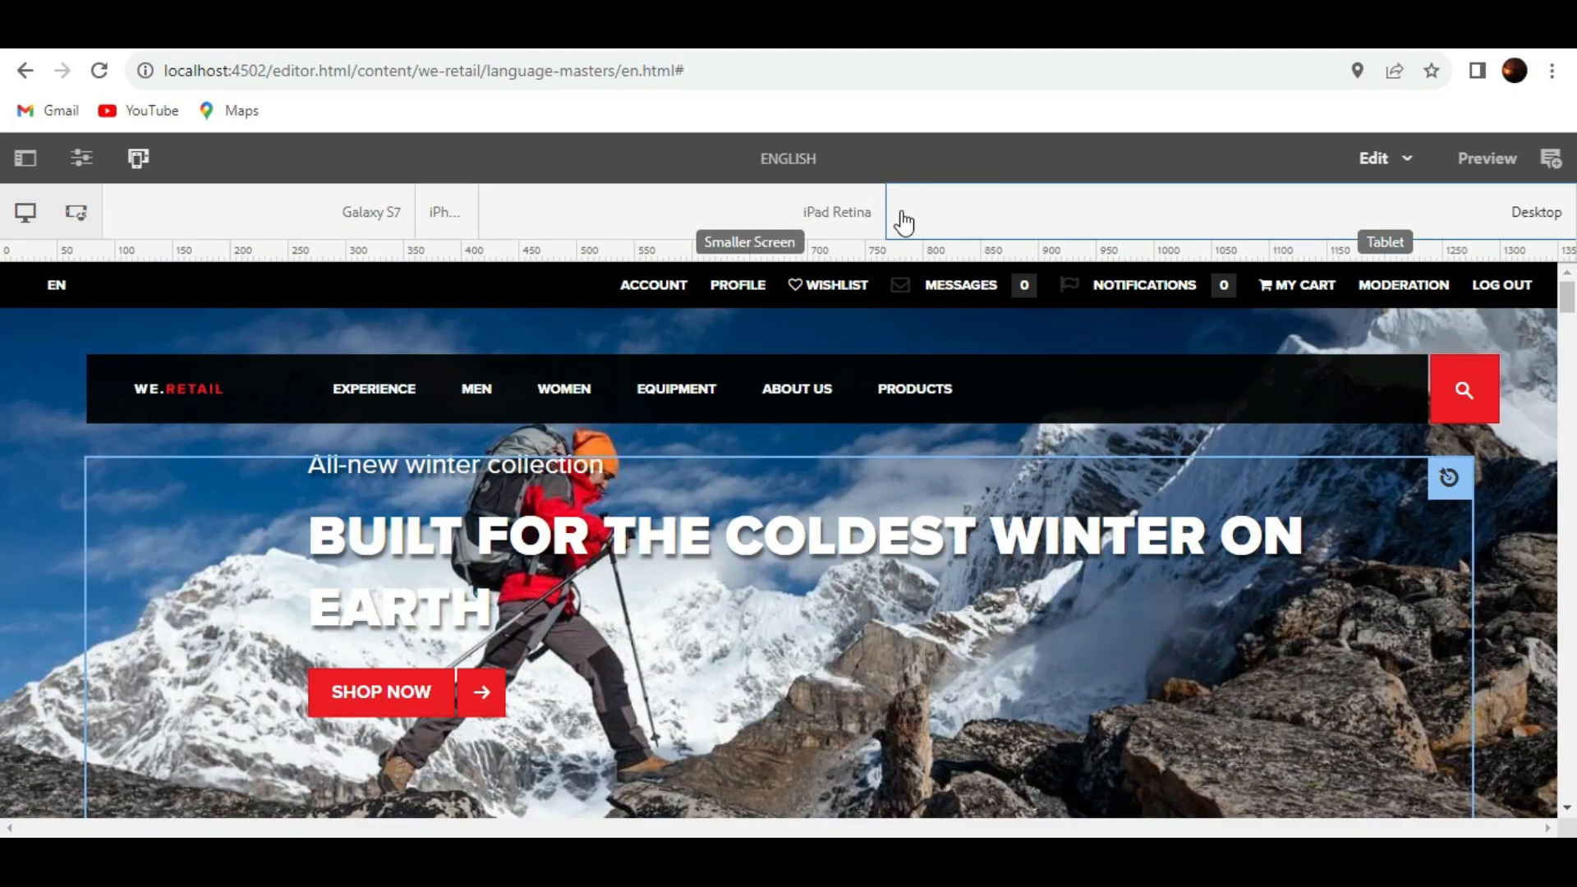
click(138, 160)
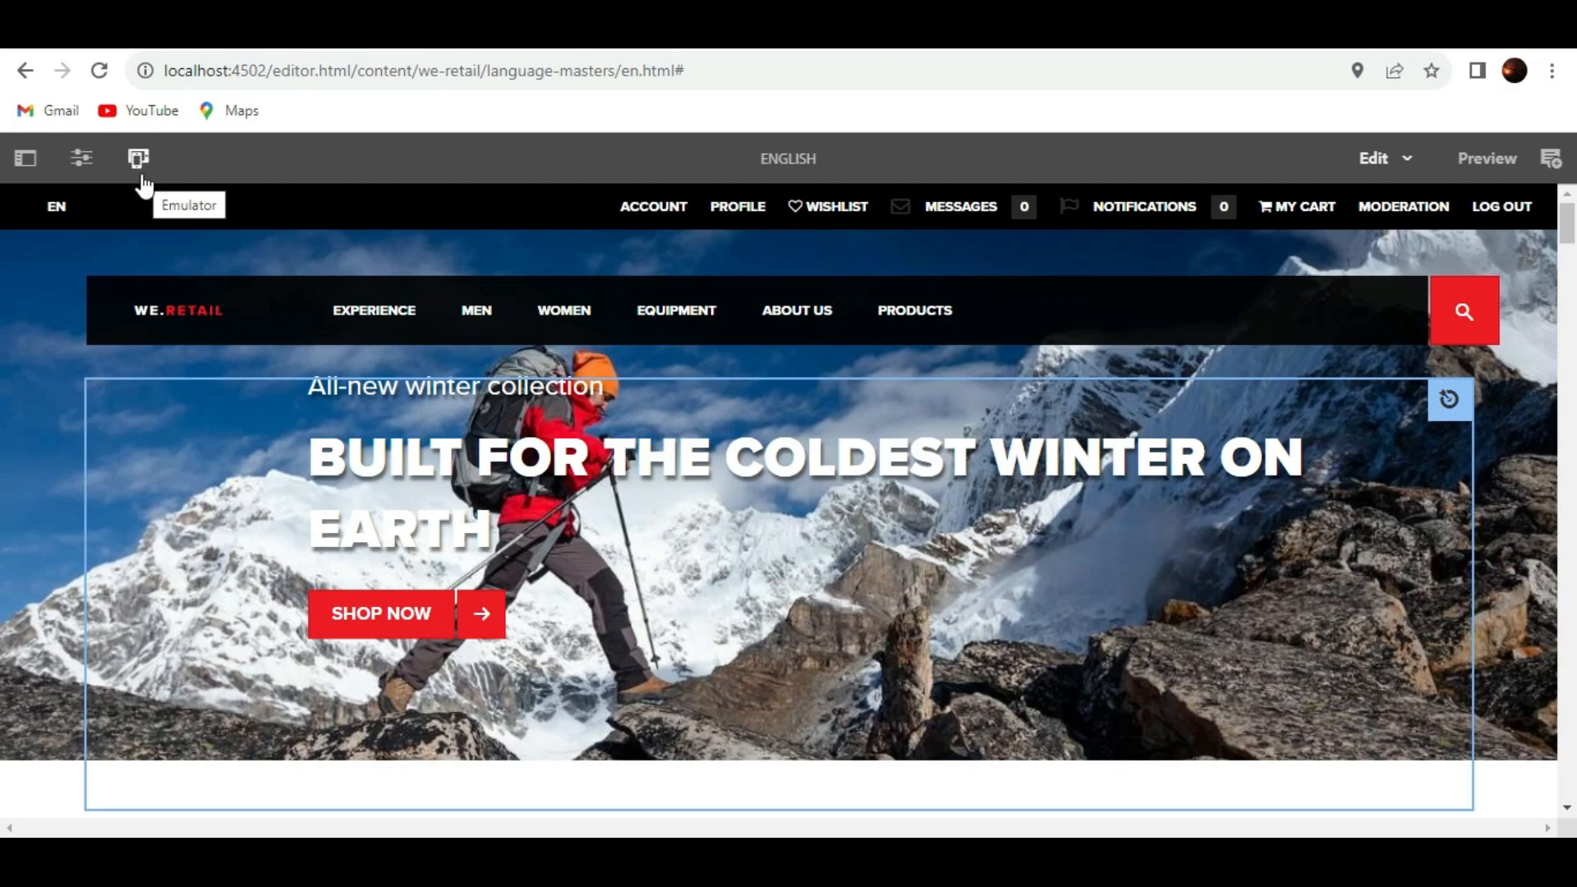
- Open the English page's properties and examine the Basic title, tag and description fields
click(82, 159)
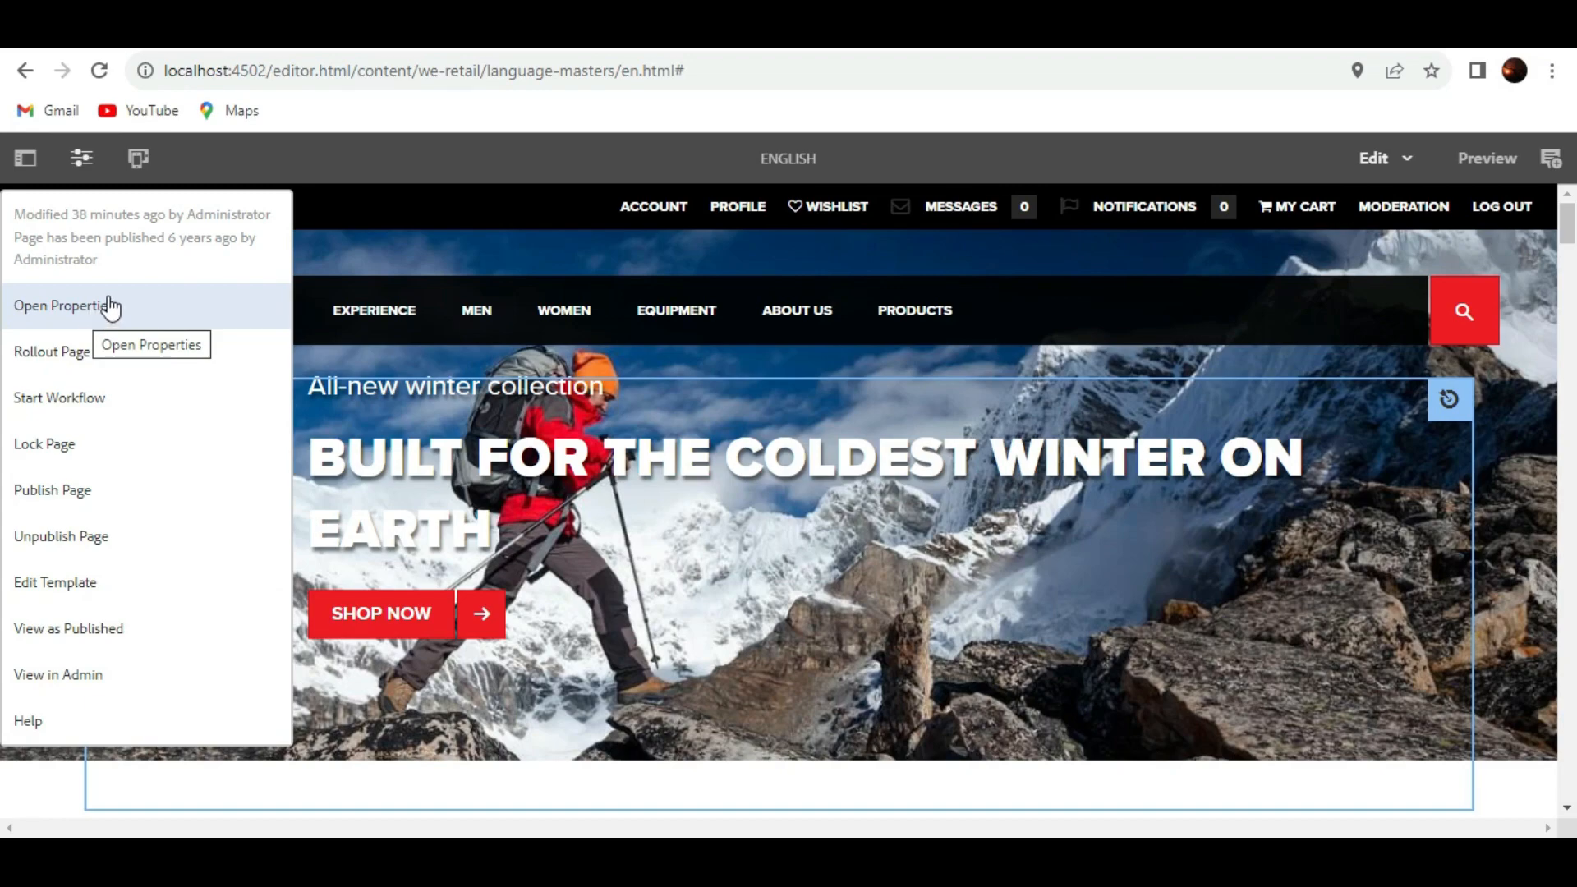
click(287, 51)
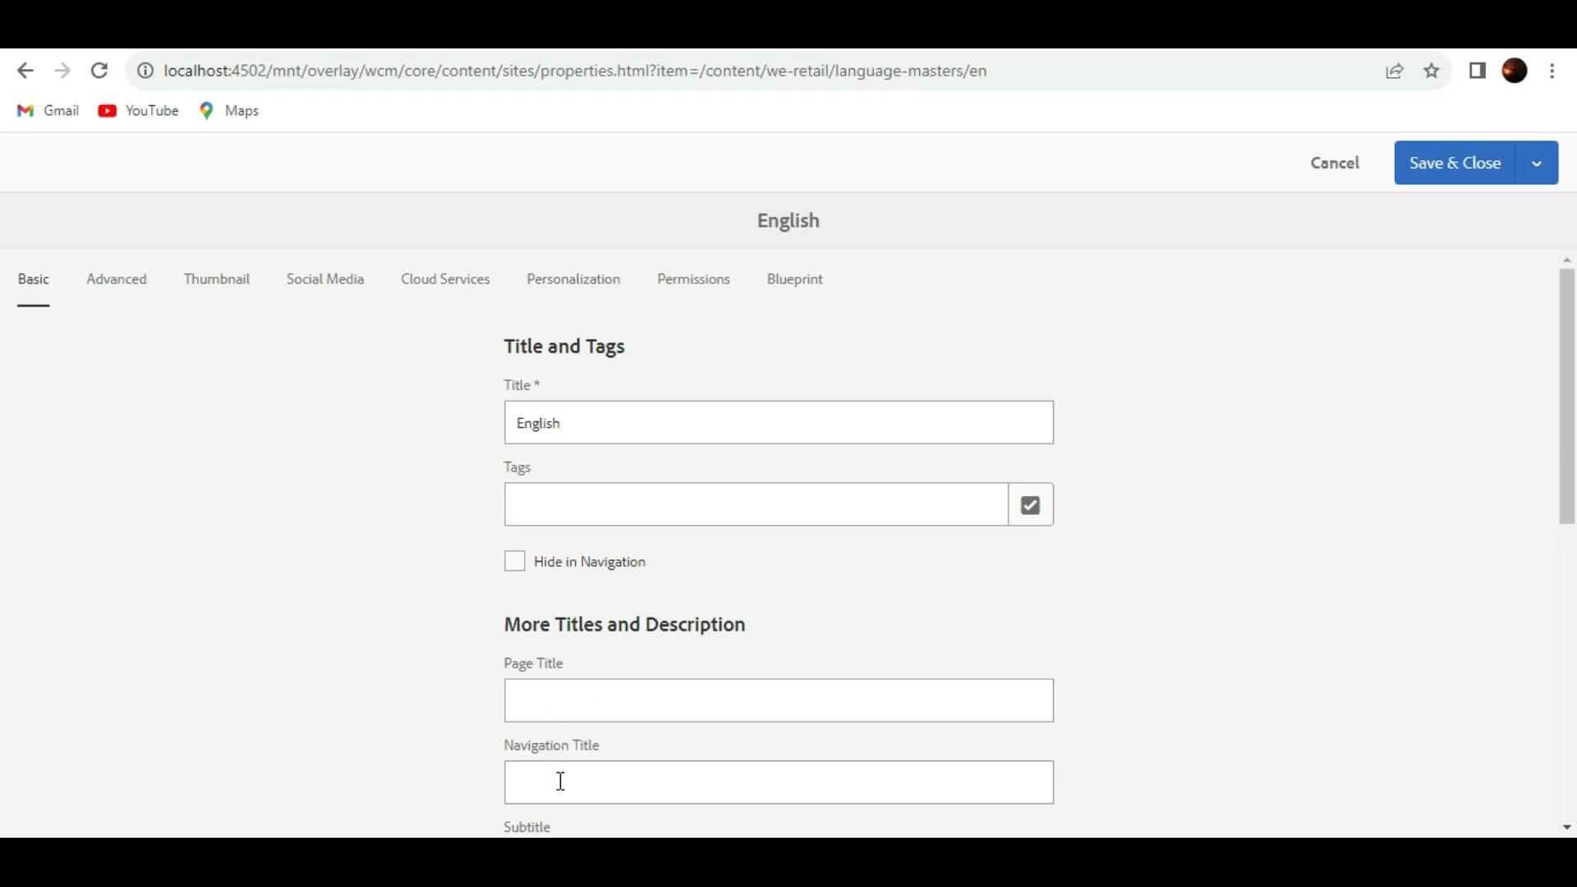
scroll(560, 780, down, 8)
scroll(250, 427, up, 8)
- Inspect the Advanced page properties and browse the available Language options without choosing one
click(119, 283)
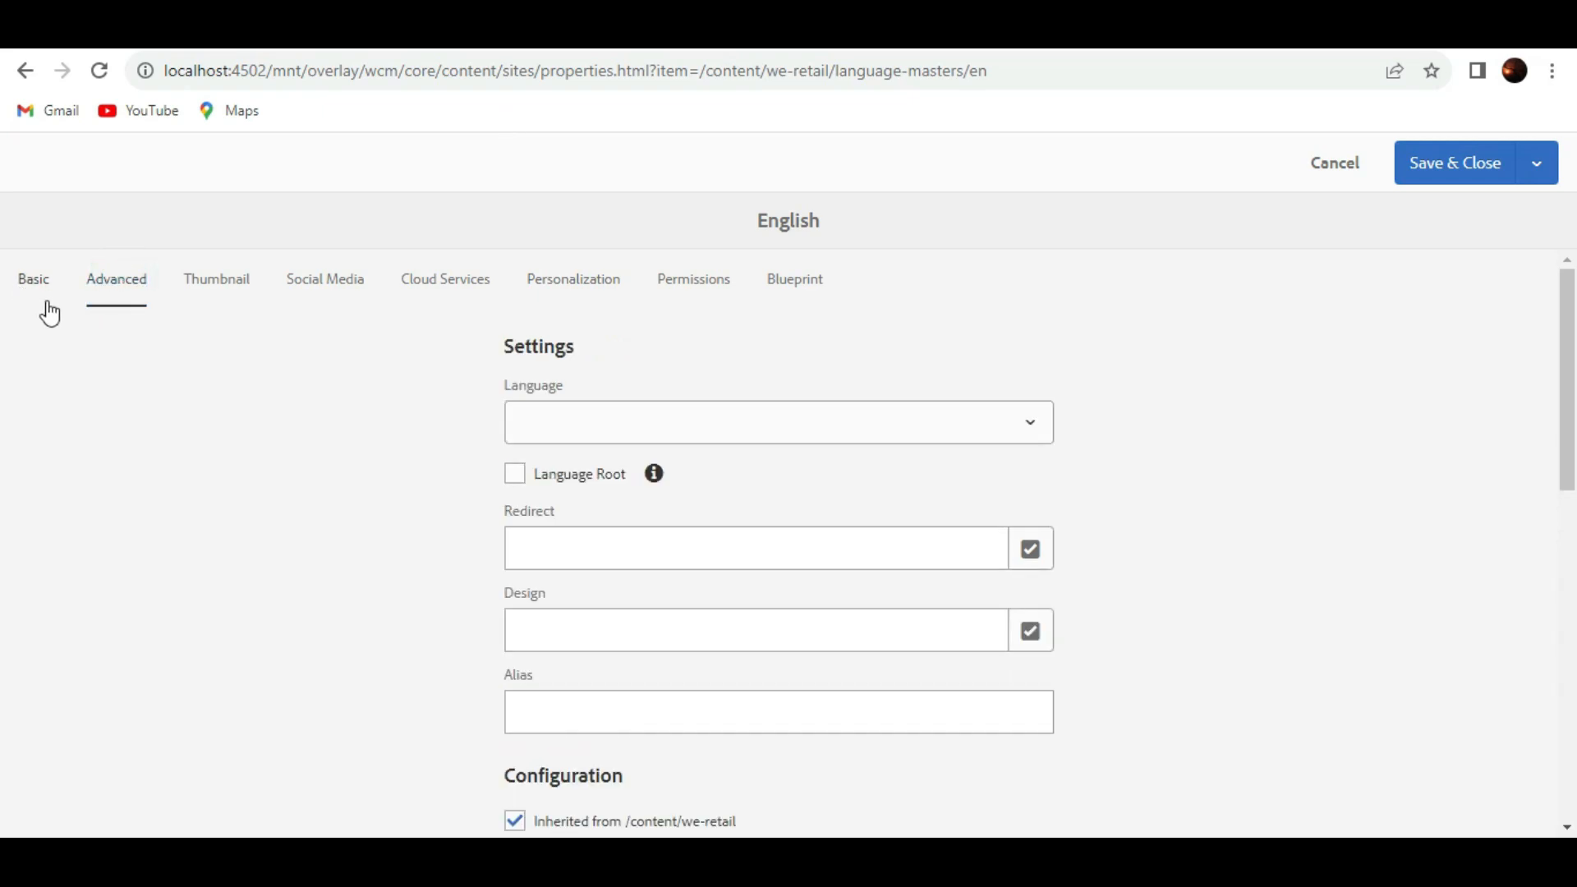
click(611, 425)
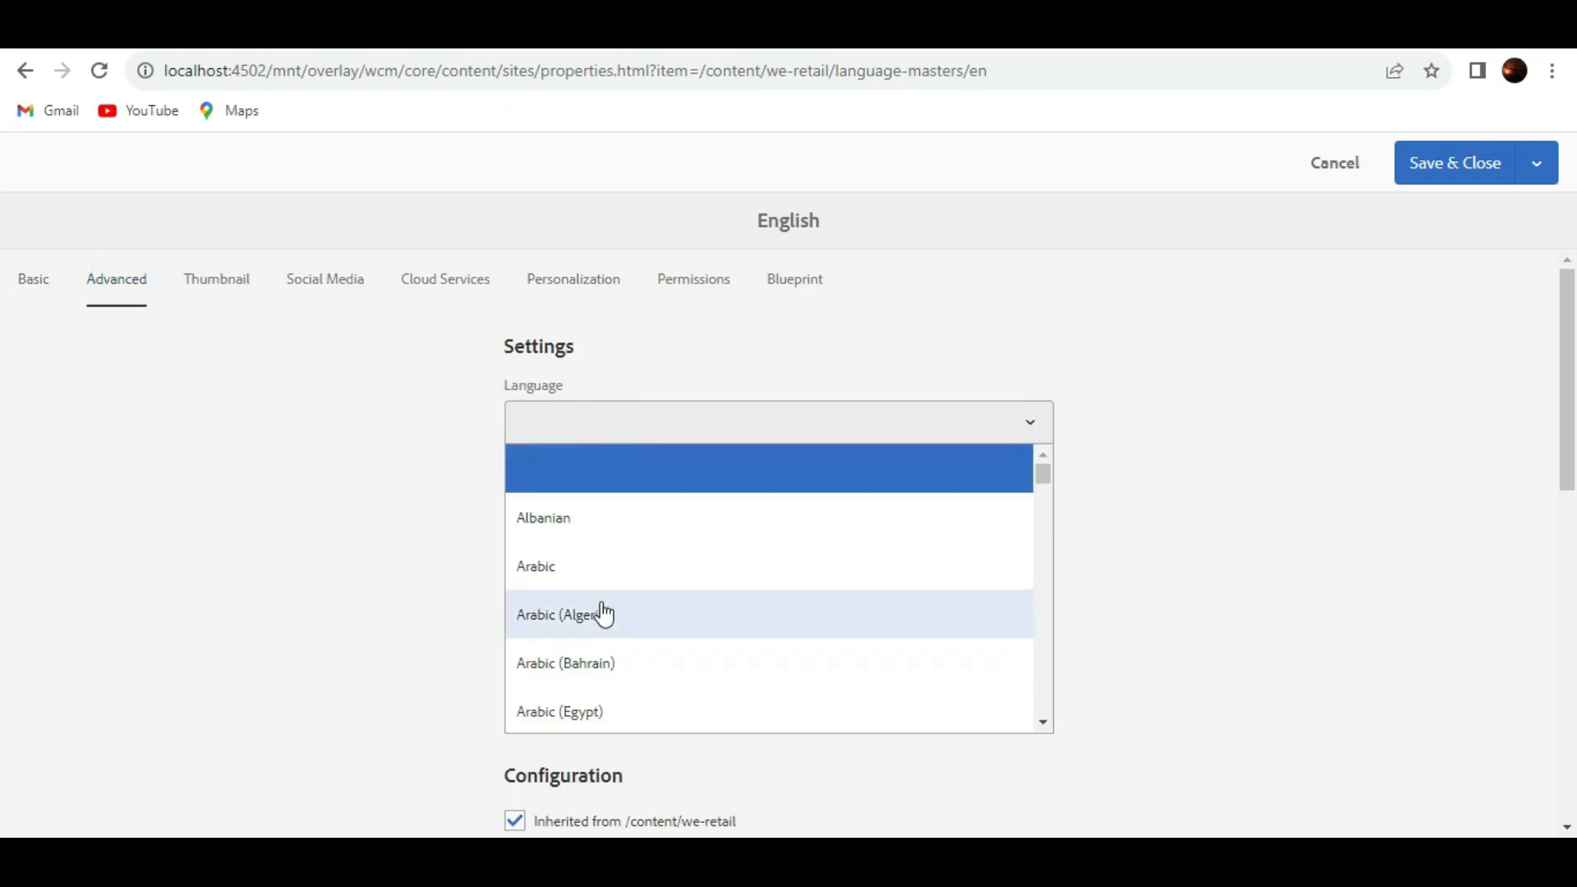
scroll(601, 611, down, 6)
scroll(601, 611, up, 6)
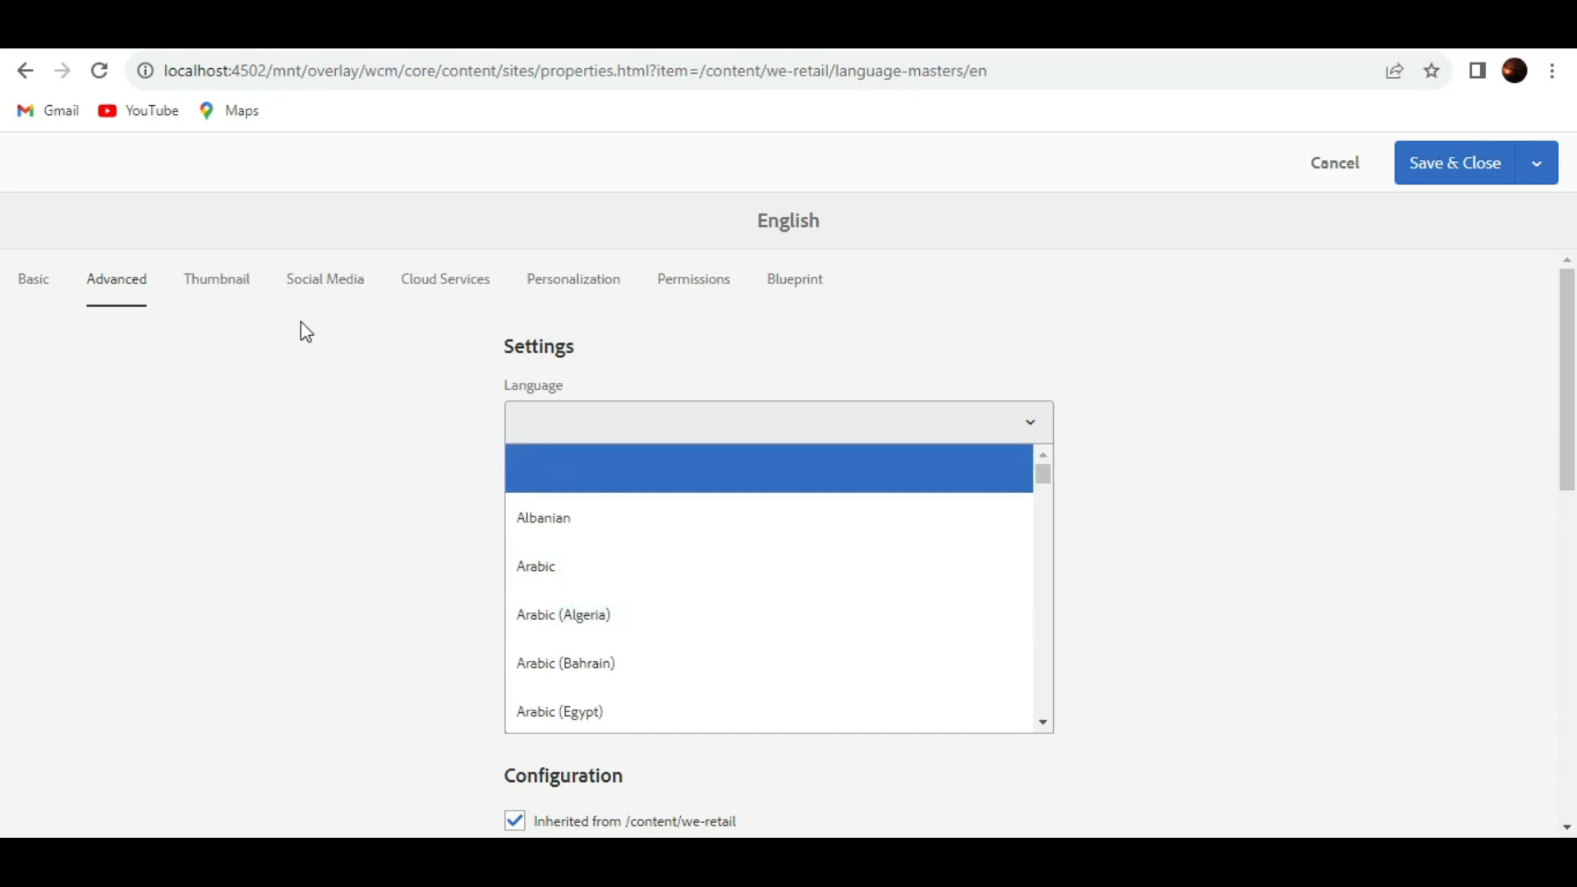
click(326, 185)
- Return to the editor, view the page as published, and highlight editor.html in the editor page's address
click(533, 38)
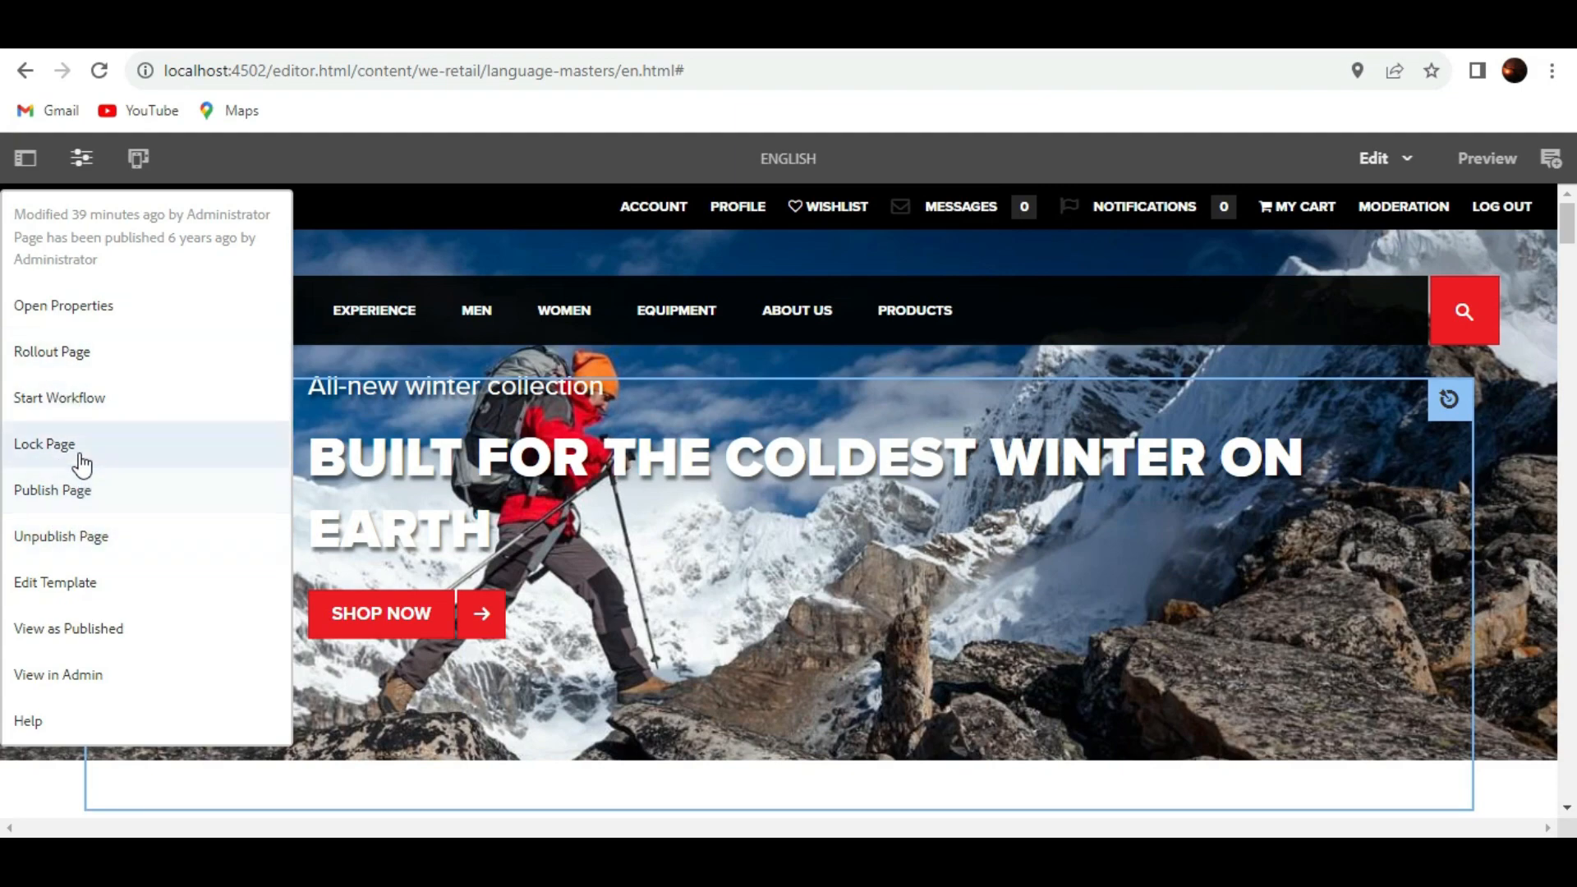
click(72, 639)
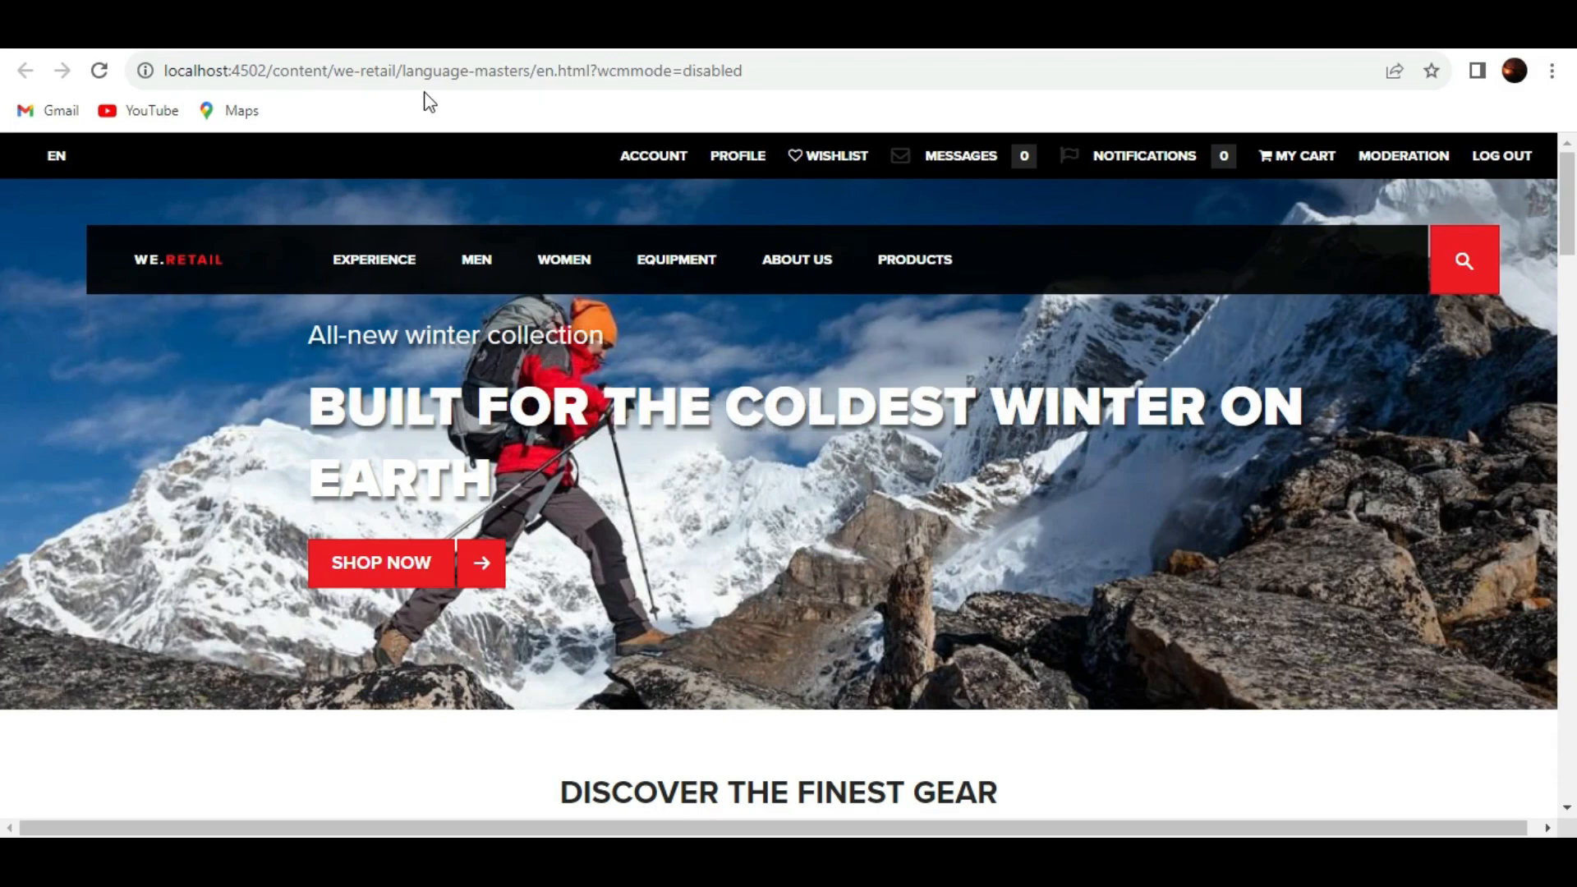
click(431, 40)
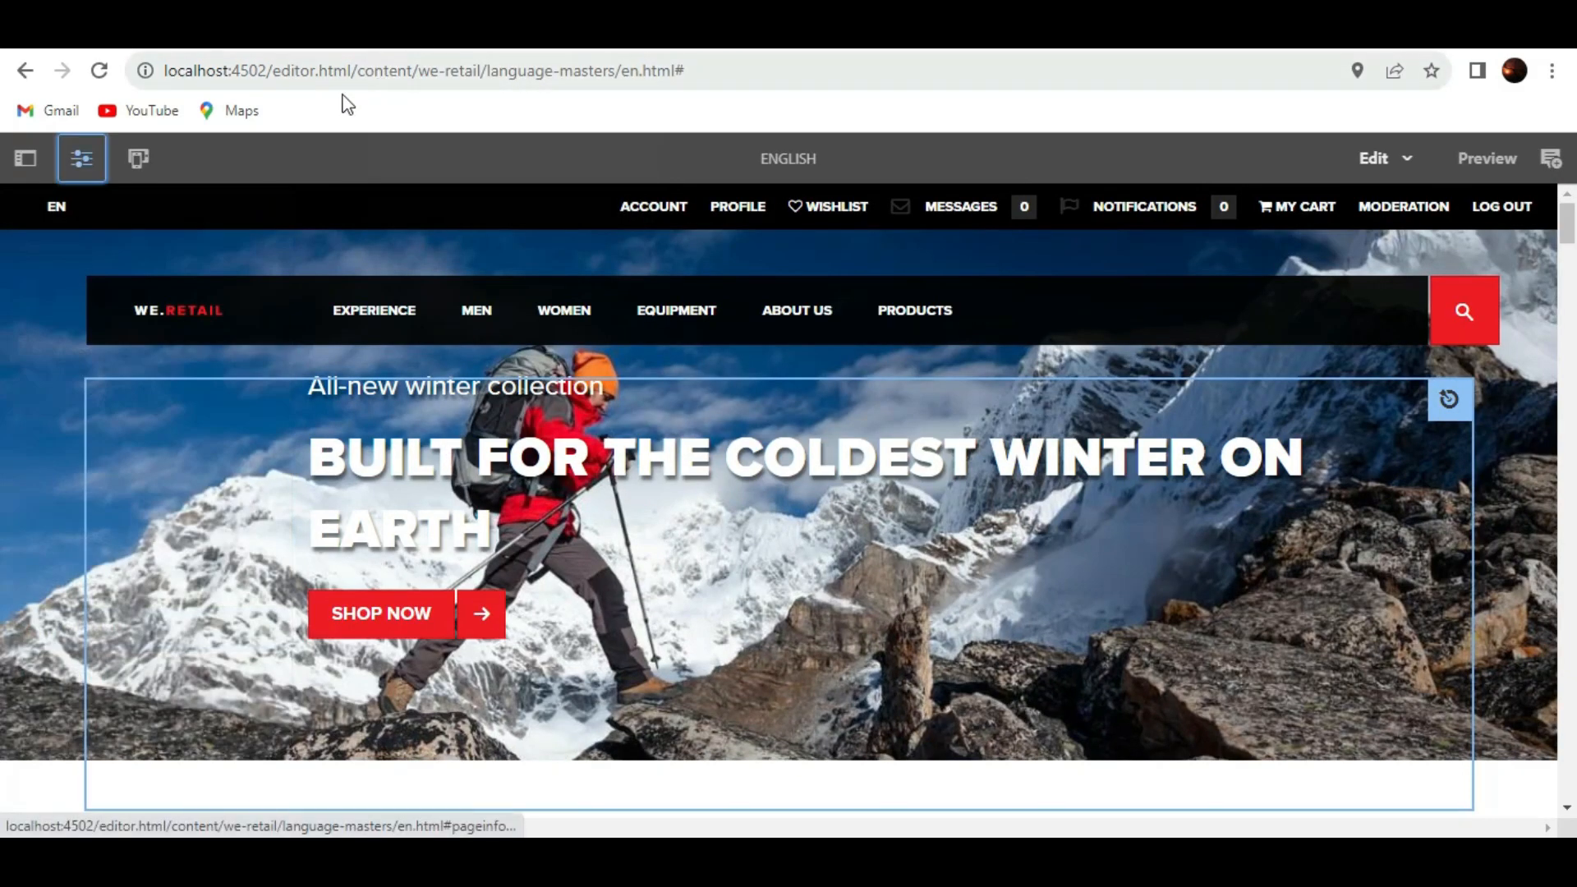
click(275, 74)
drag(275, 74, 351, 74)
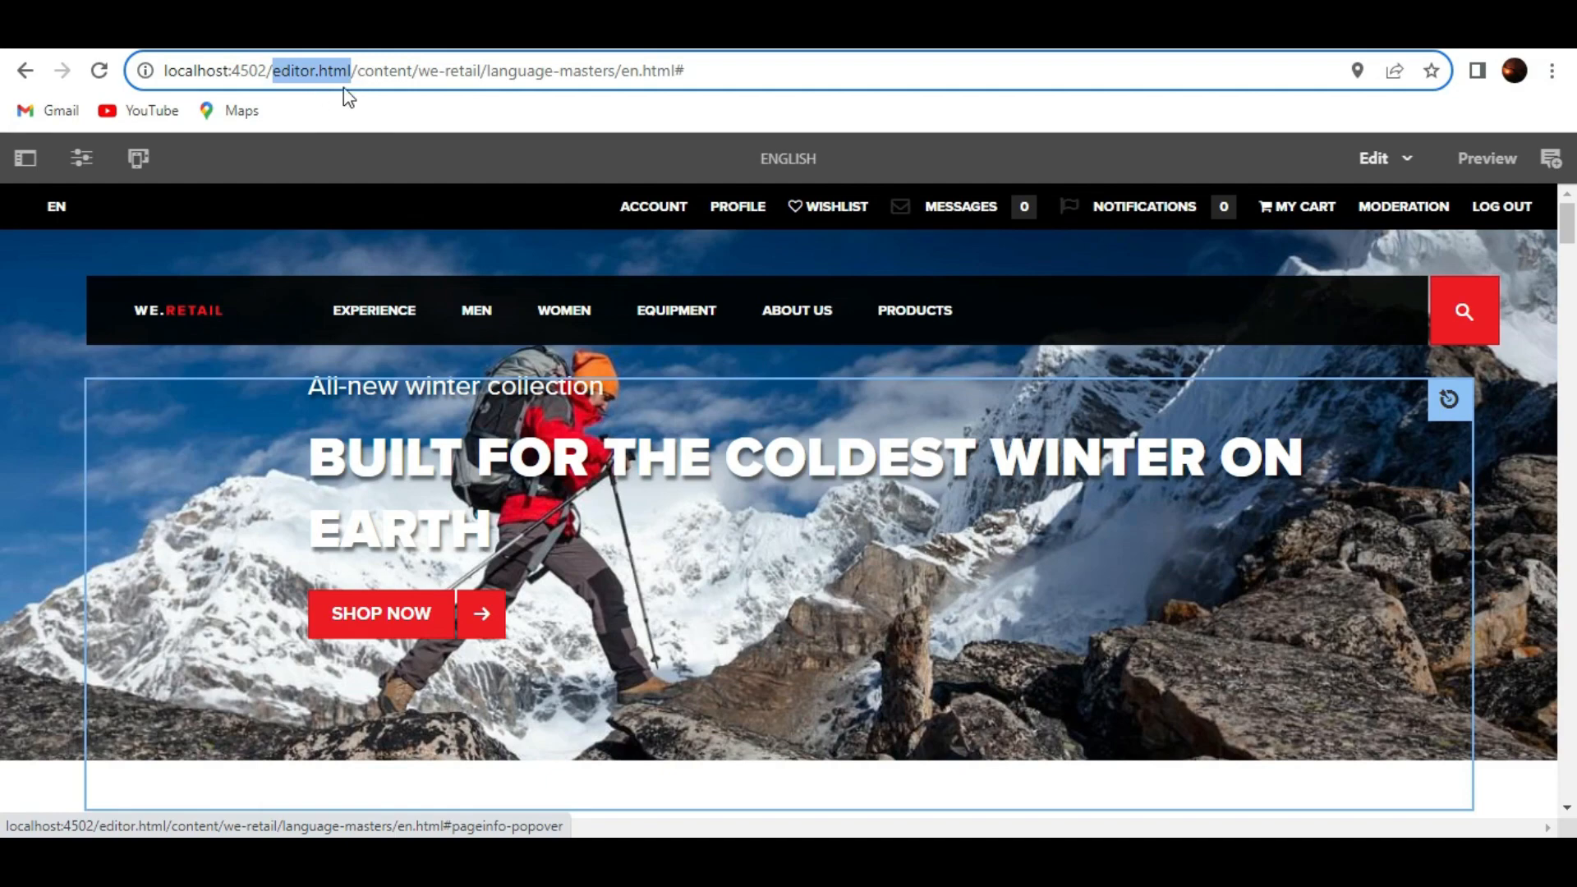
- Switch to the published view and highlight the ?wcmmode=disabled parameter in its address
click(569, 38)
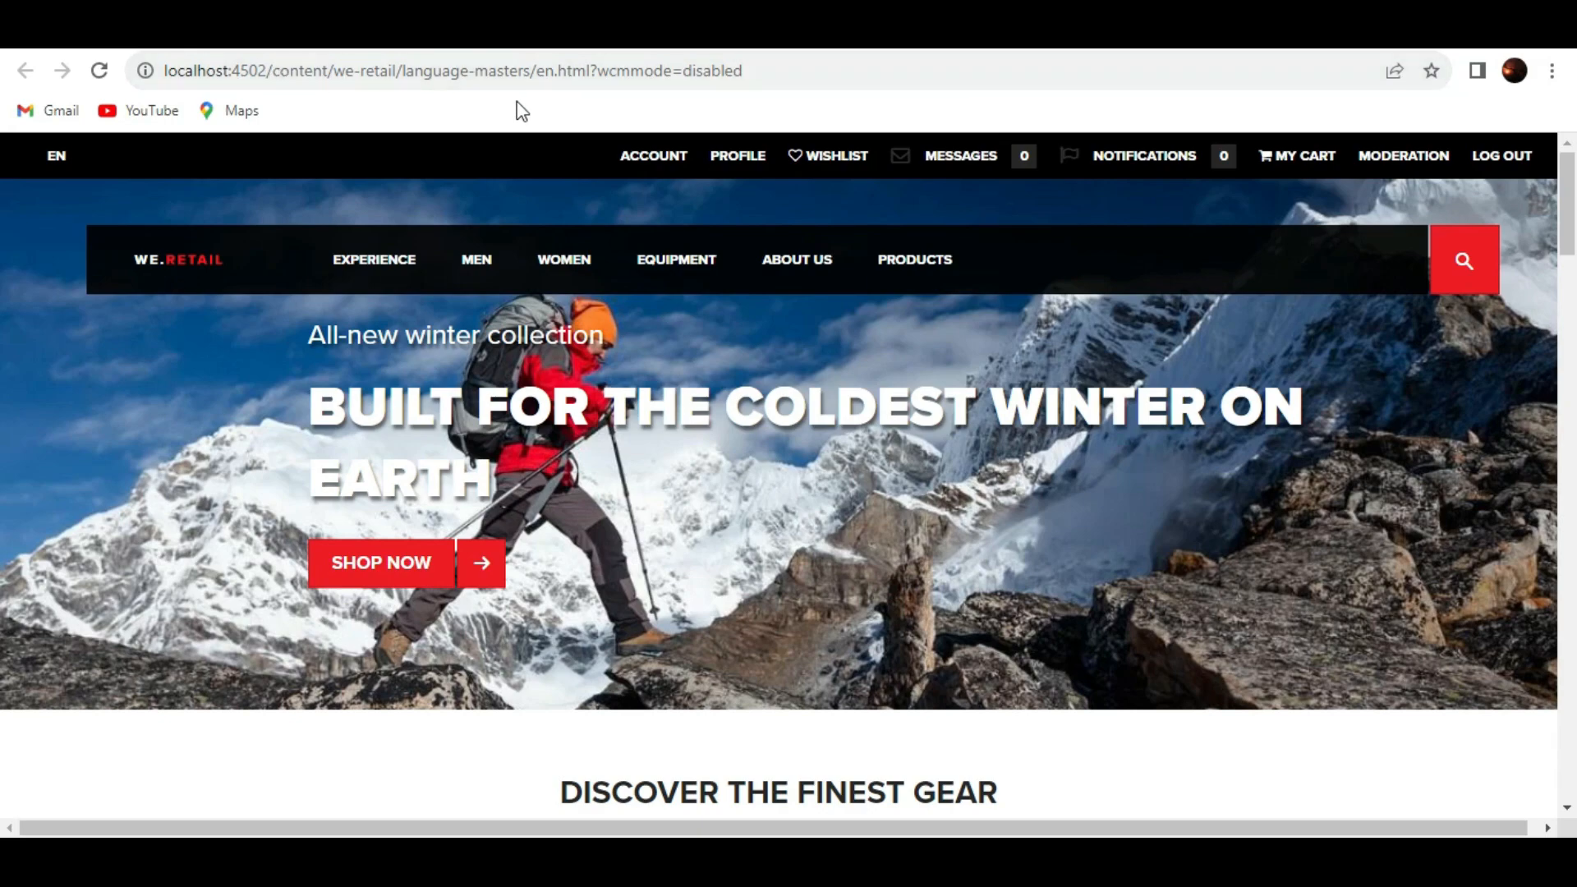
drag(591, 71, 785, 107)
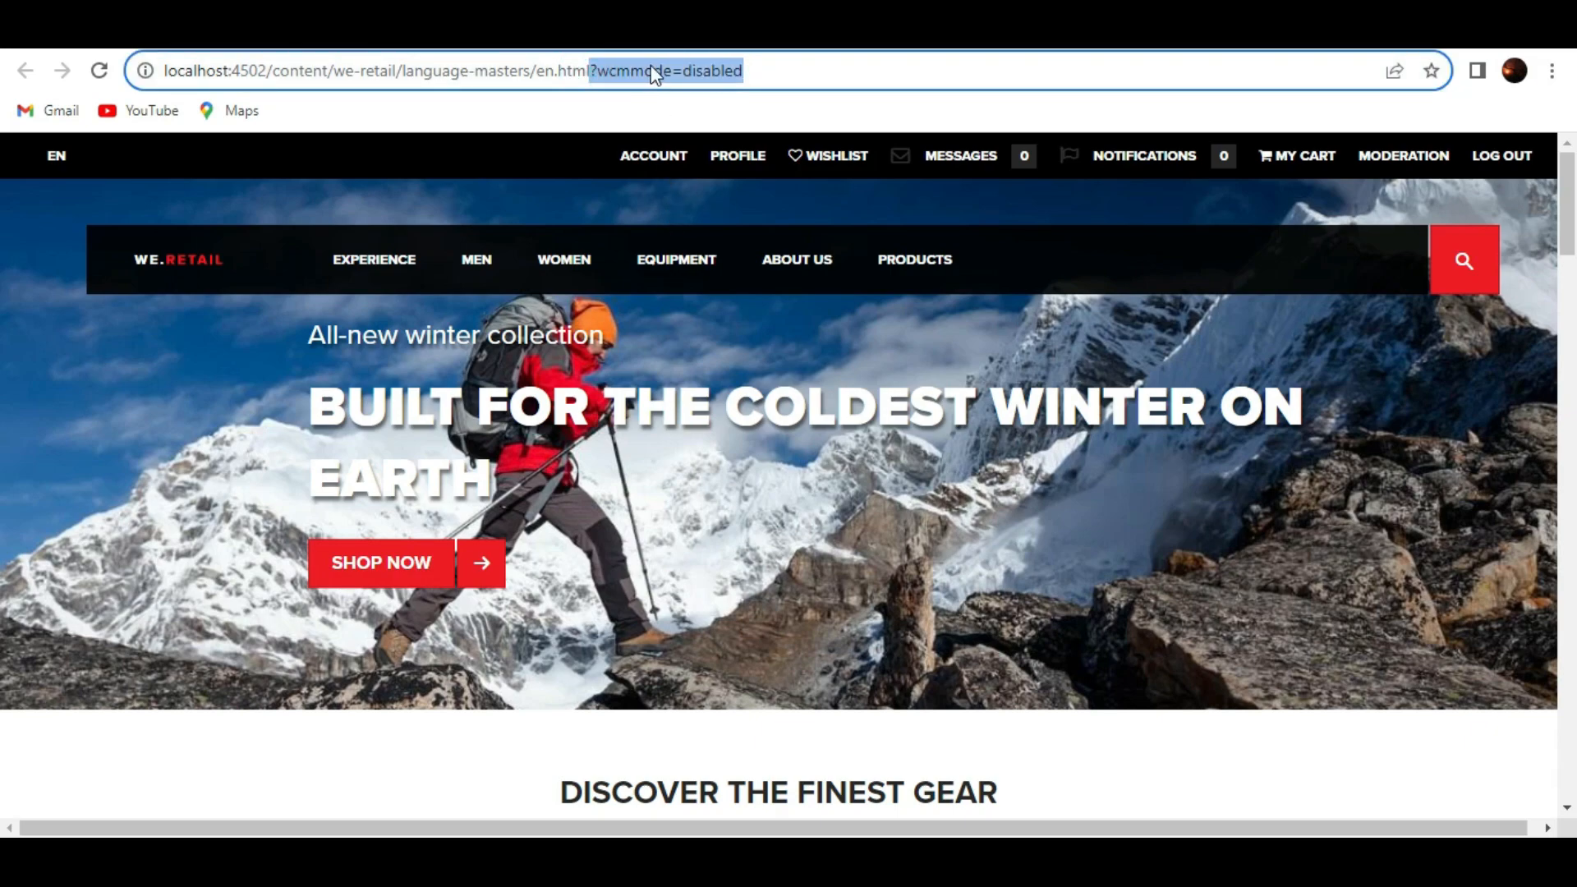
click(227, 363)
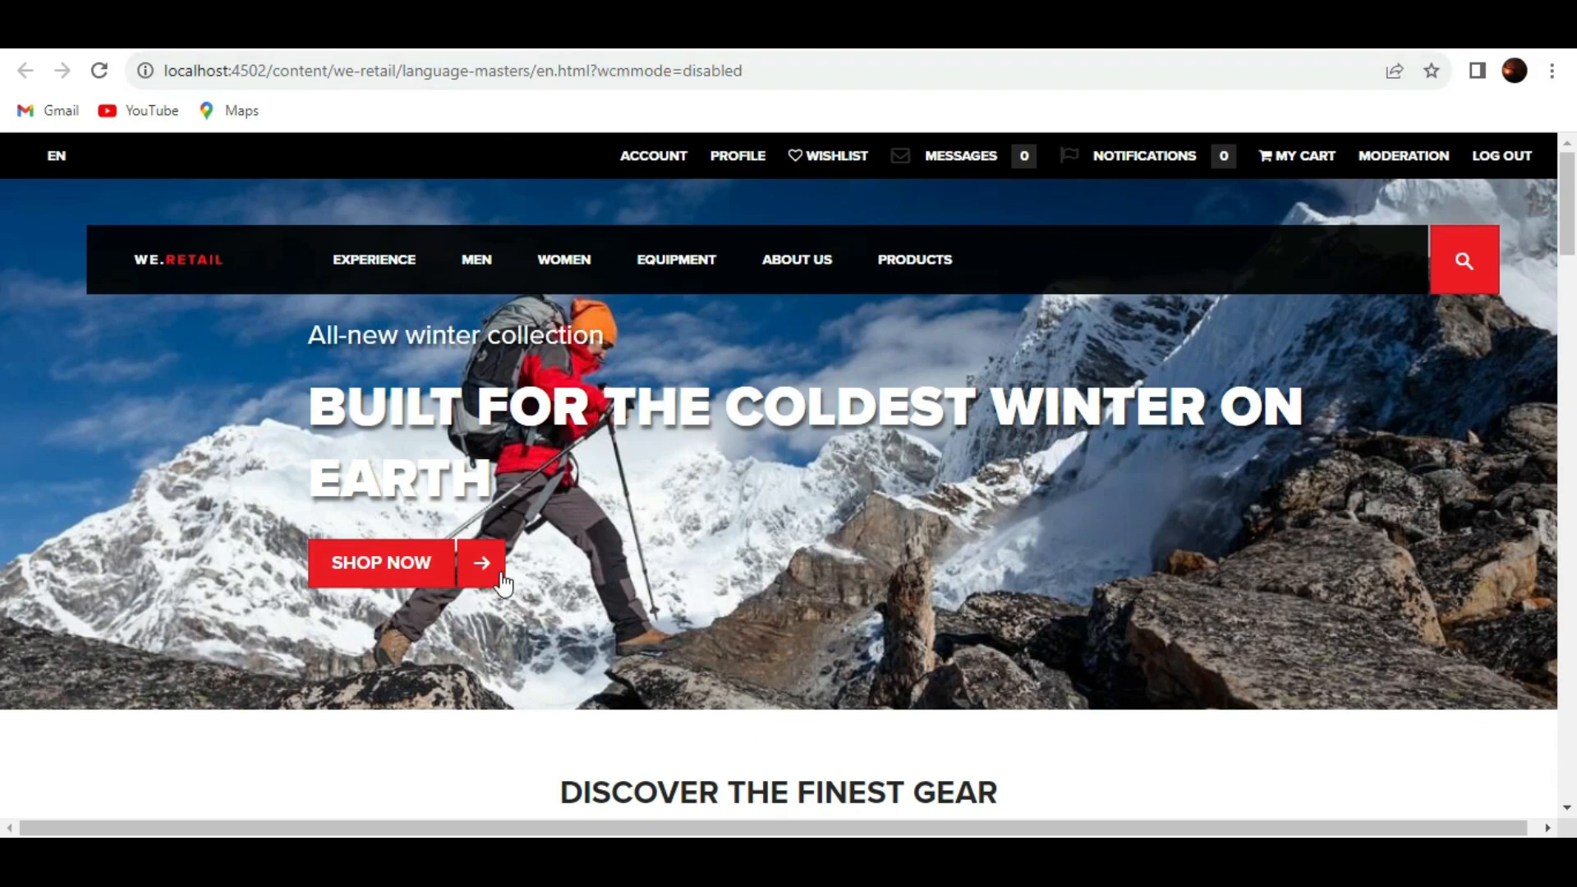
- Look through the upper part of the published page and return to the page editor
scroll(500, 560, down, 6)
scroll(502, 555, up, 5)
scroll(502, 554, up, 2)
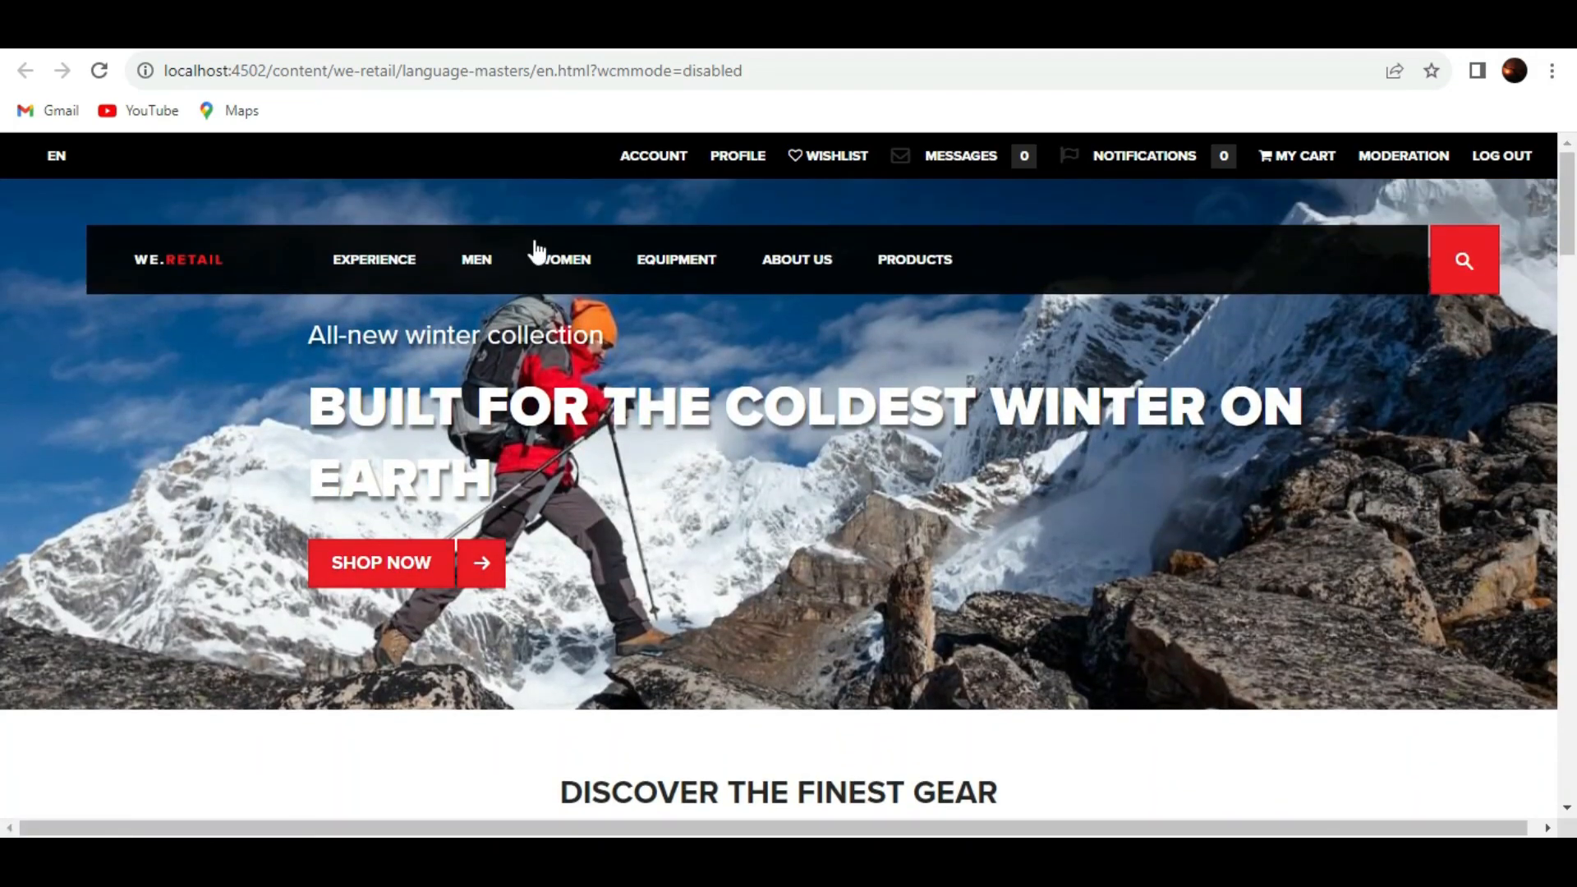
click(426, 46)
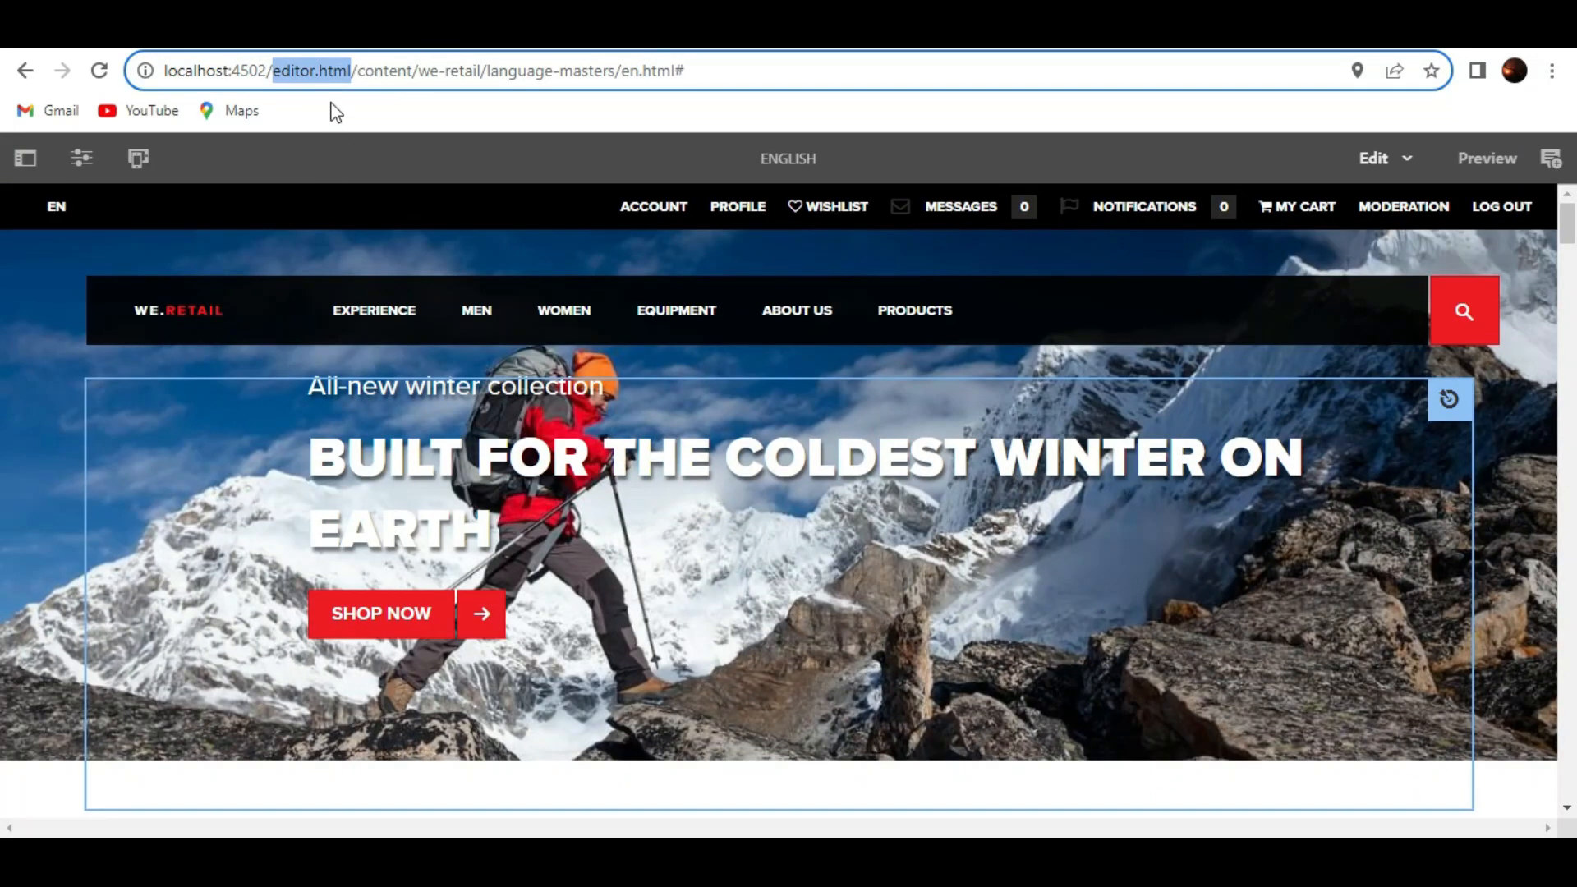
click(345, 245)
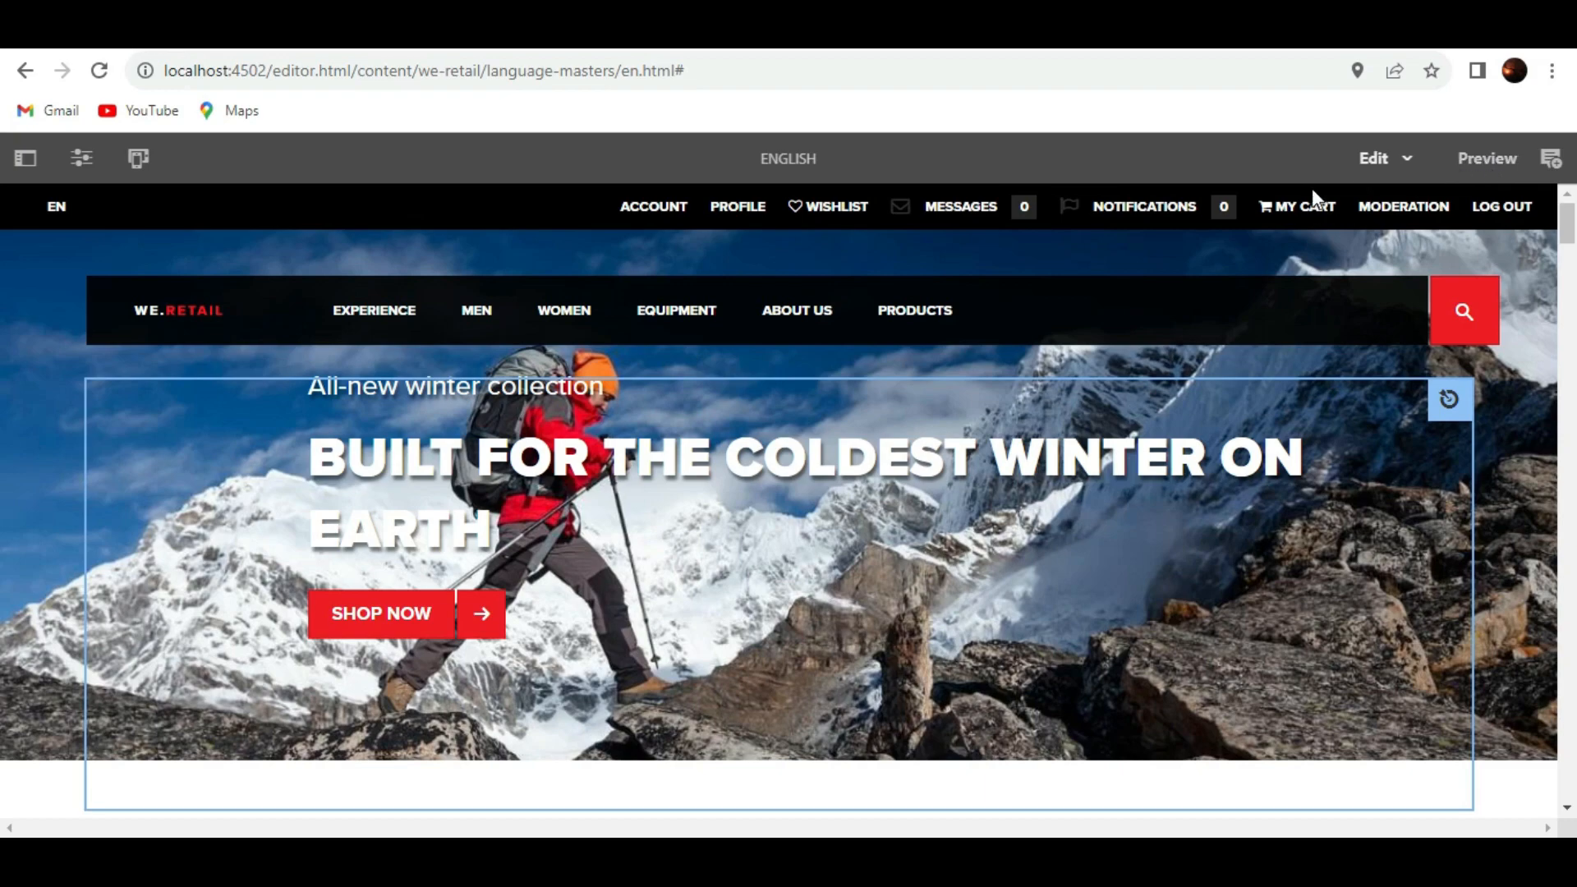
- View the page as published again, compare it with the editor, examine it past the Featured Products heading, and return to the editor
click(82, 157)
click(99, 638)
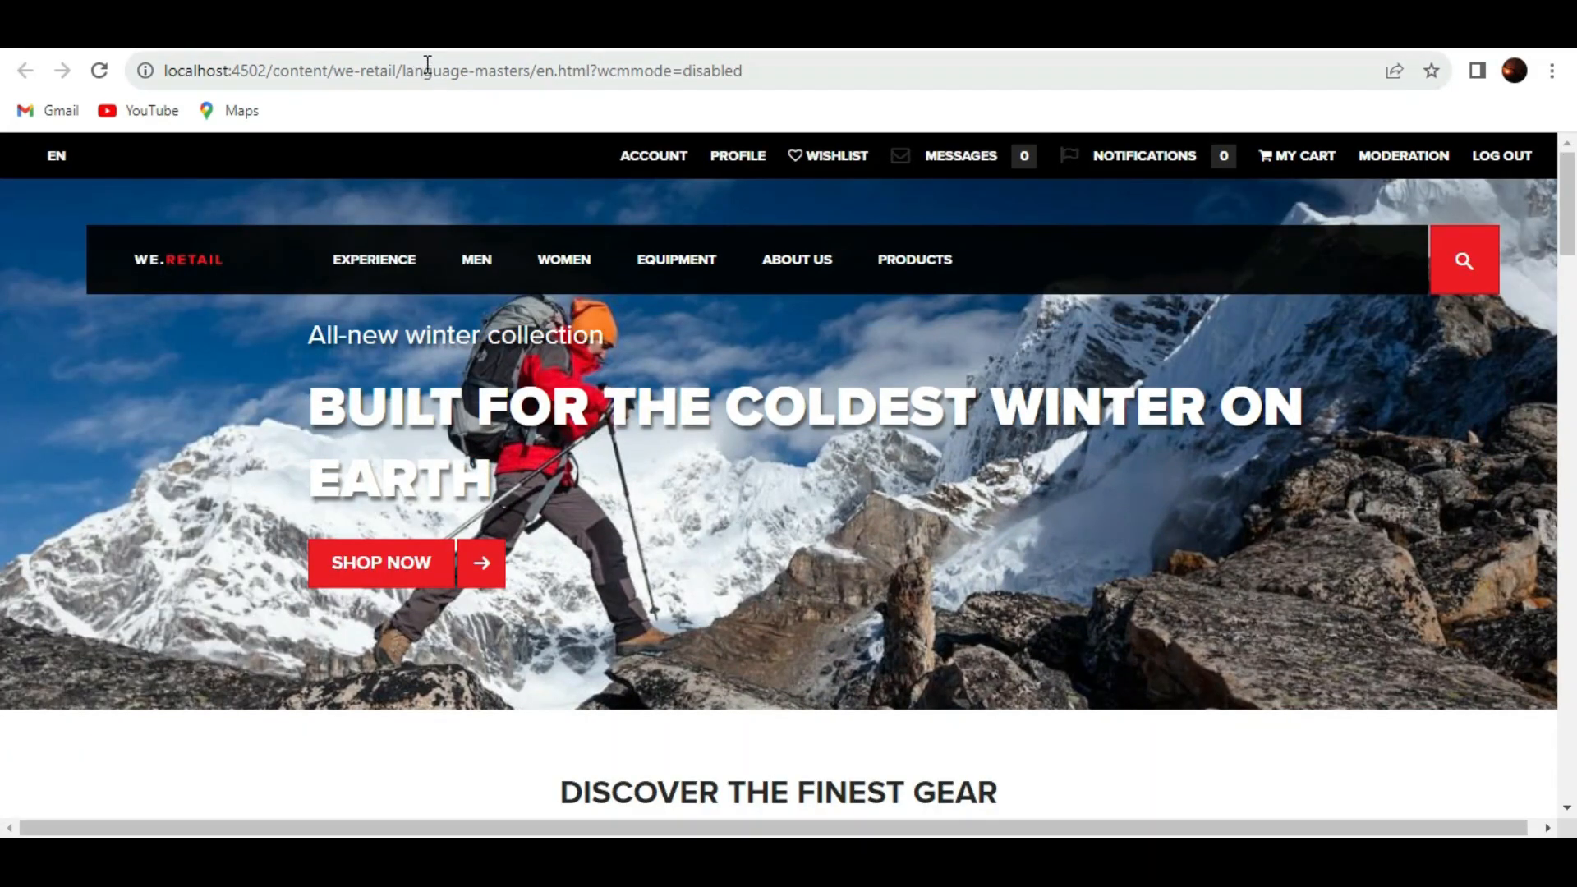
click(428, 31)
click(470, 217)
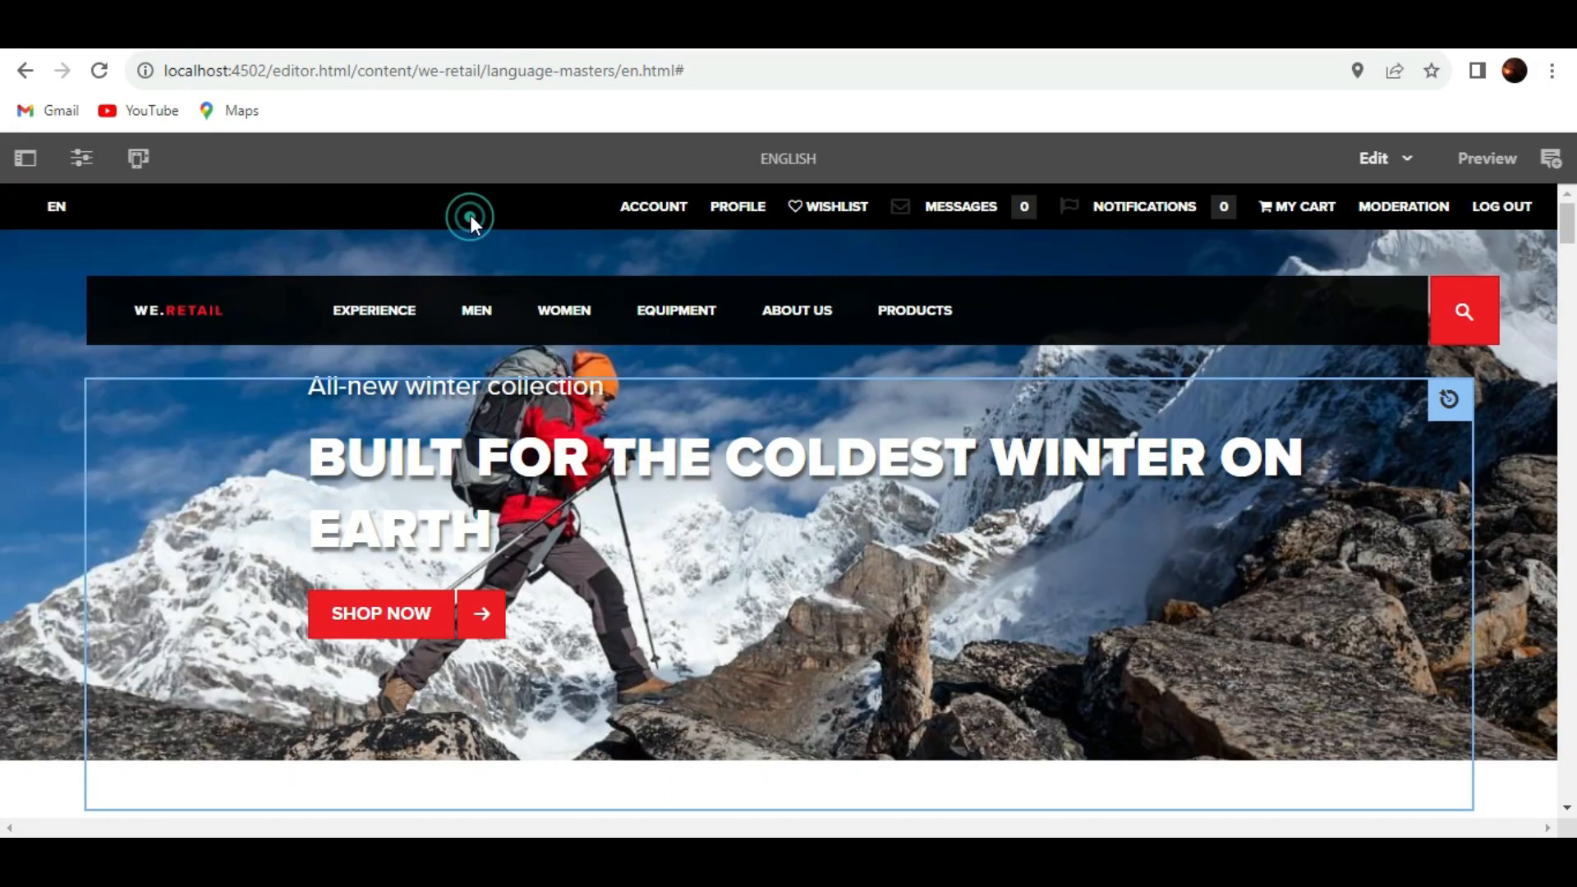
click(622, 41)
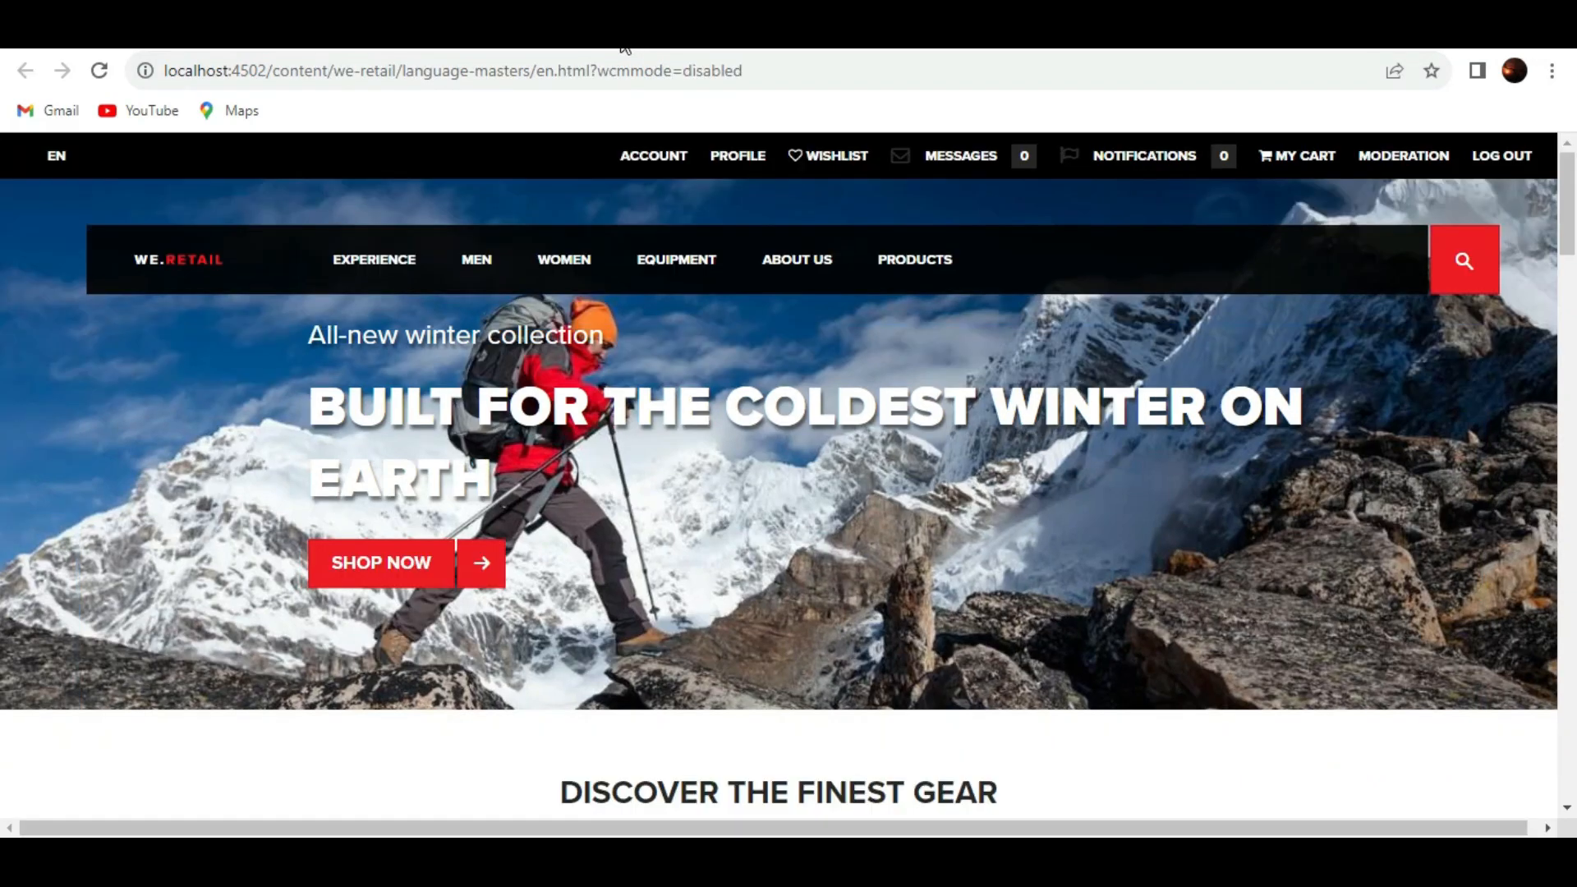
scroll(522, 531, down, 12)
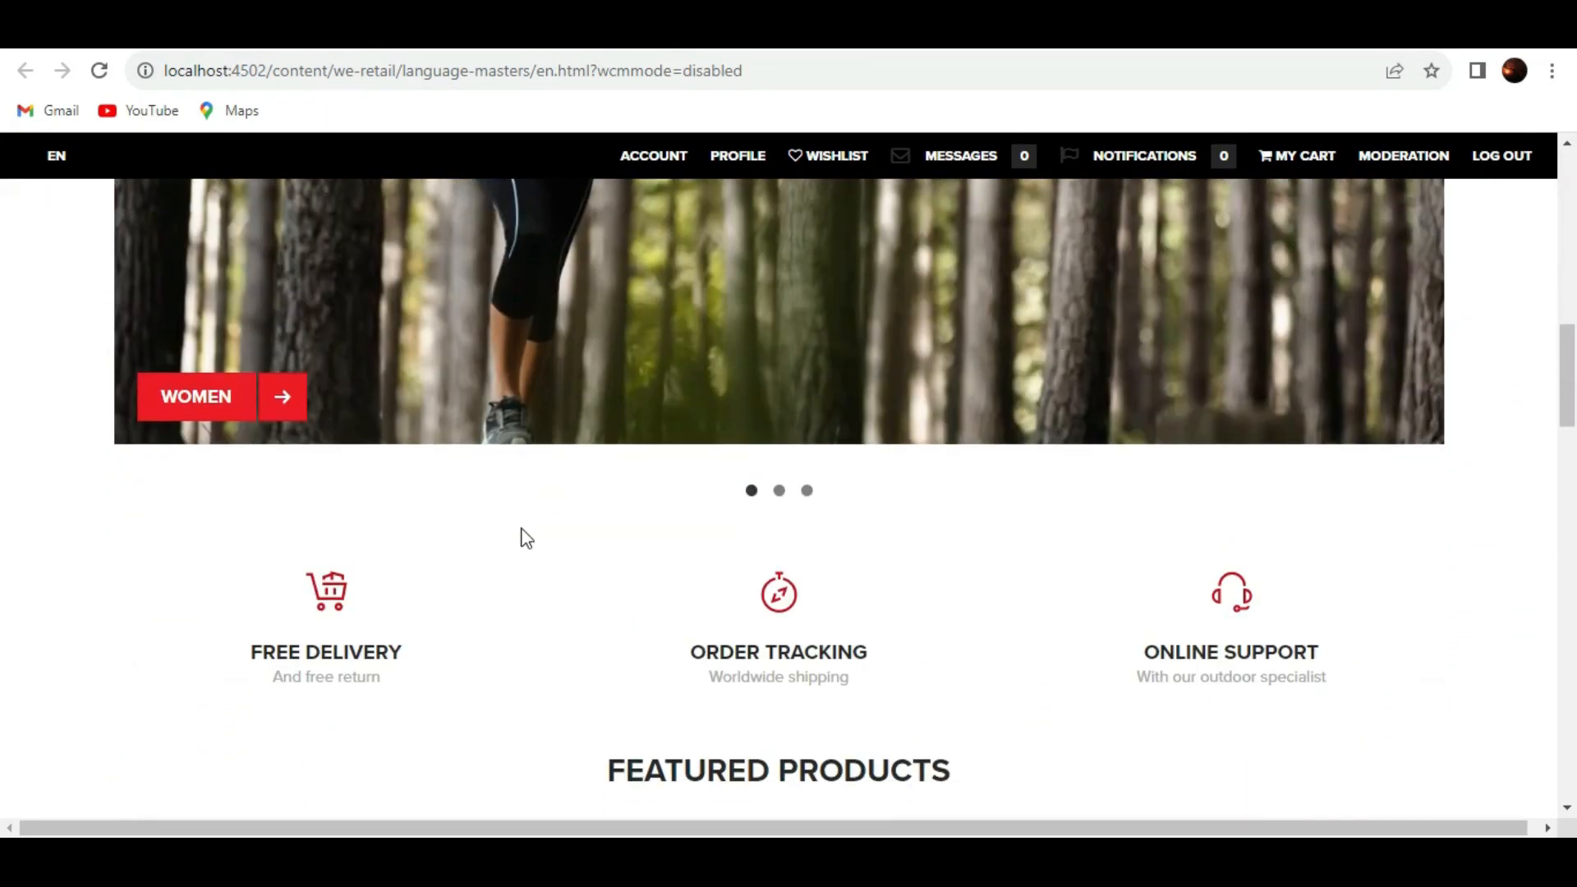
scroll(522, 531, down, 4)
click(444, 39)
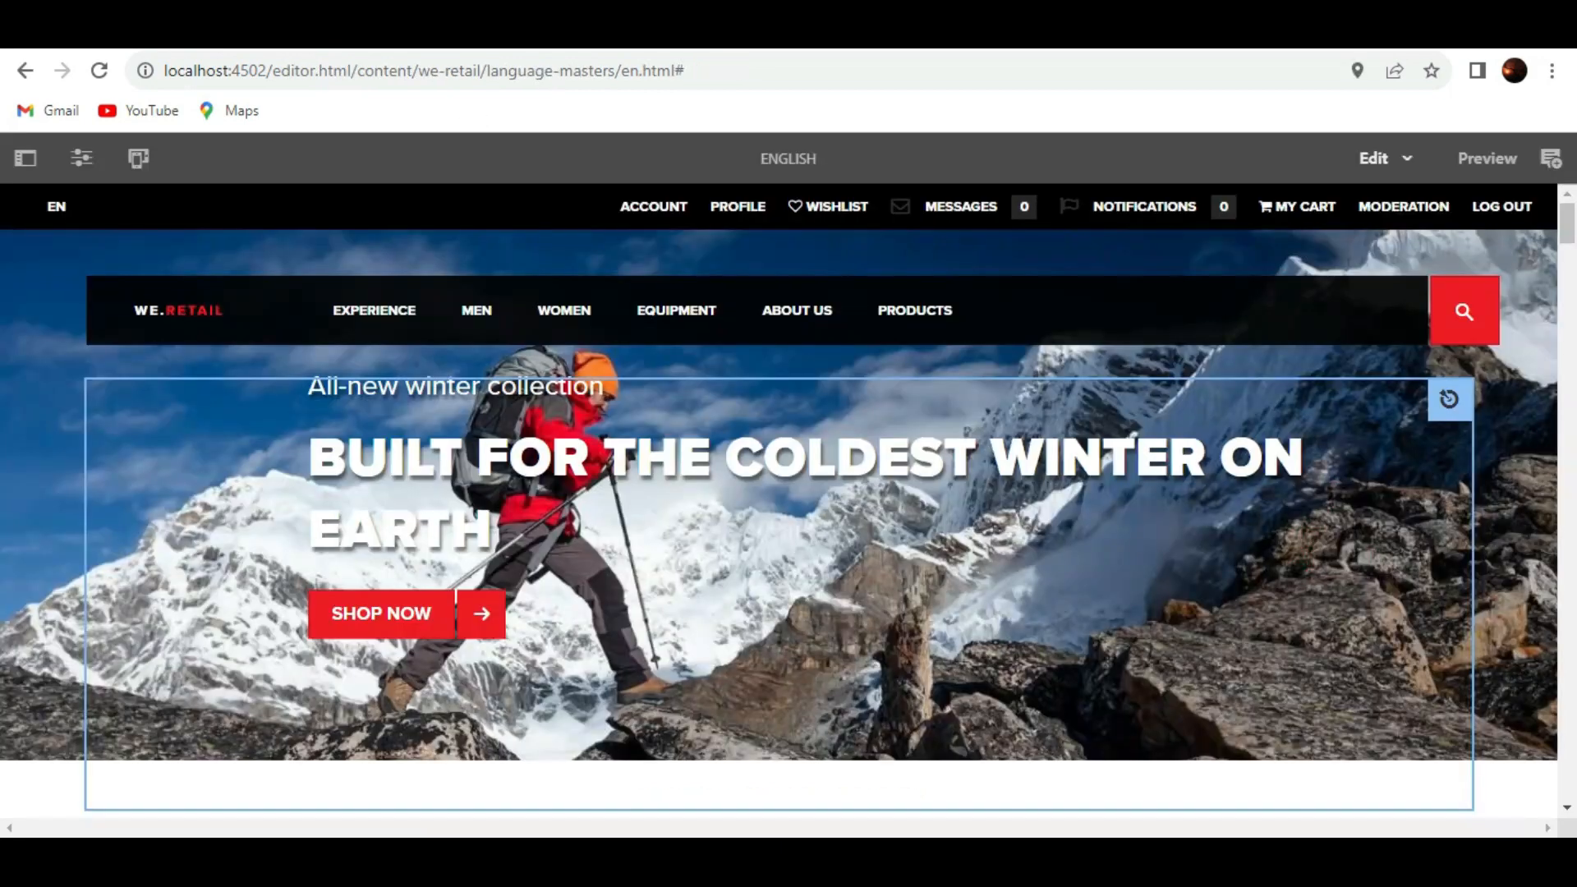
- Open the editor's side panel and browse the image assets in its Assets section
click(25, 161)
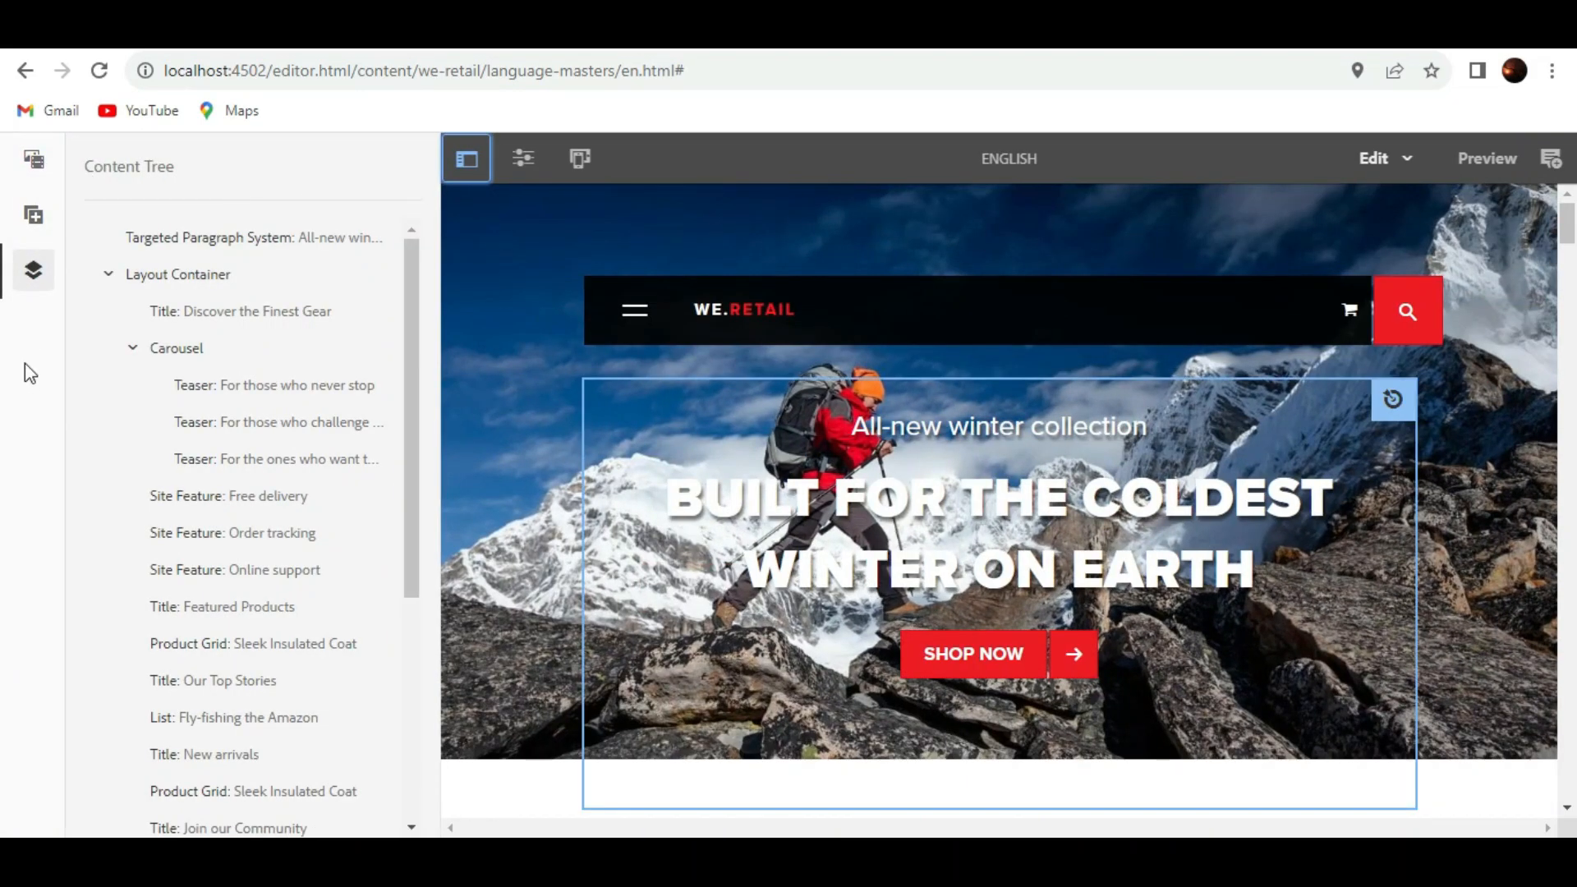
click(33, 165)
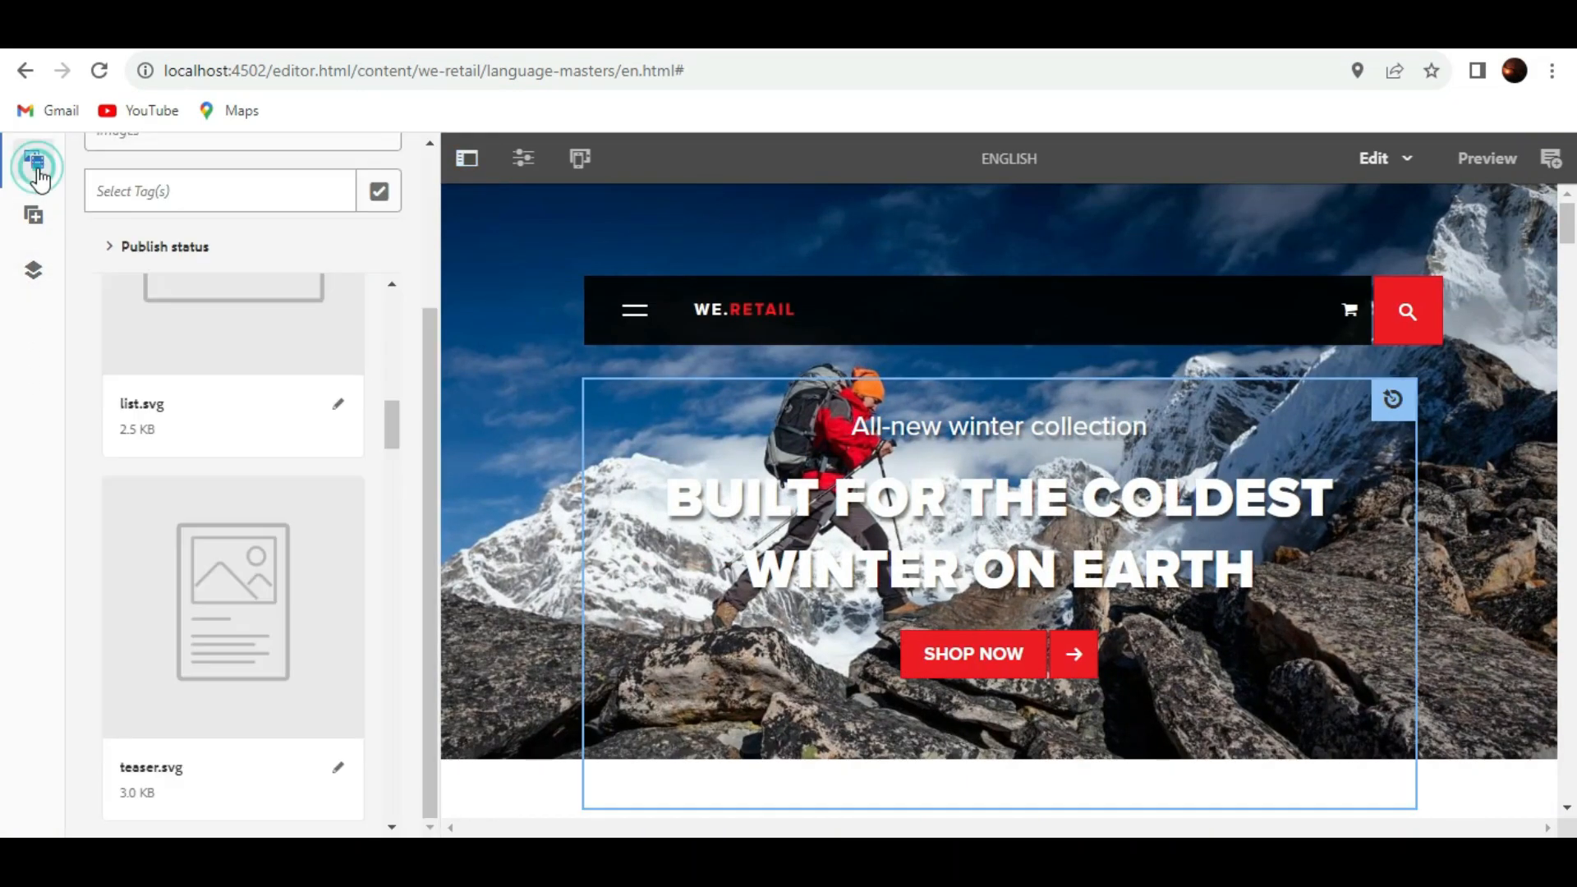
scroll(284, 361, down, 5)
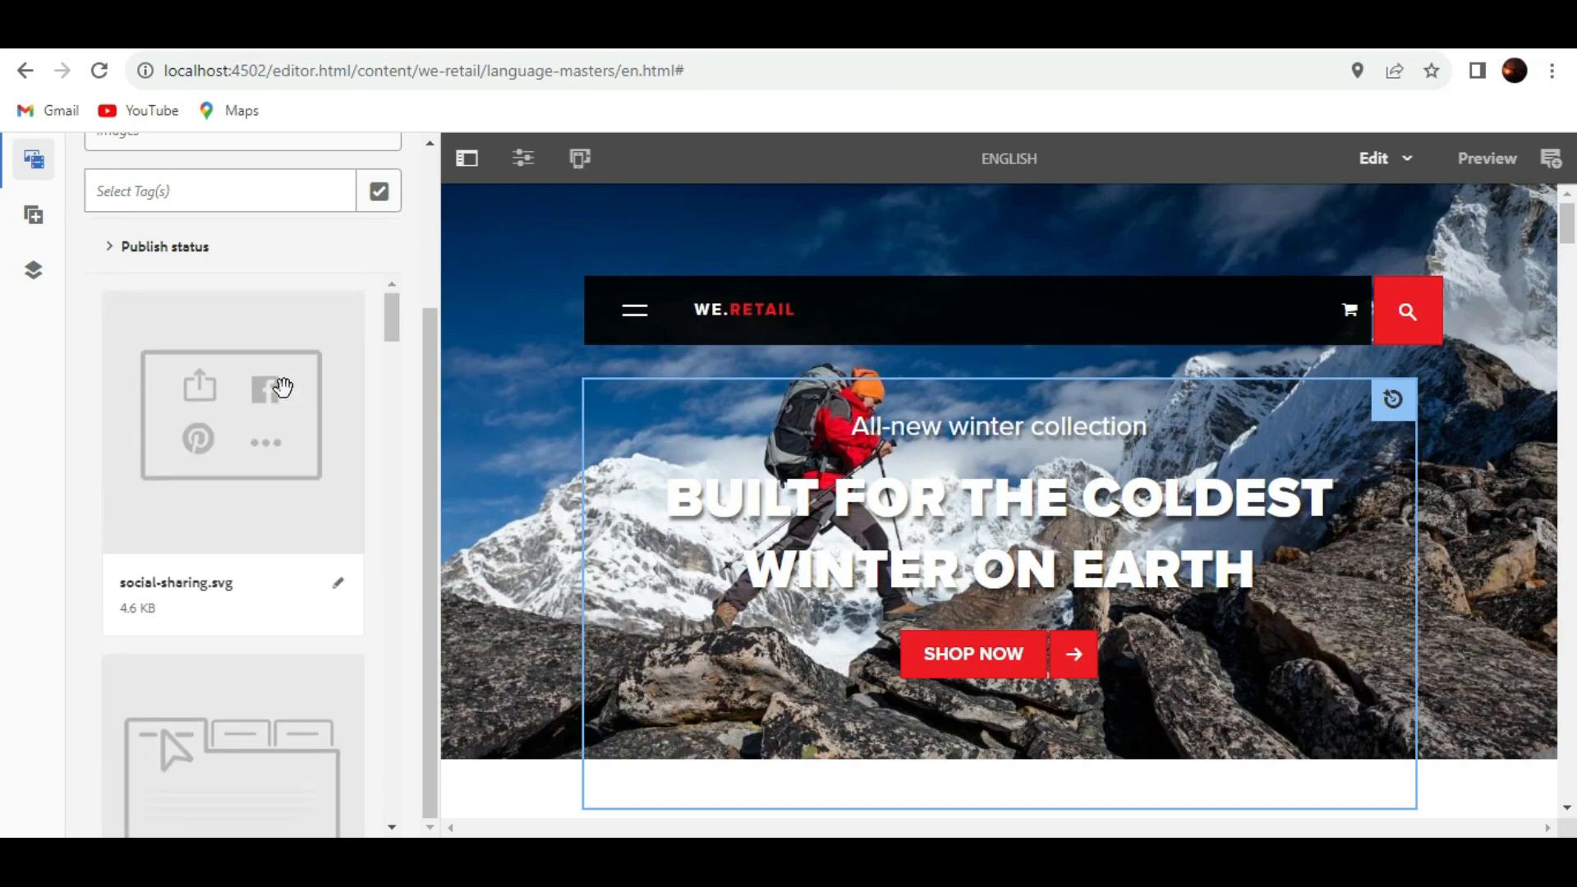
scroll(378, 243, up, 3)
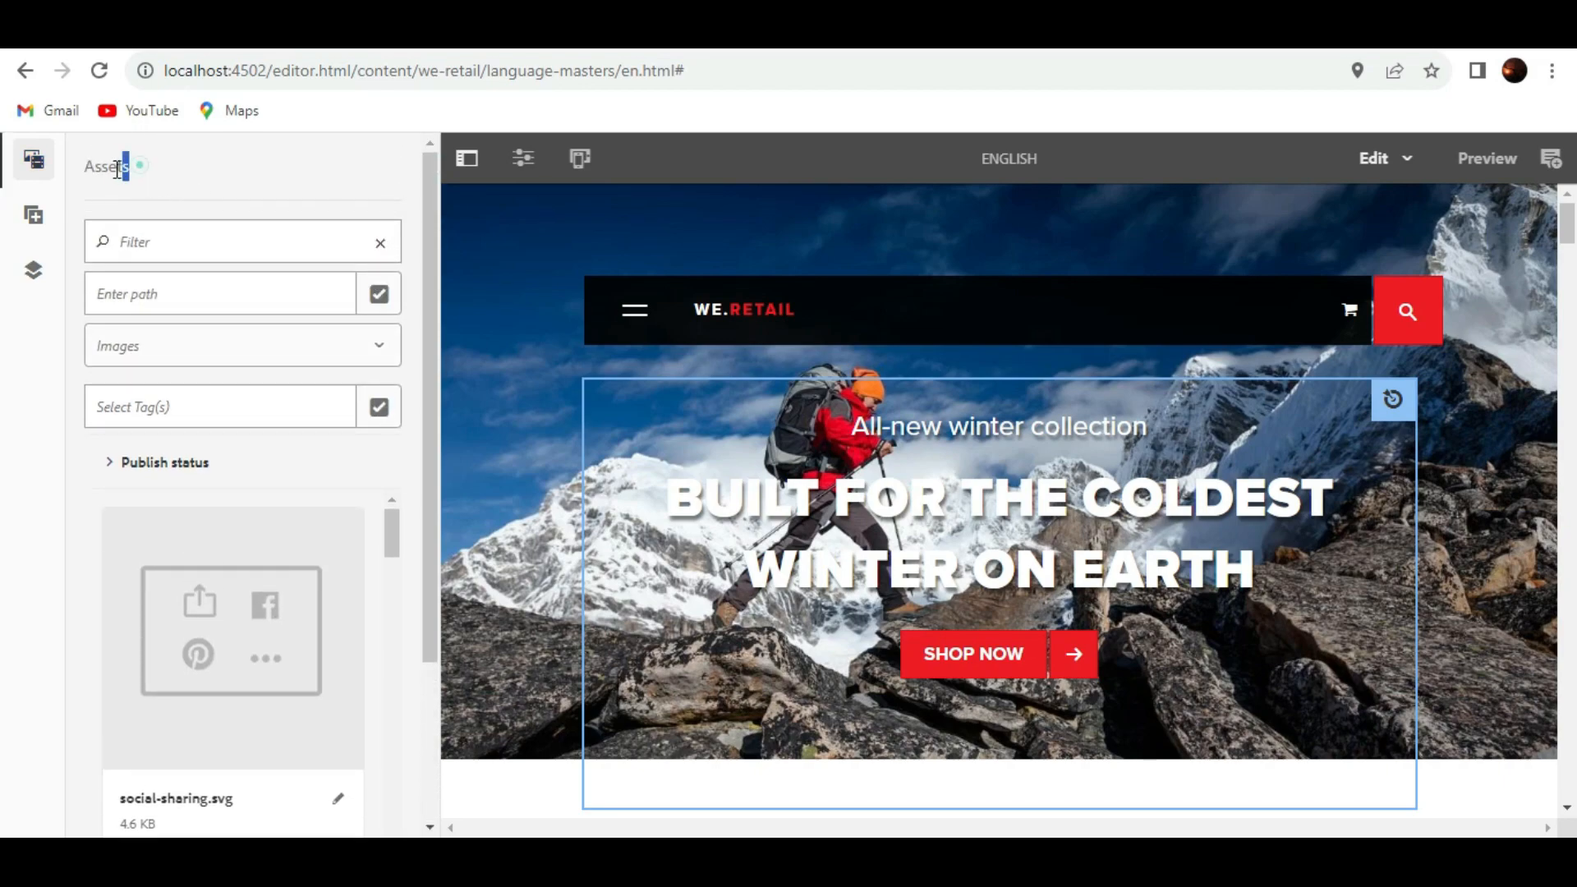
double_click(123, 164)
click(32, 167)
scroll(189, 573, down, 10)
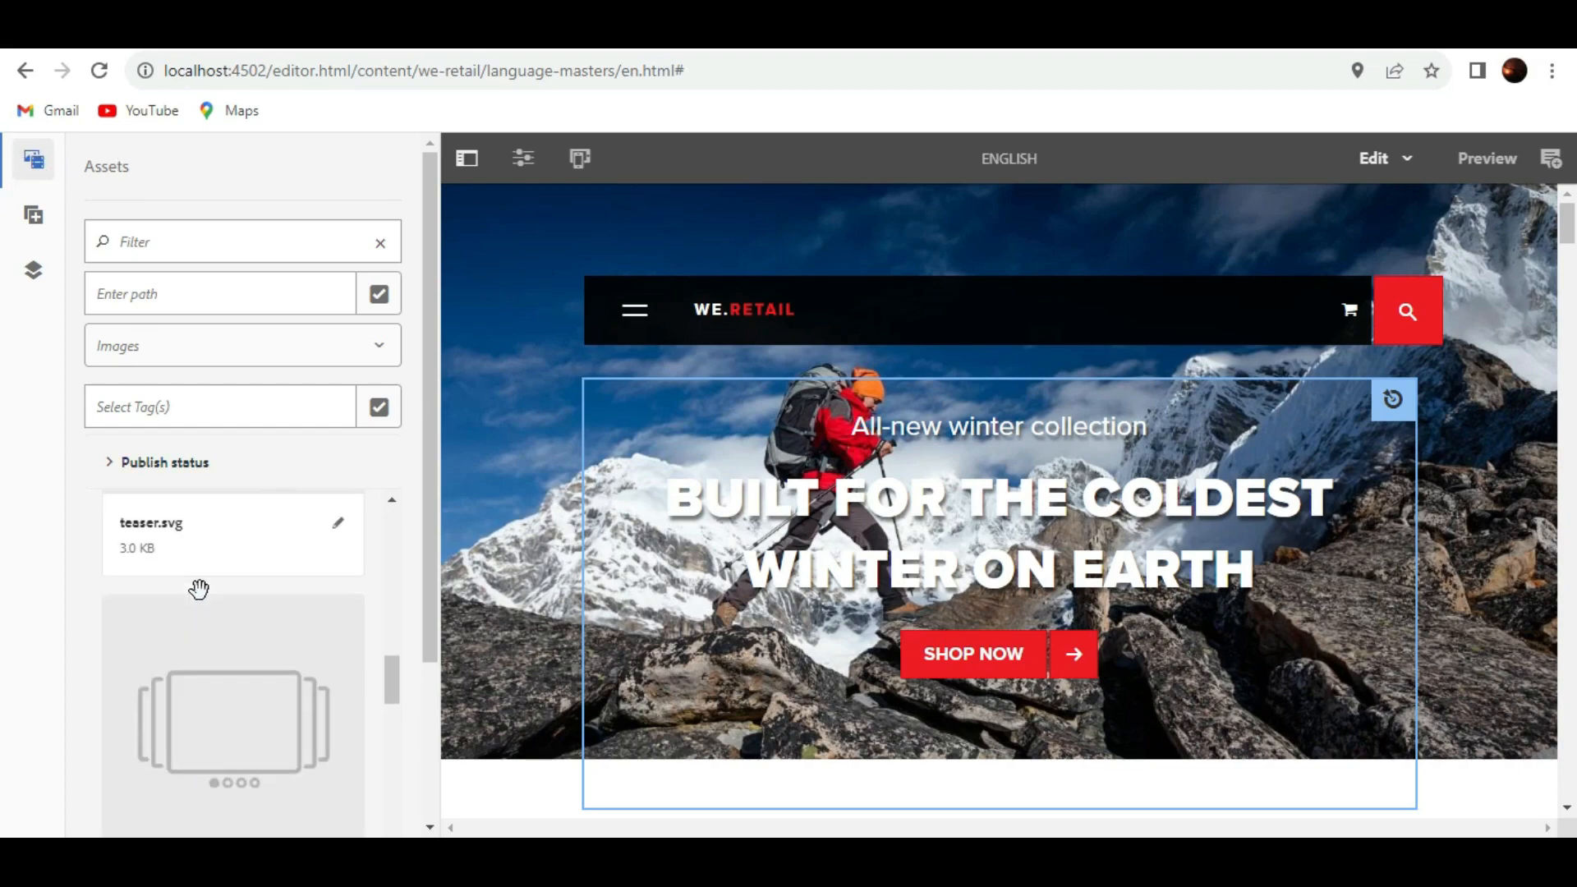
- Inspect the asset tag, asset type and path filters
click(148, 398)
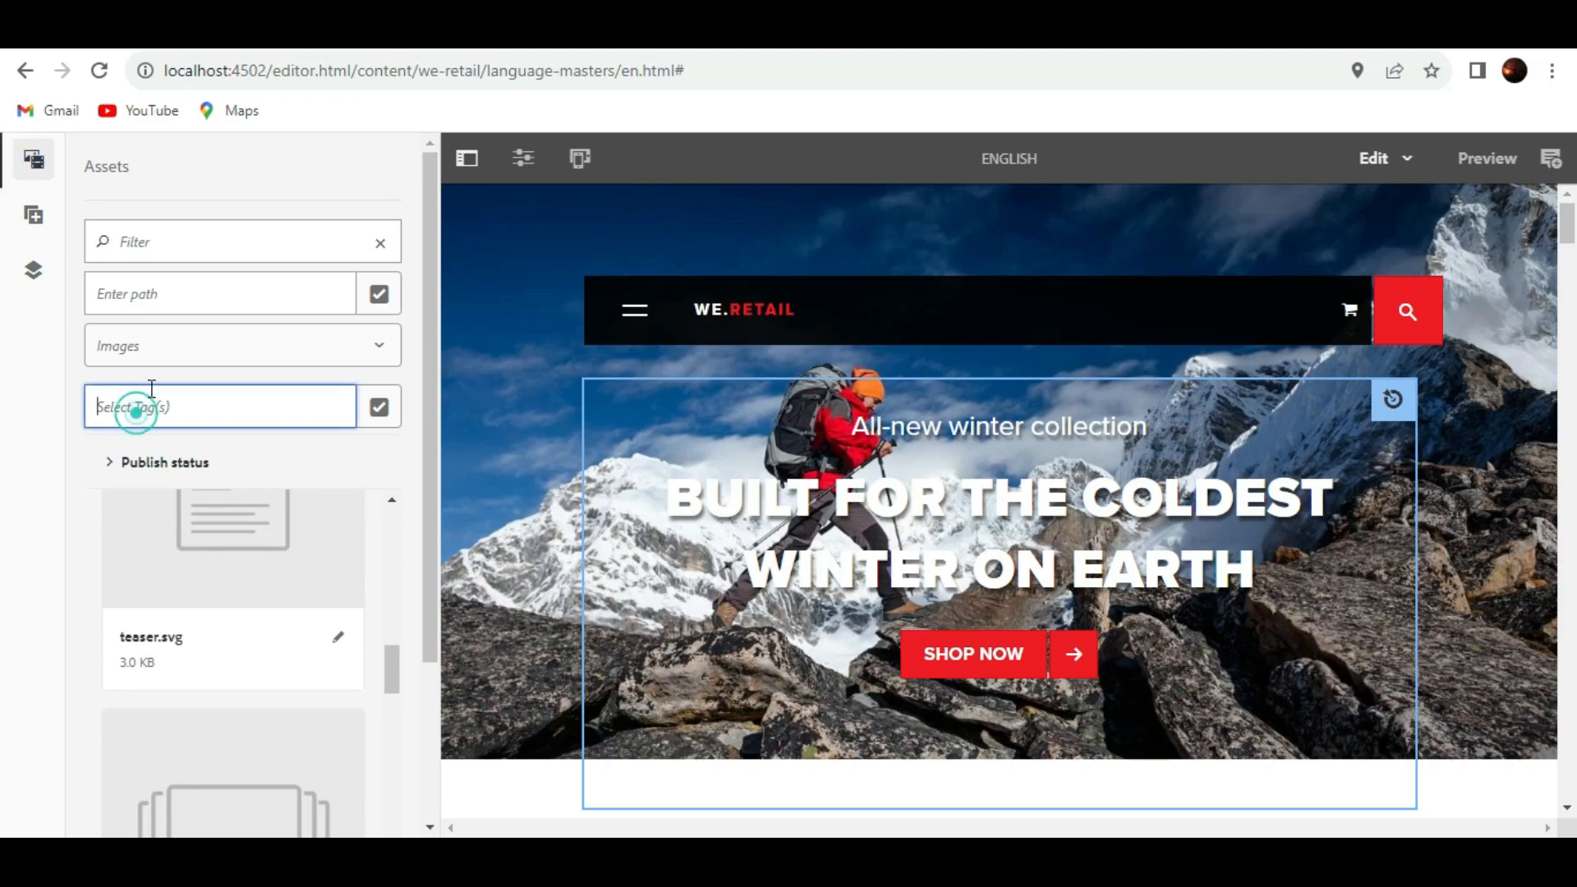
click(156, 356)
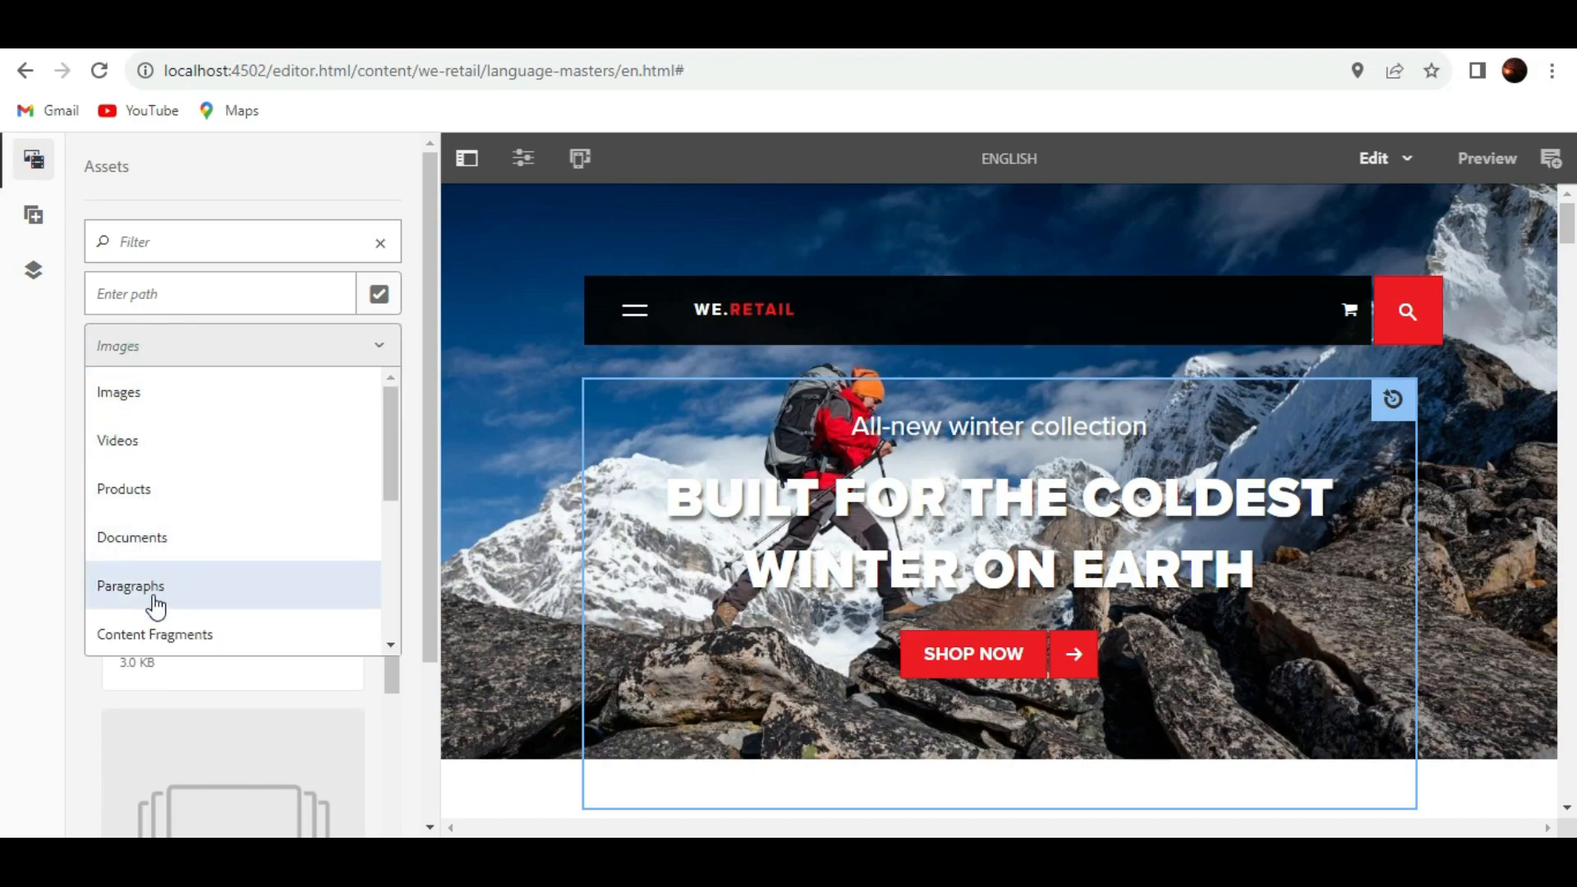
click(193, 294)
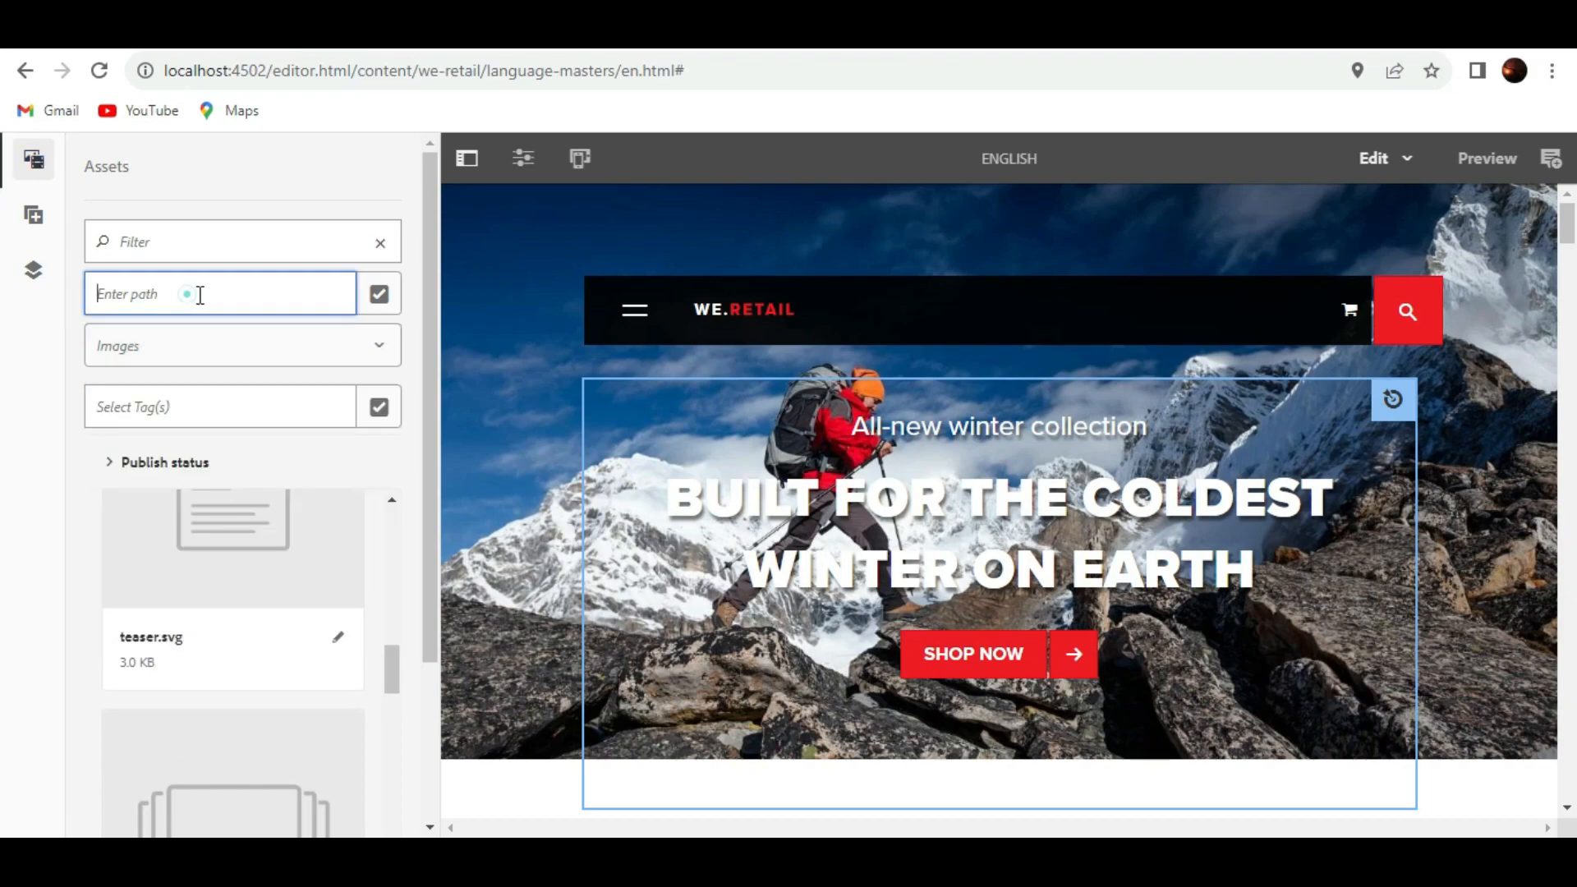
click(187, 406)
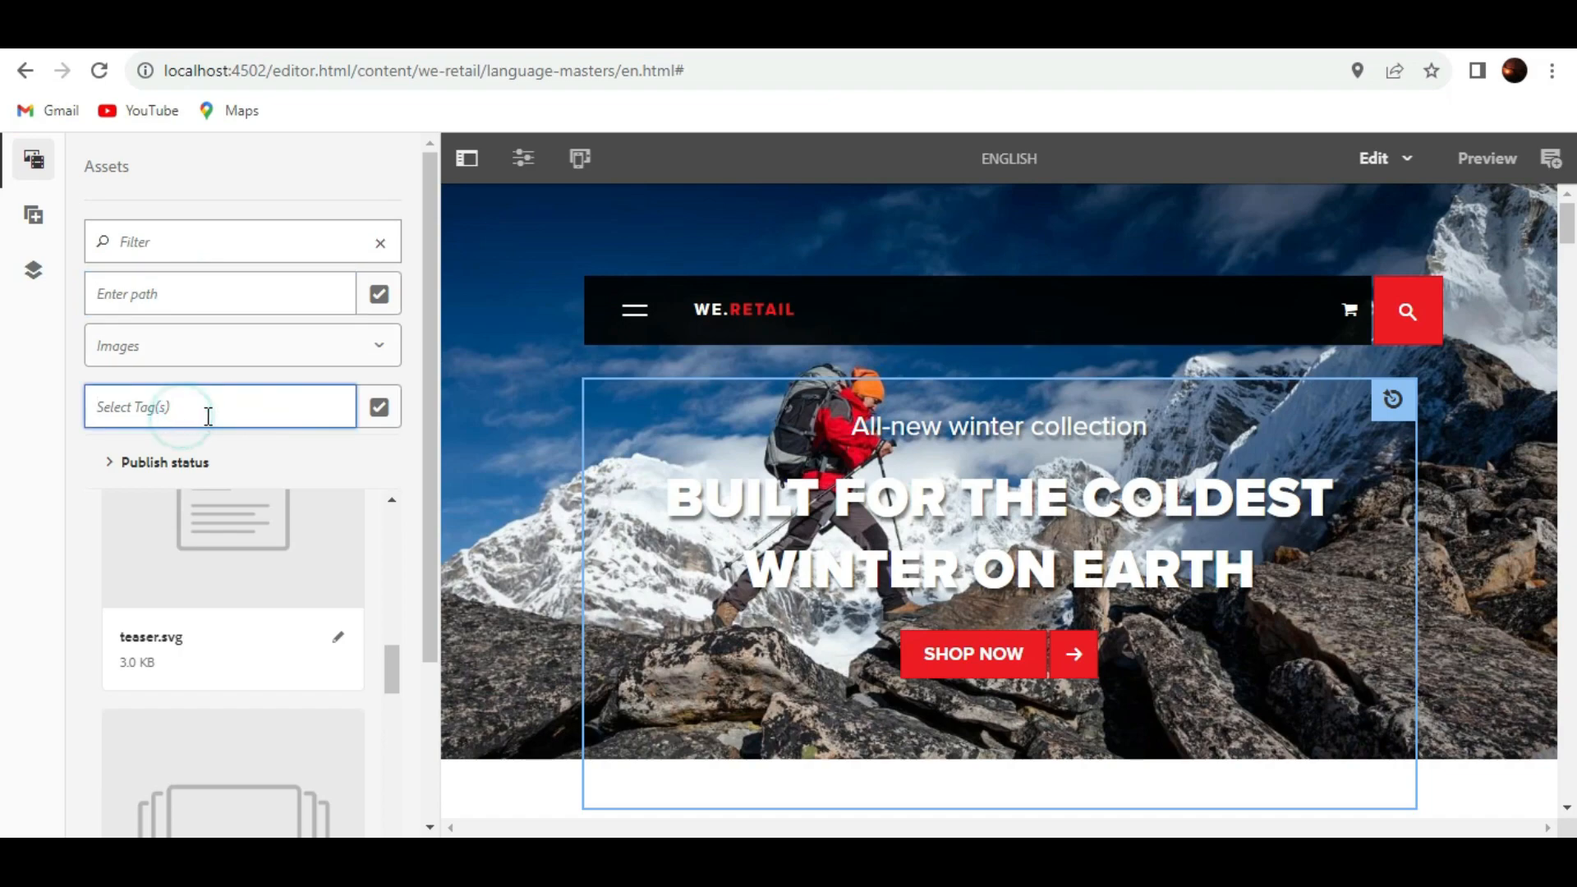
- Search the image assets for banner and inspect the Publish status filter
click(176, 240)
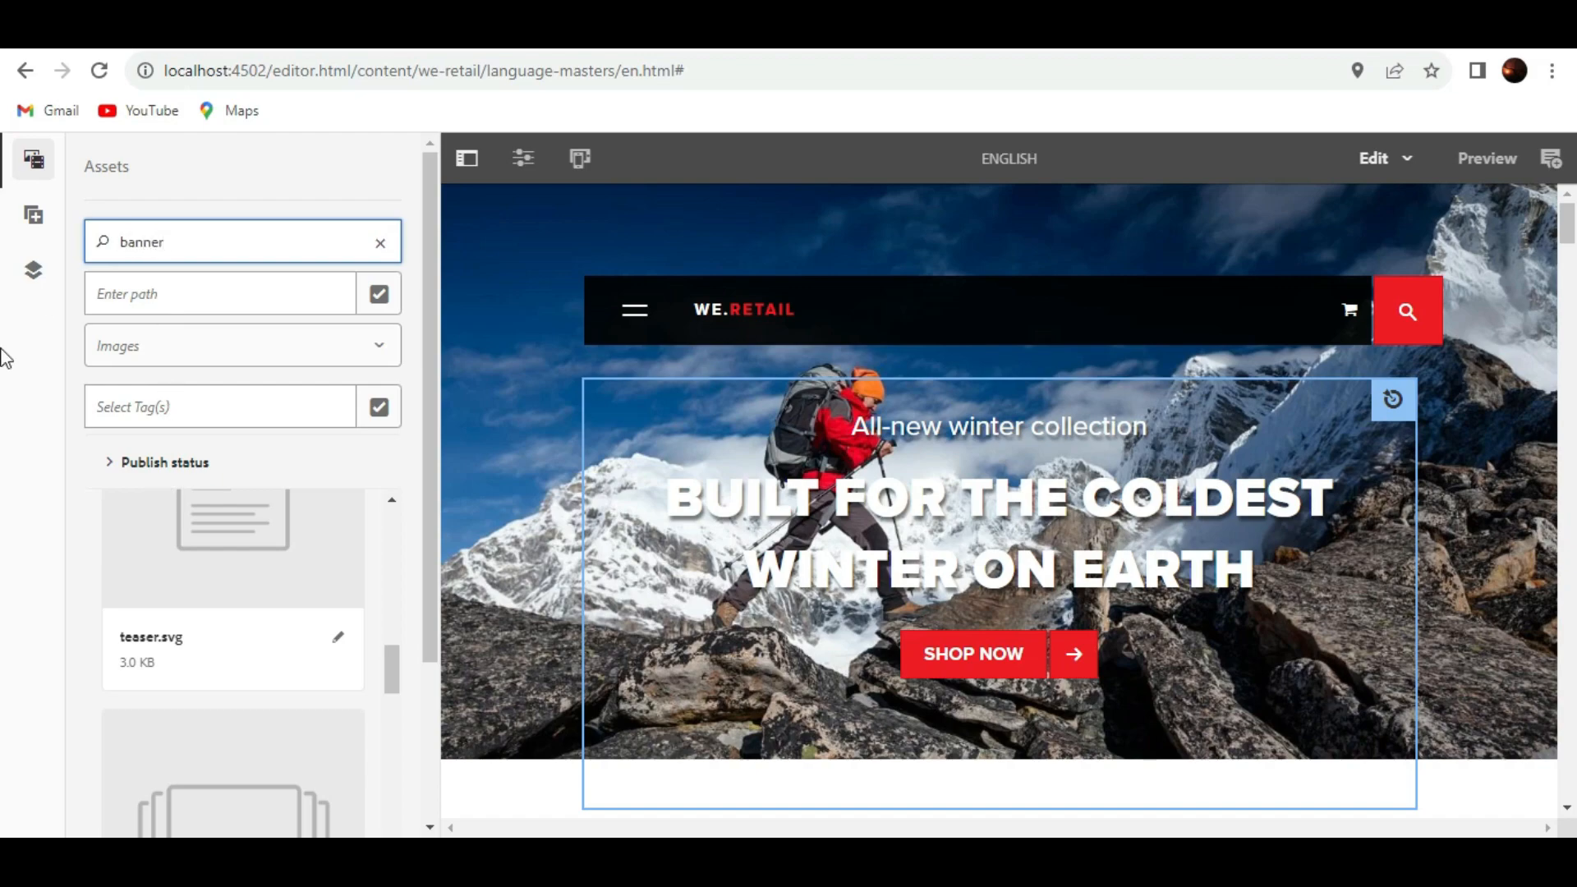
key(Return)
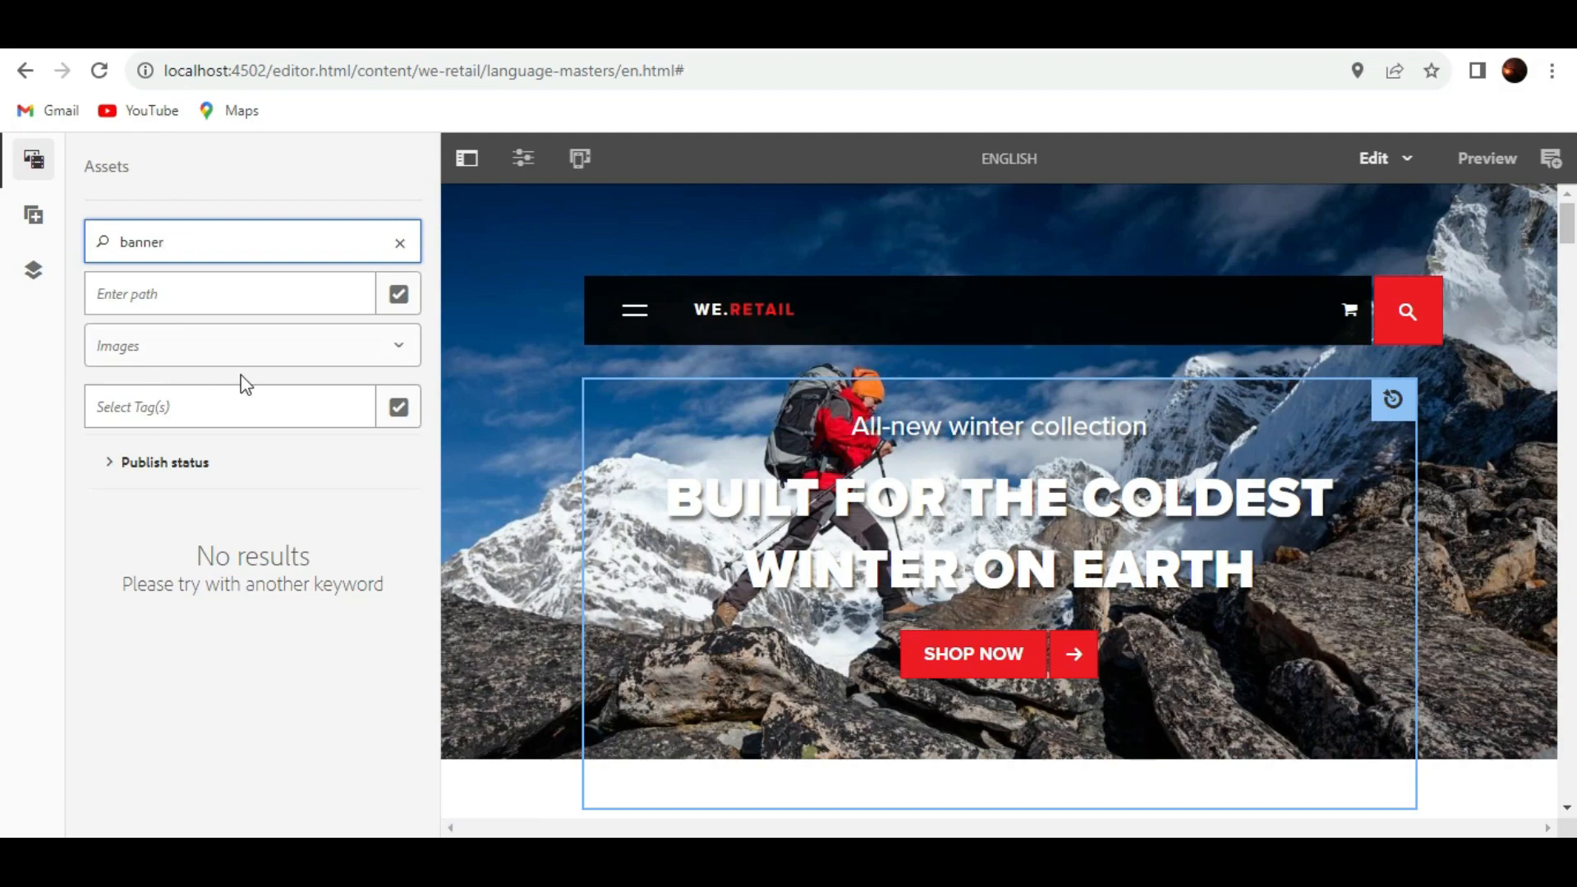
click(110, 471)
click(111, 473)
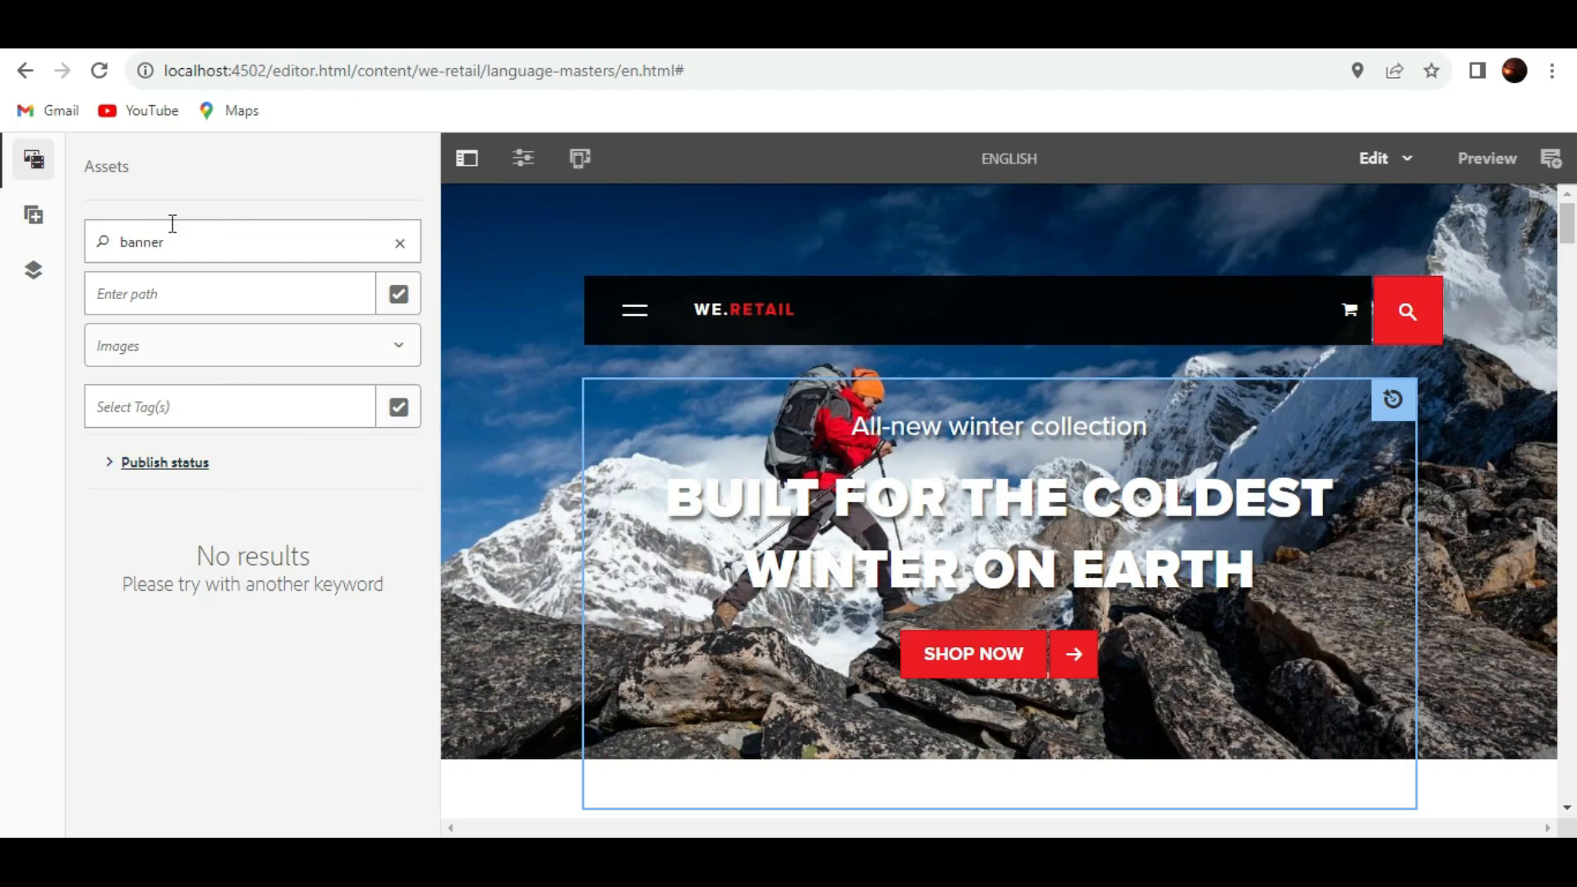
- Clear the banner search, browse the image assets, and search them for sharing
double_click(141, 243)
click(398, 243)
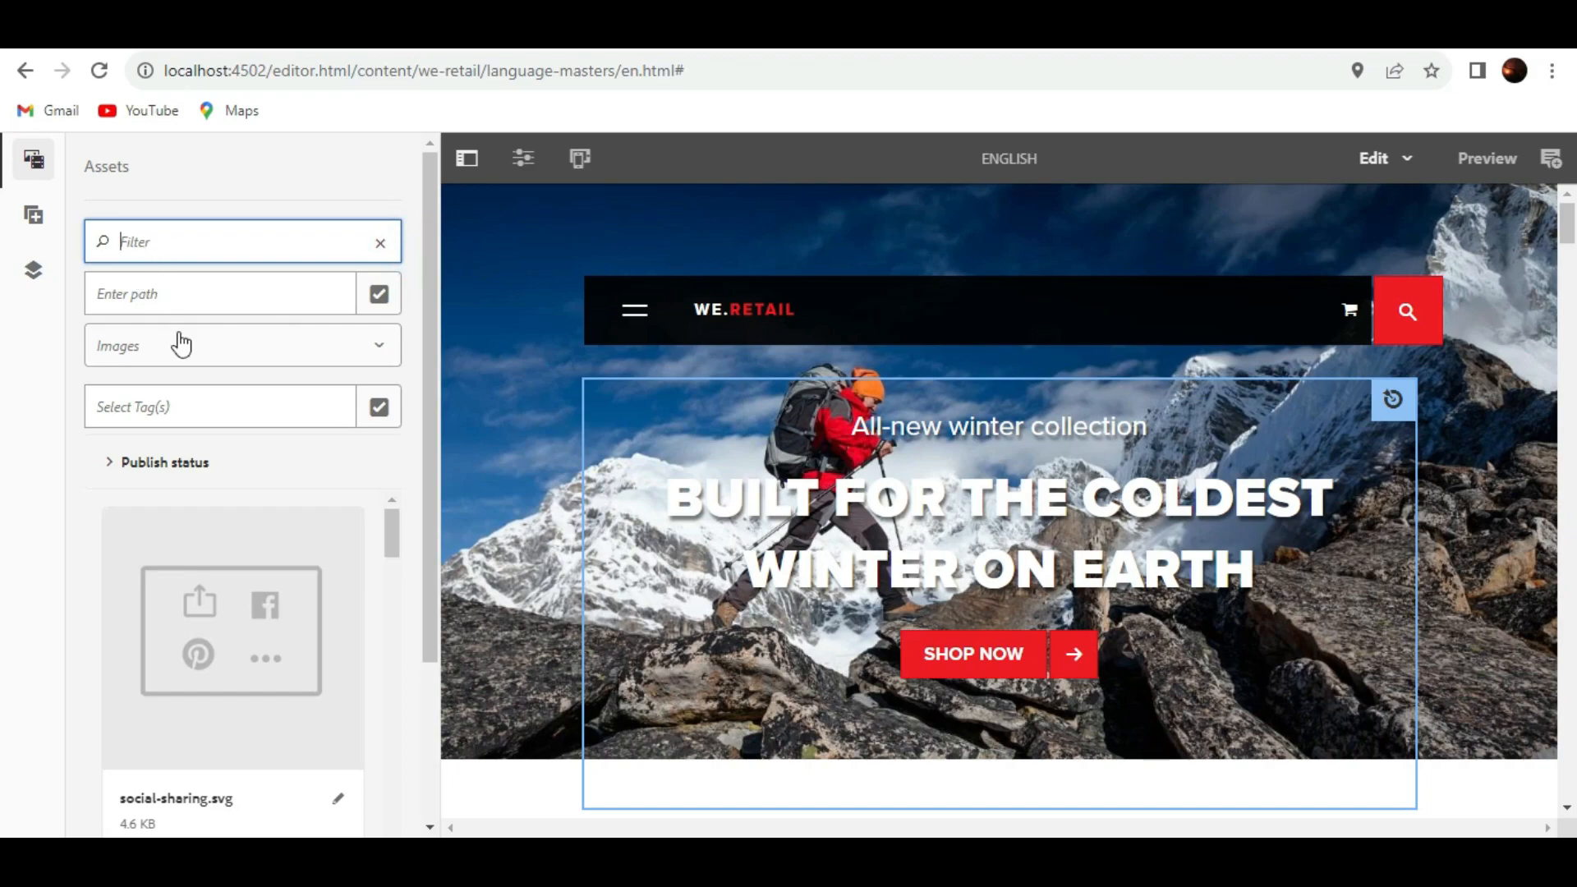
scroll(170, 727, down, 2)
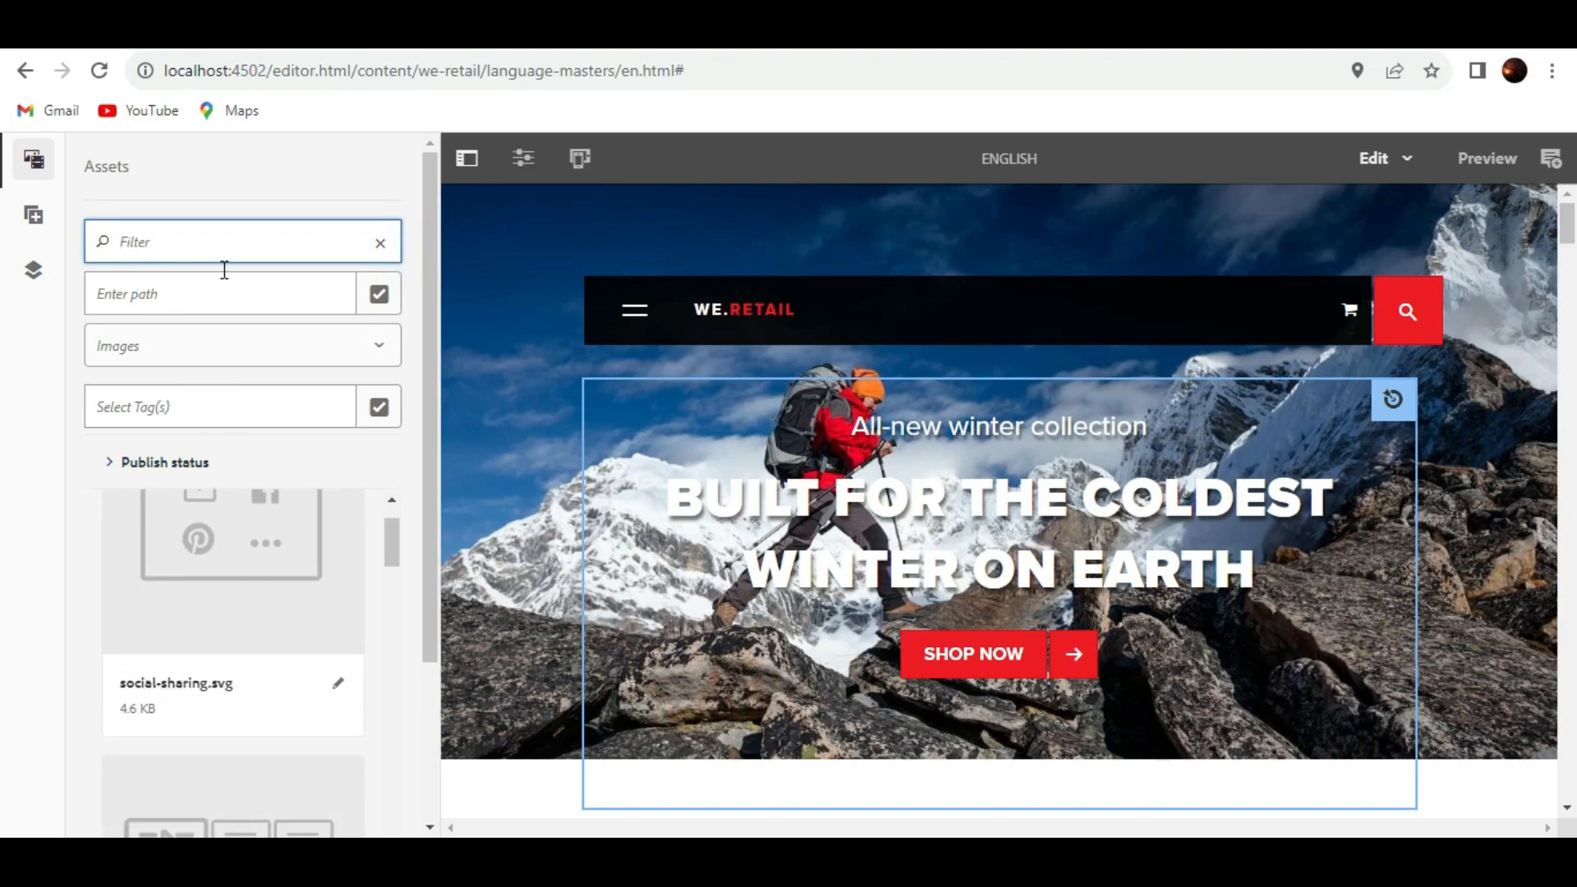
click(227, 245)
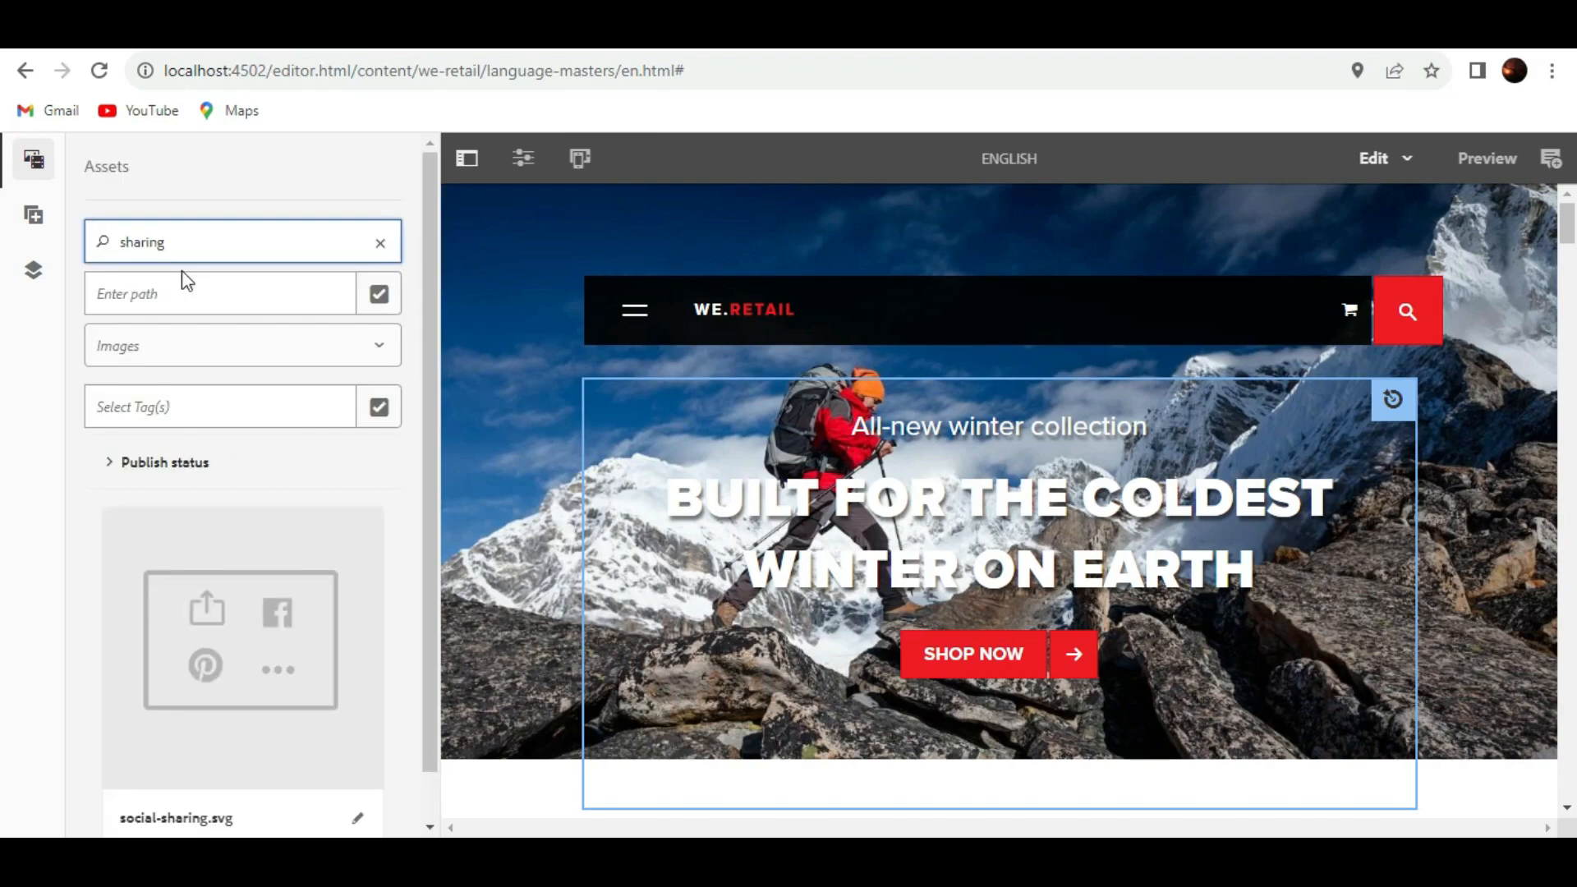
- Clear the sharing search from the image assets and show the side panel's Components section
scroll(310, 722, down, 2)
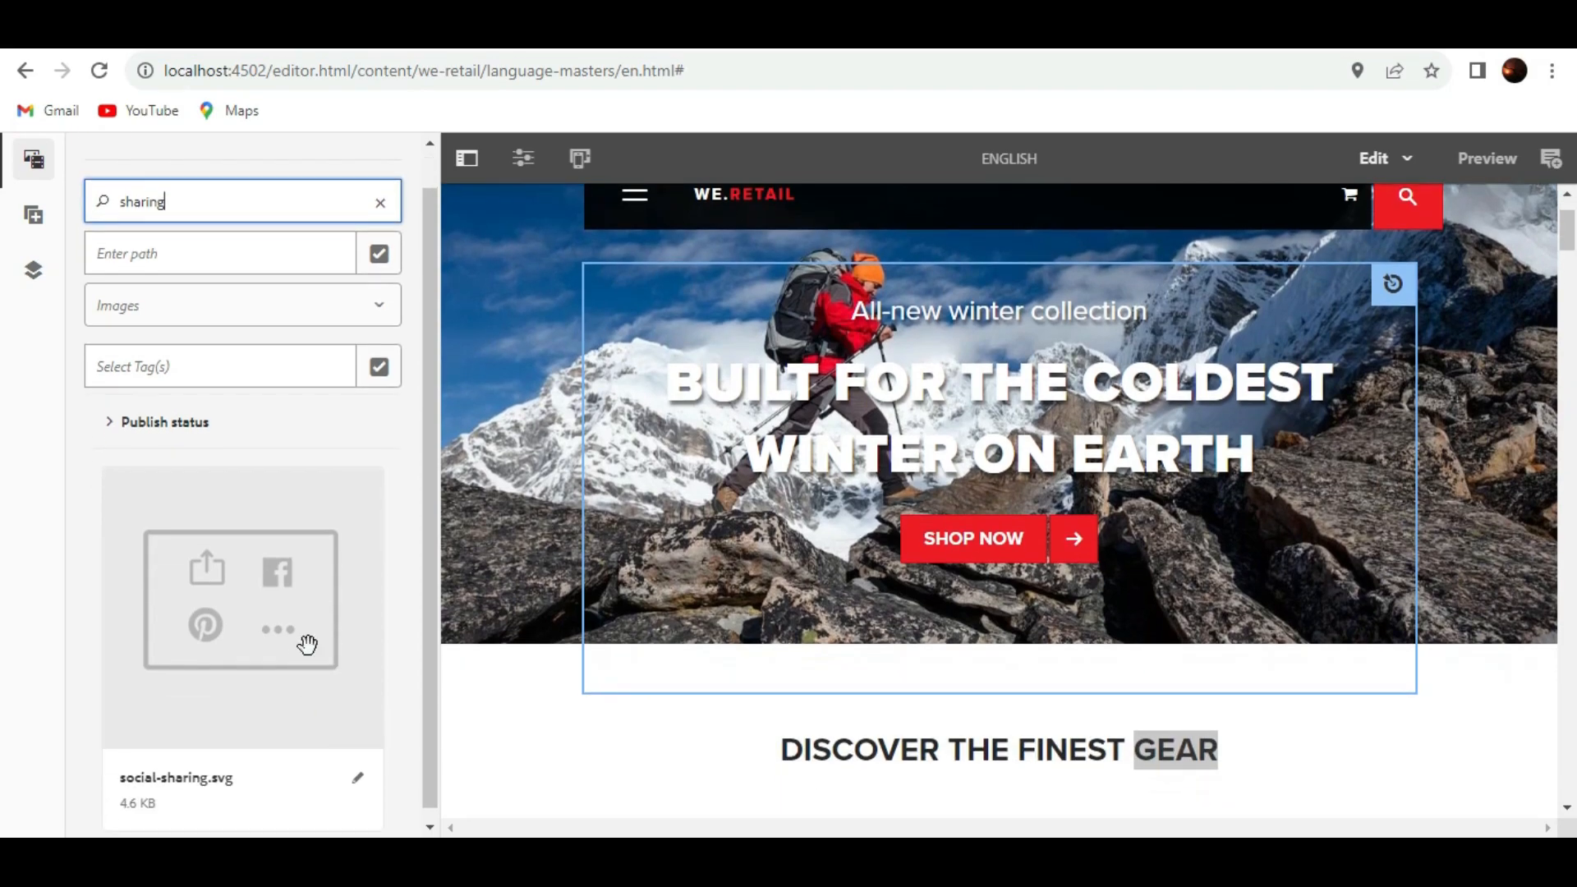
click(379, 191)
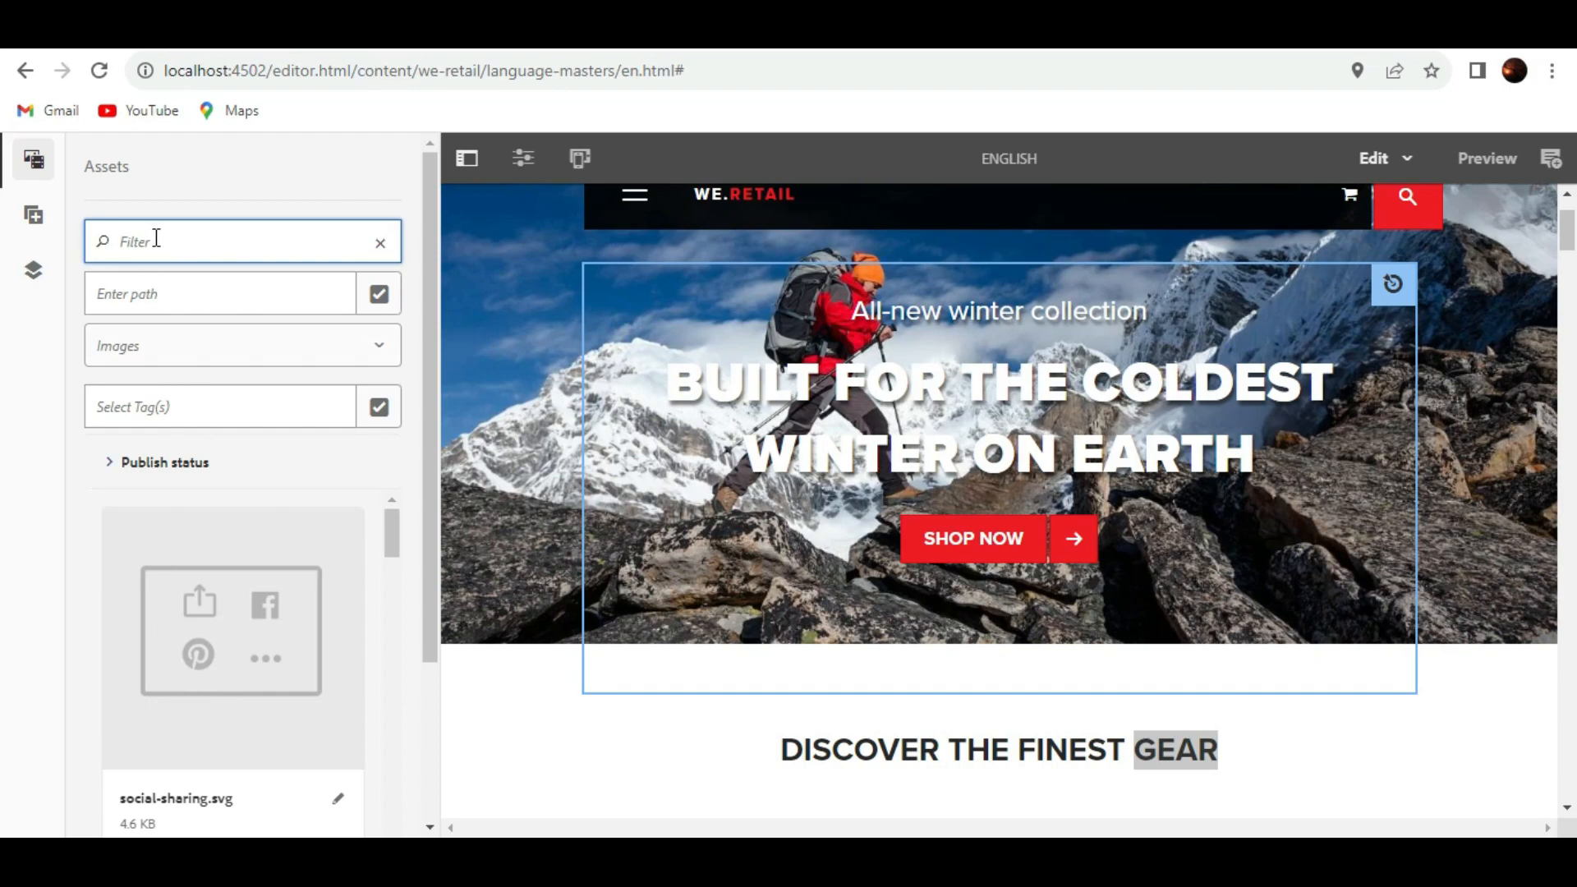
click(33, 221)
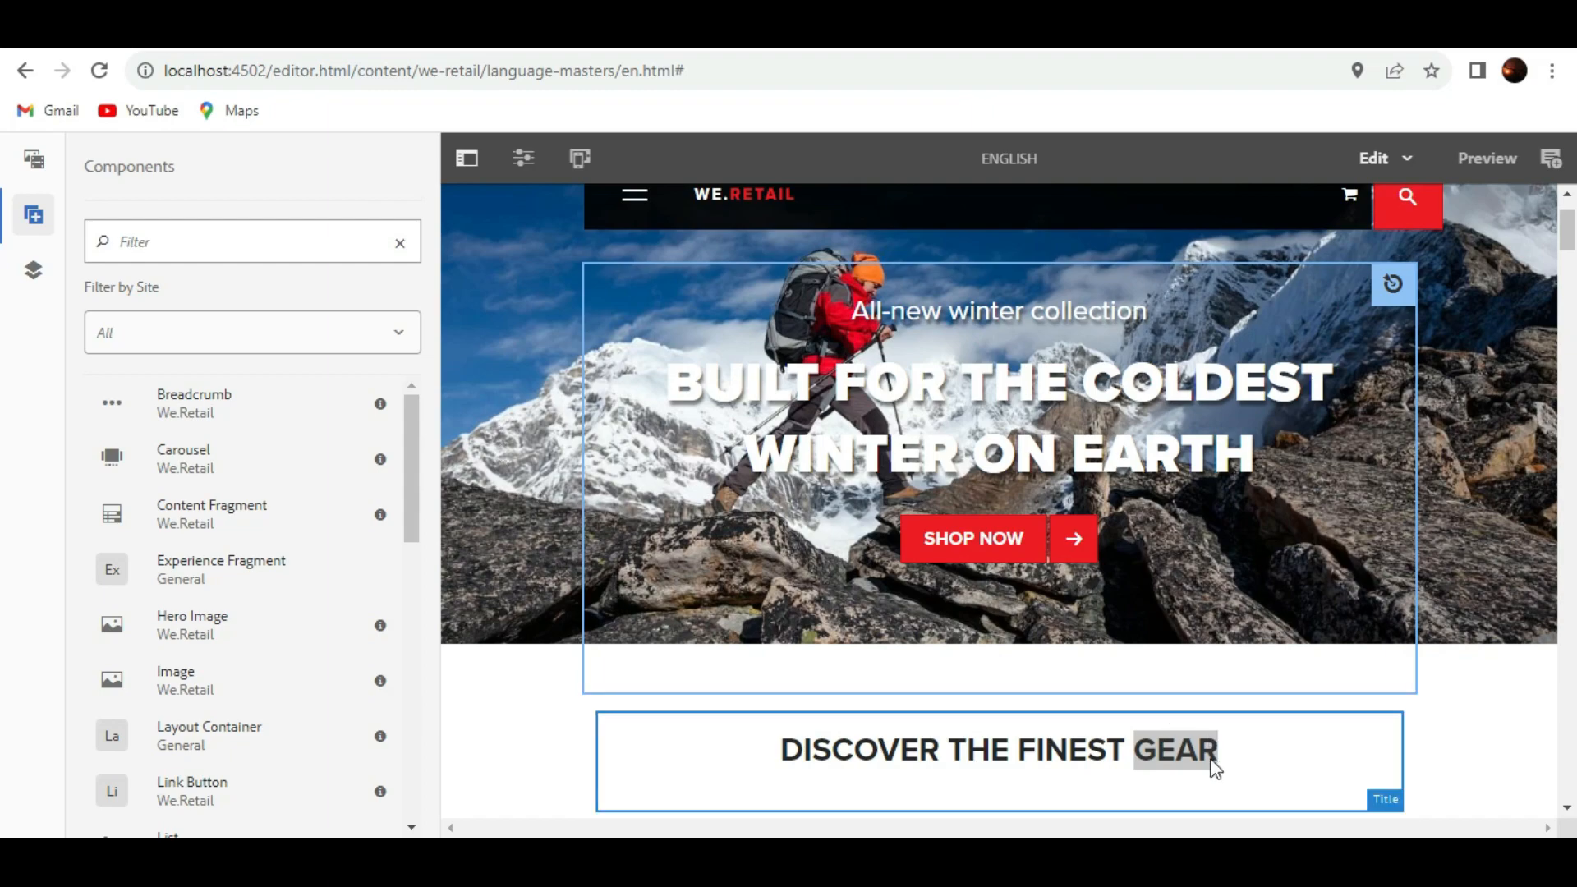
- Select the Discover the Finest Gear title and examine the title, teaser and hero components that make up the page
click(1478, 742)
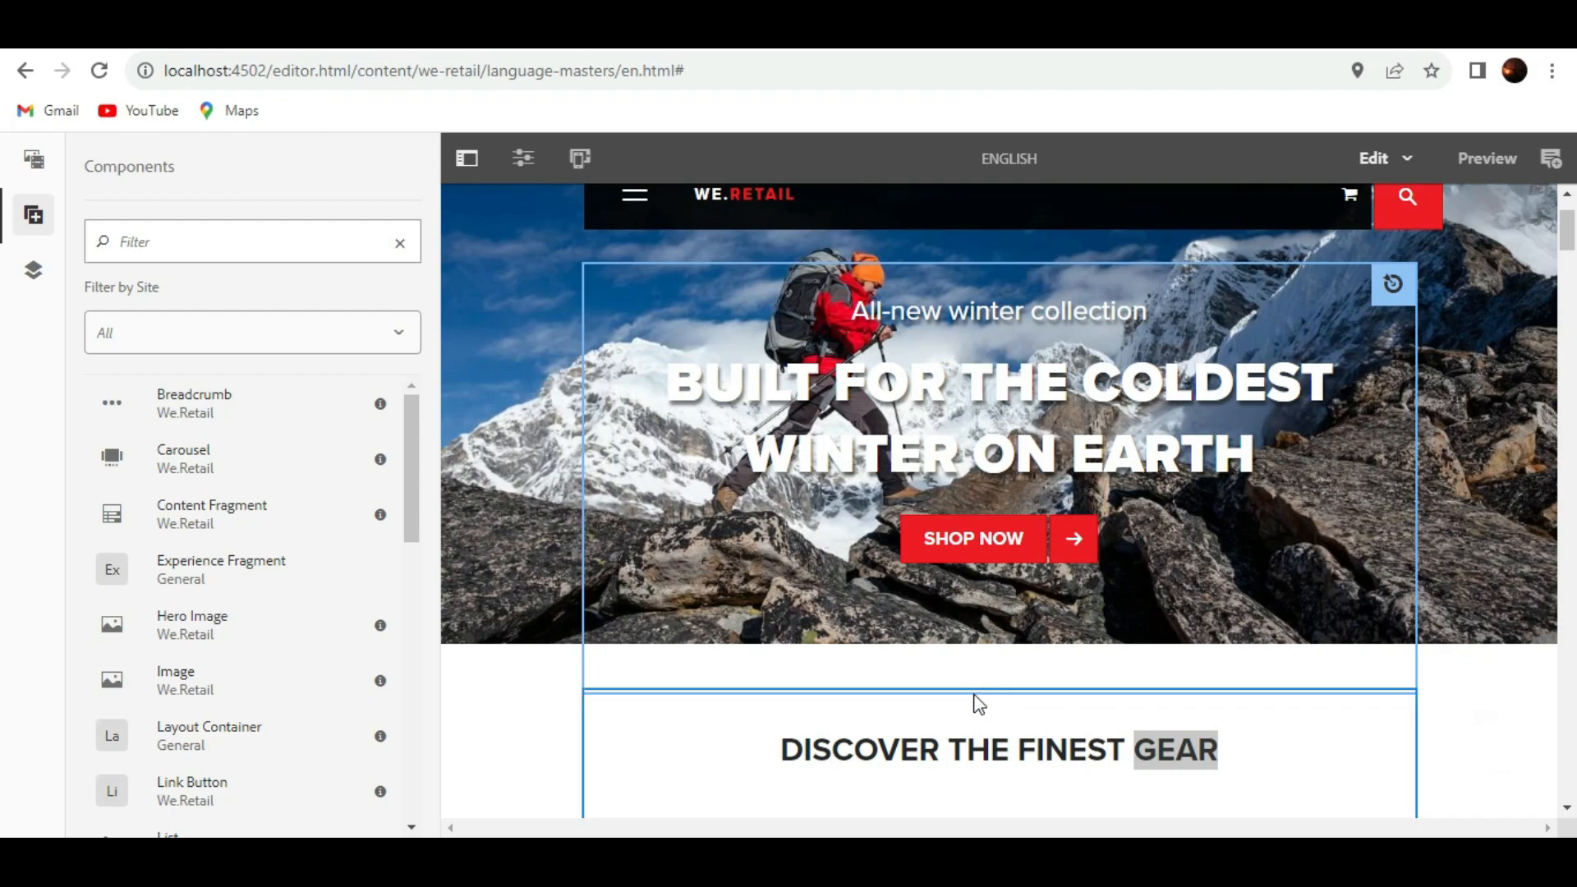
scroll(862, 631, down, 3)
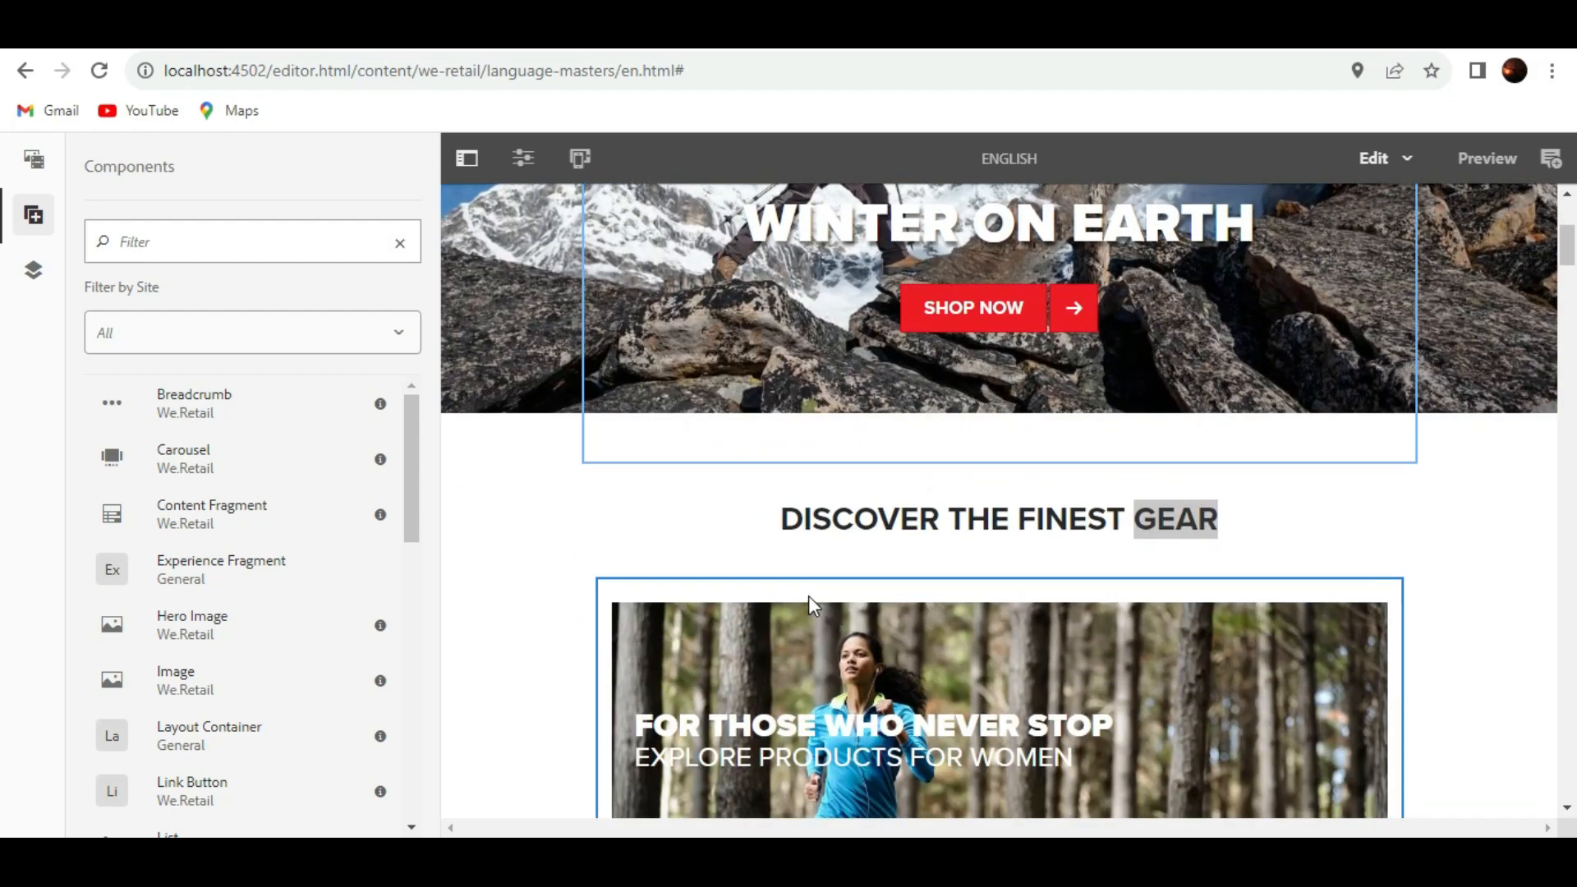
click(798, 524)
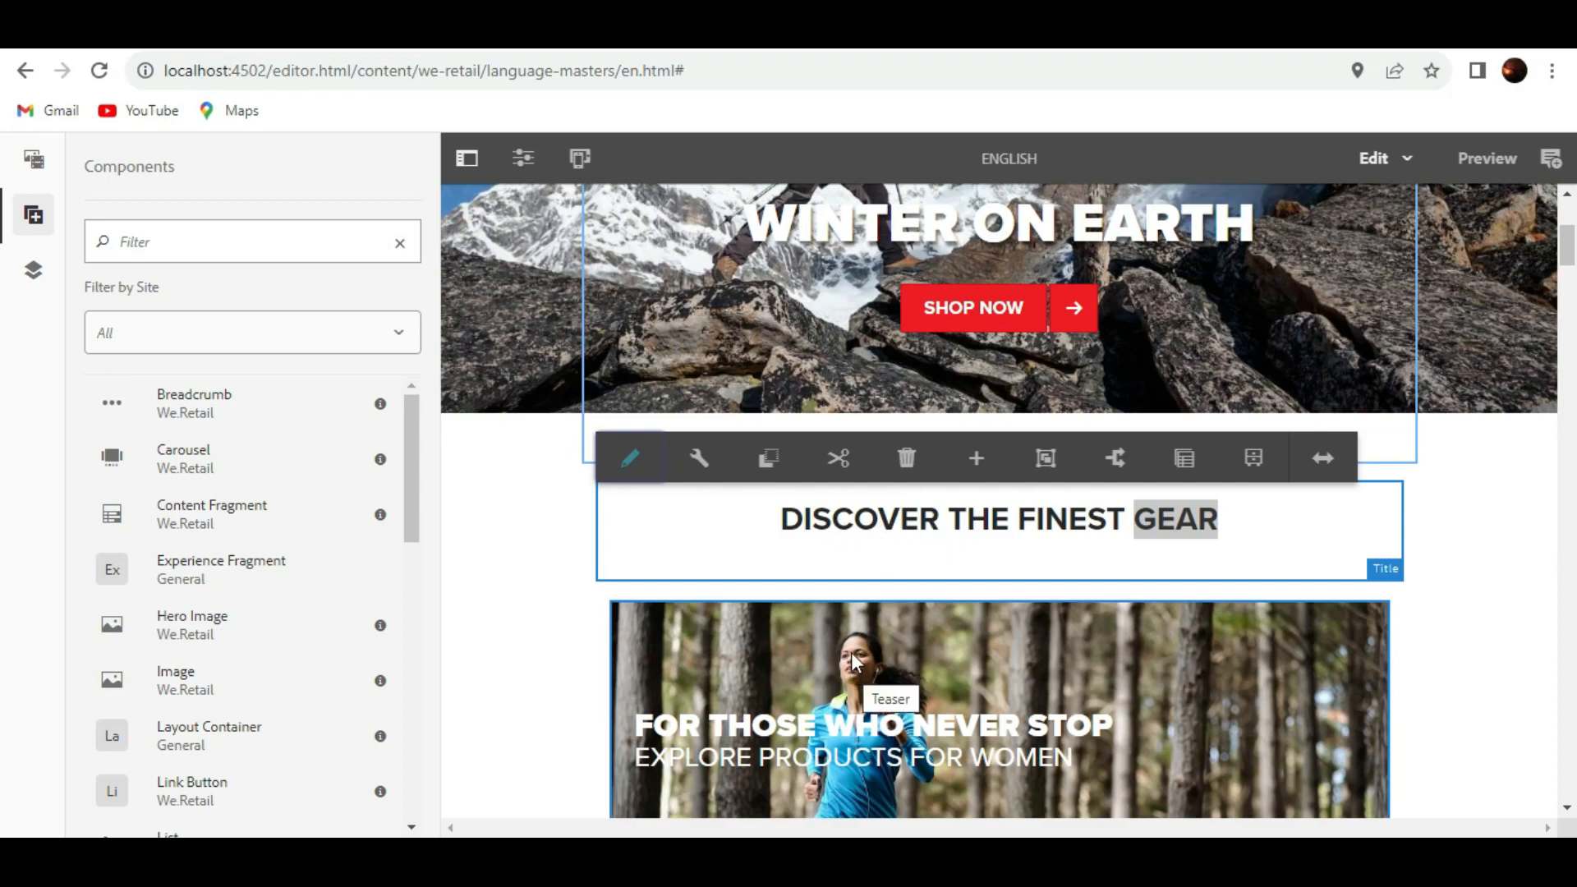
scroll(879, 591, down, 3)
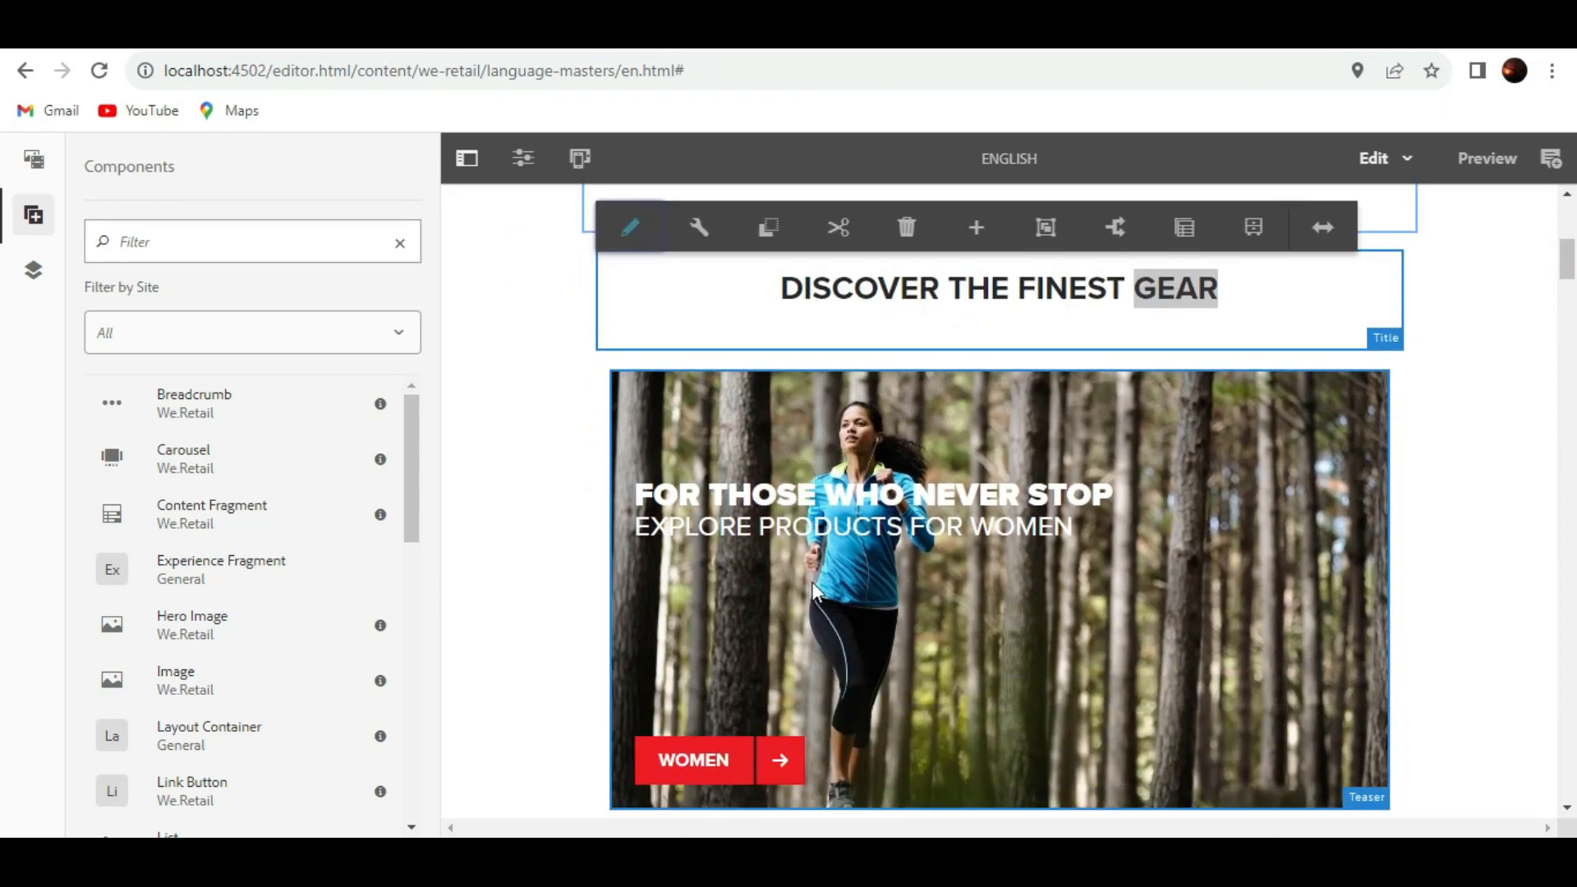
scroll(813, 590, down, 4)
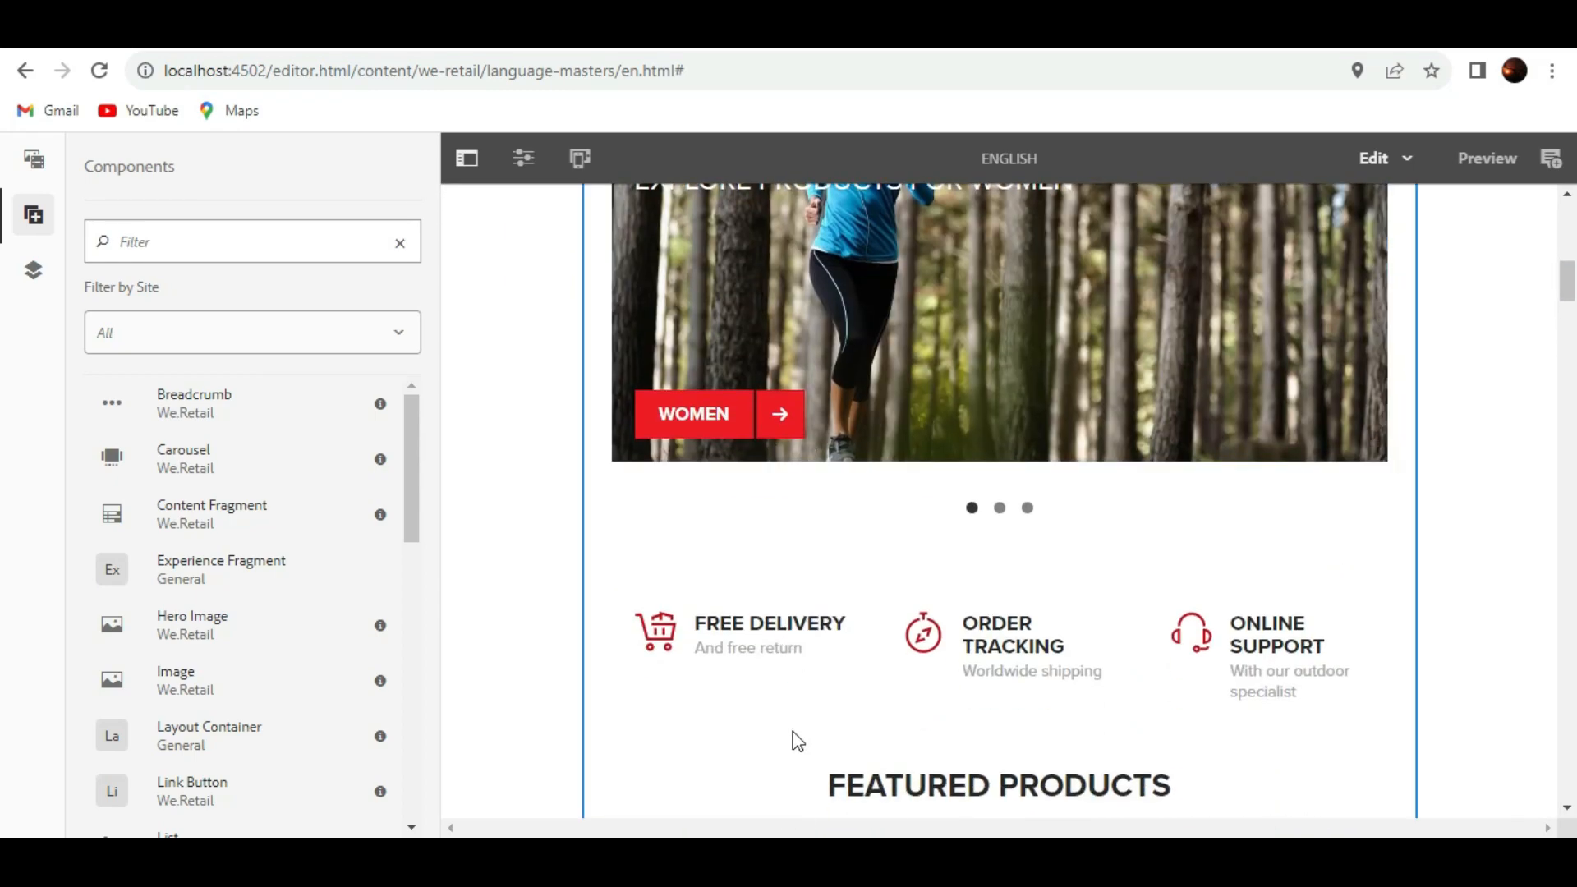
scroll(813, 624, up, 3)
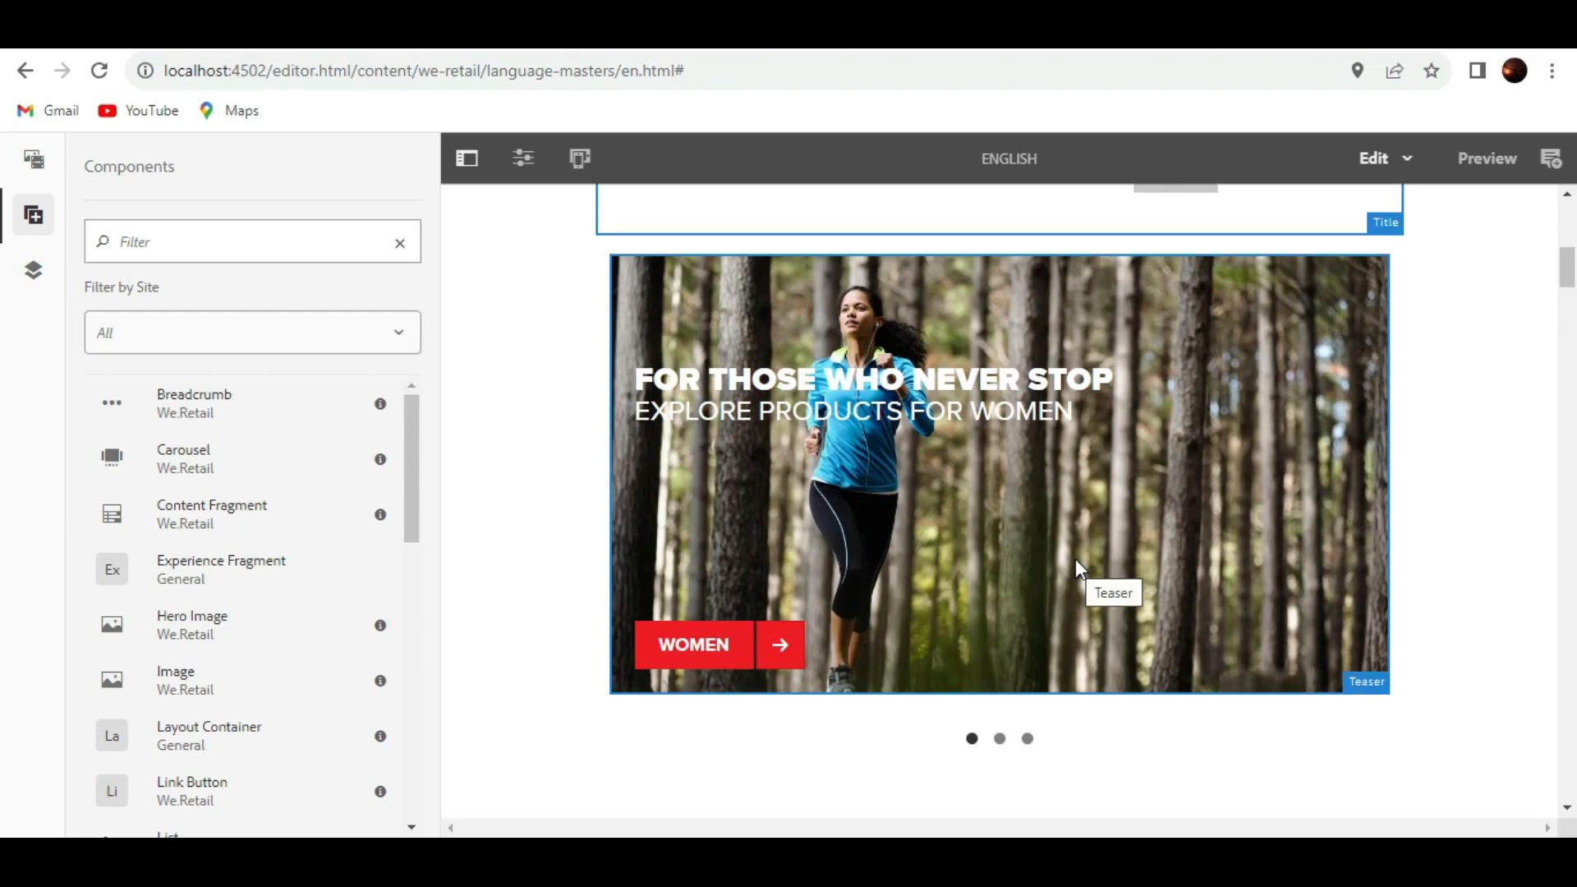
scroll(1066, 557, up, 6)
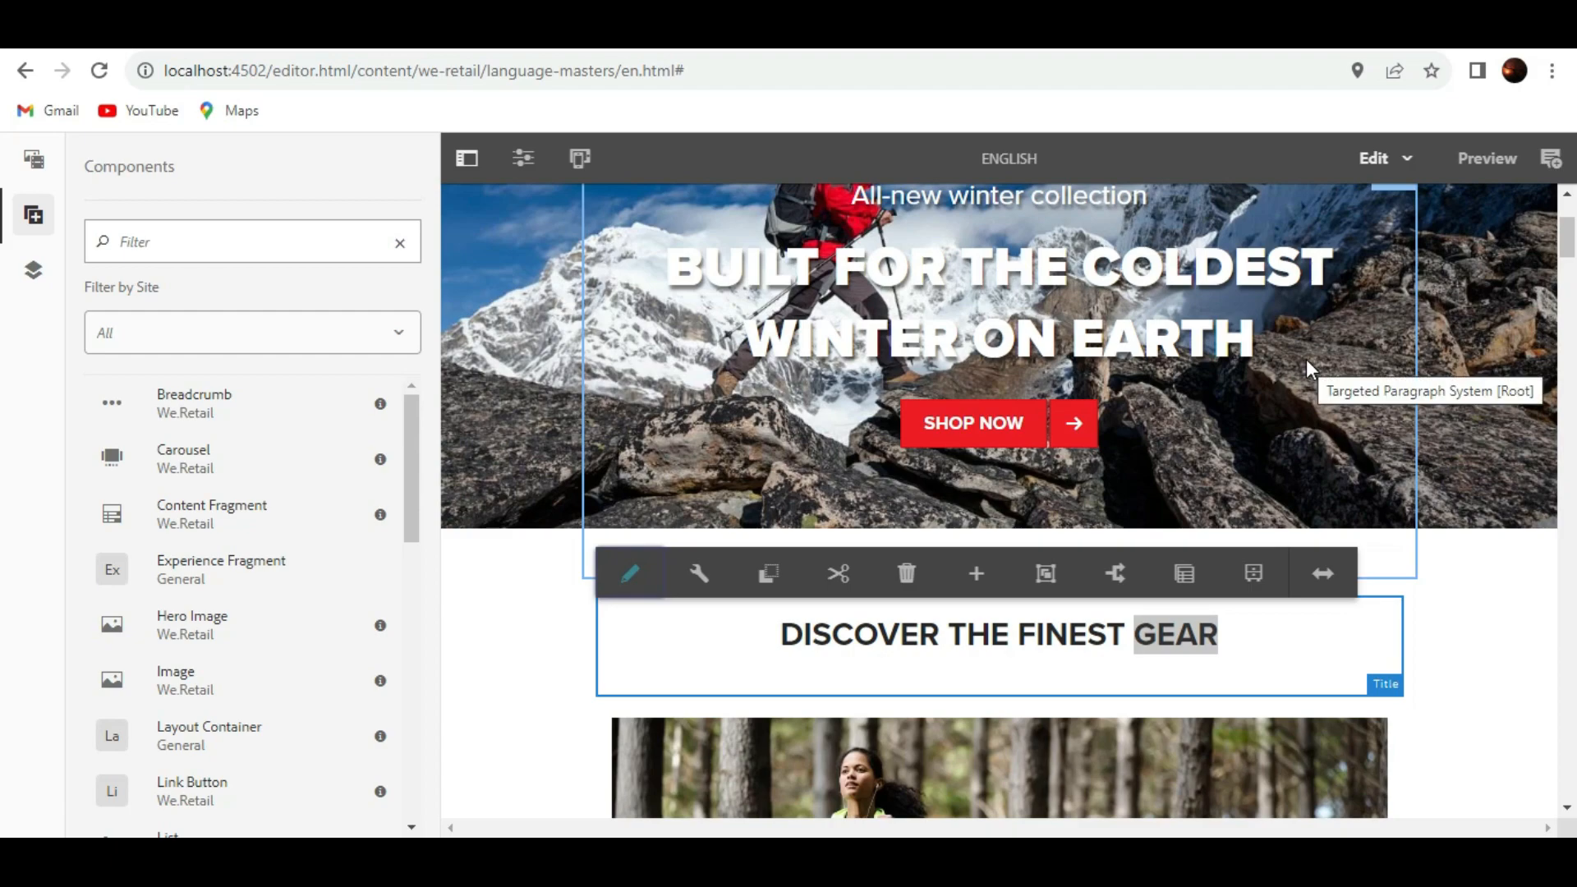
click(524, 552)
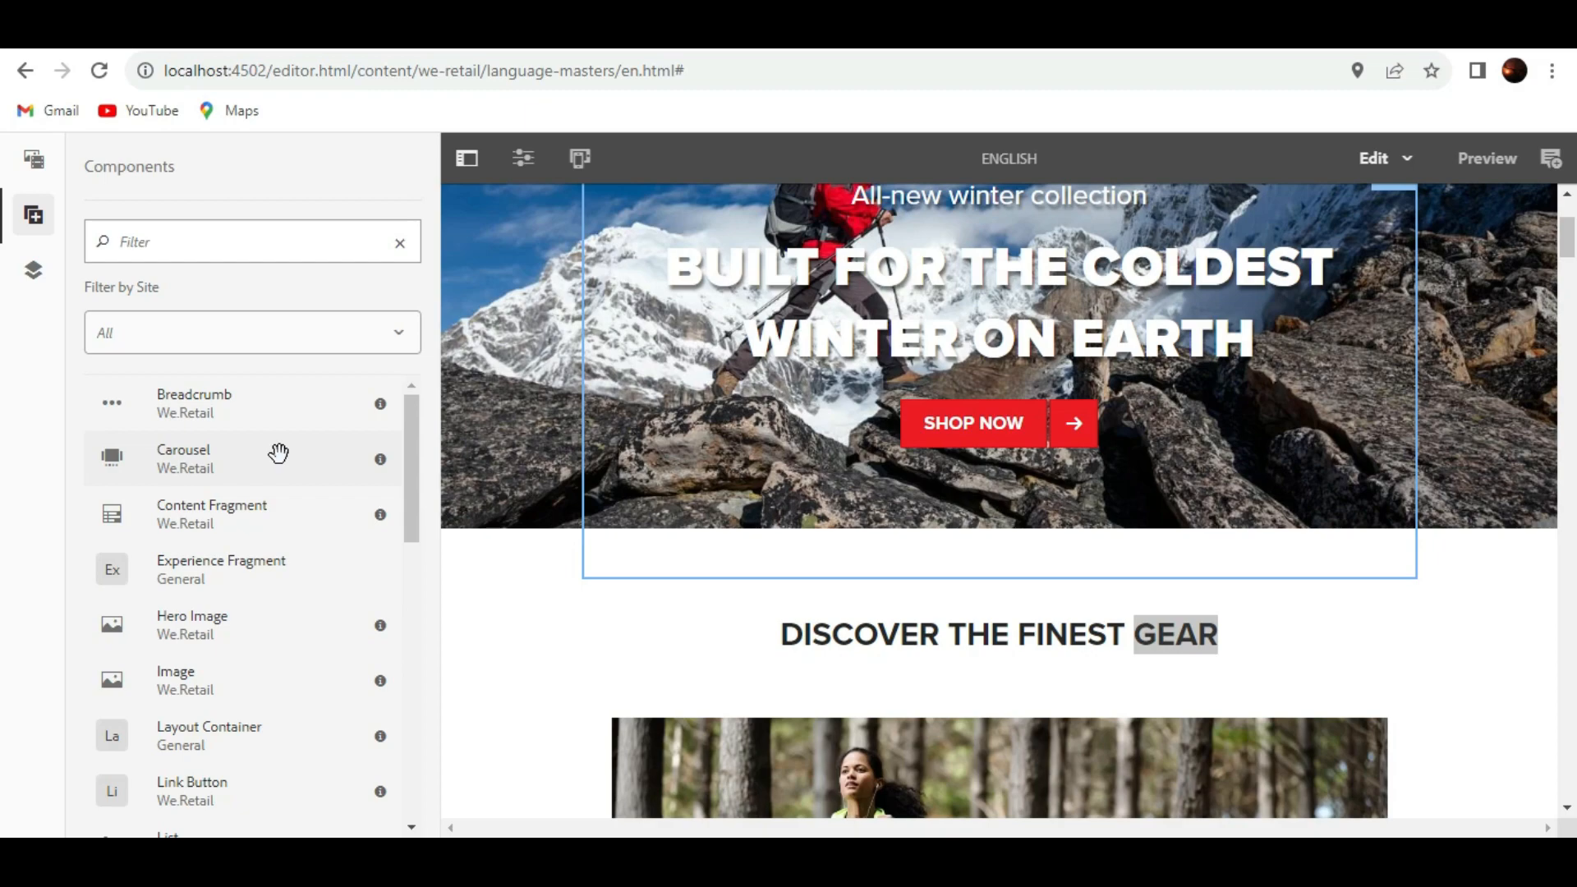
- Switch to the ui-patterns.com patterns list in another browser tab, view it, and return to the AEM page editor
click(1146, 49)
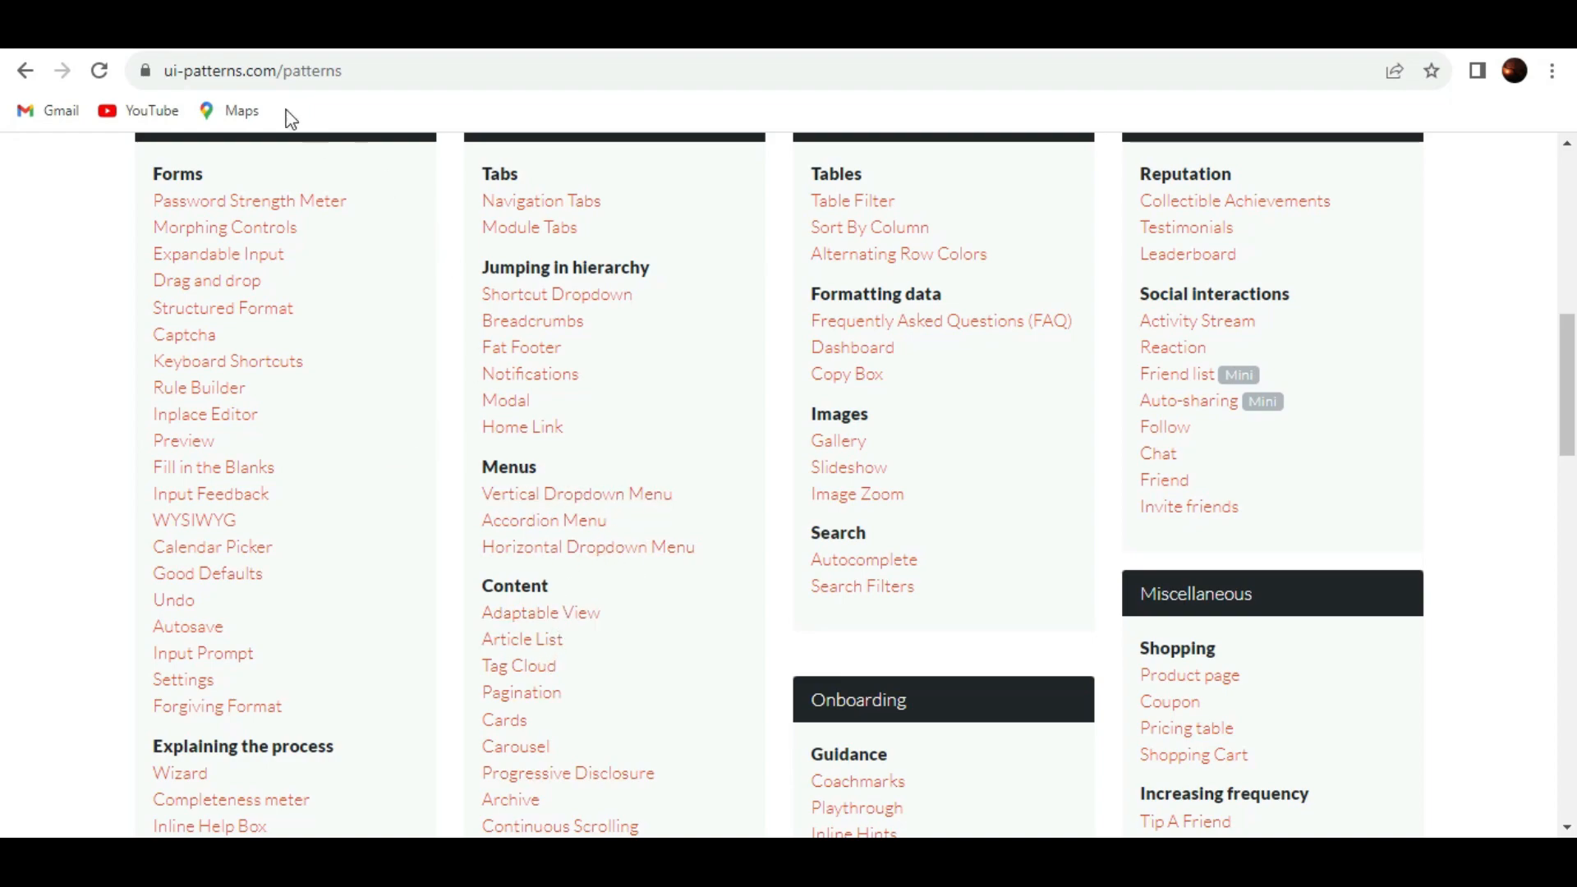
click(610, 56)
click(420, 47)
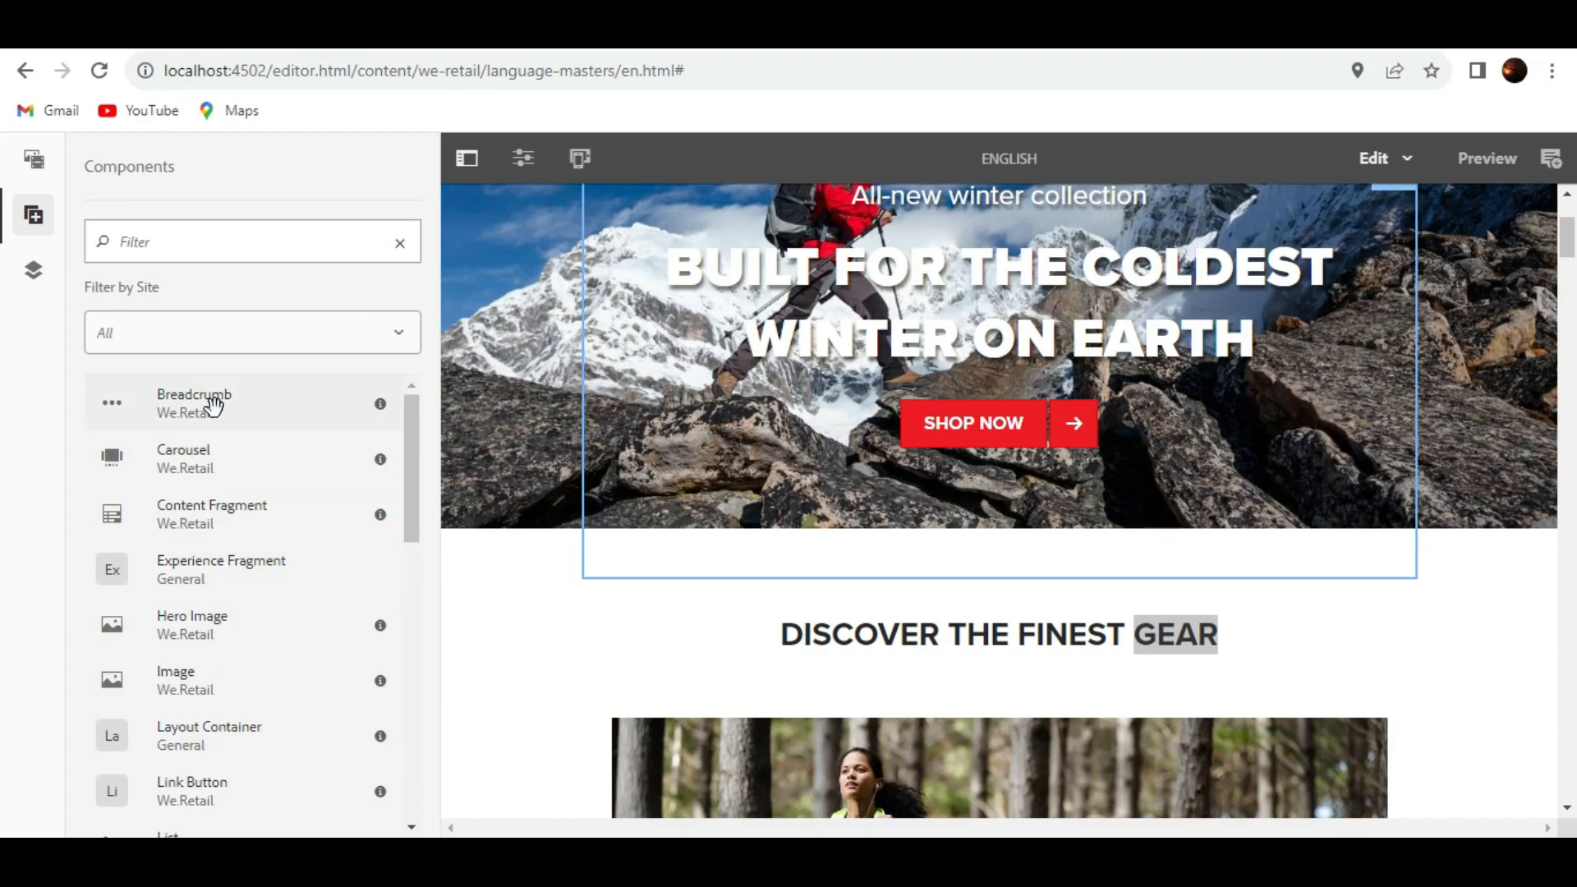
- Browse the list of available components from Breadcrumb down to Title and back
drag(213, 406, 264, 397)
scroll(854, 739, down, 1)
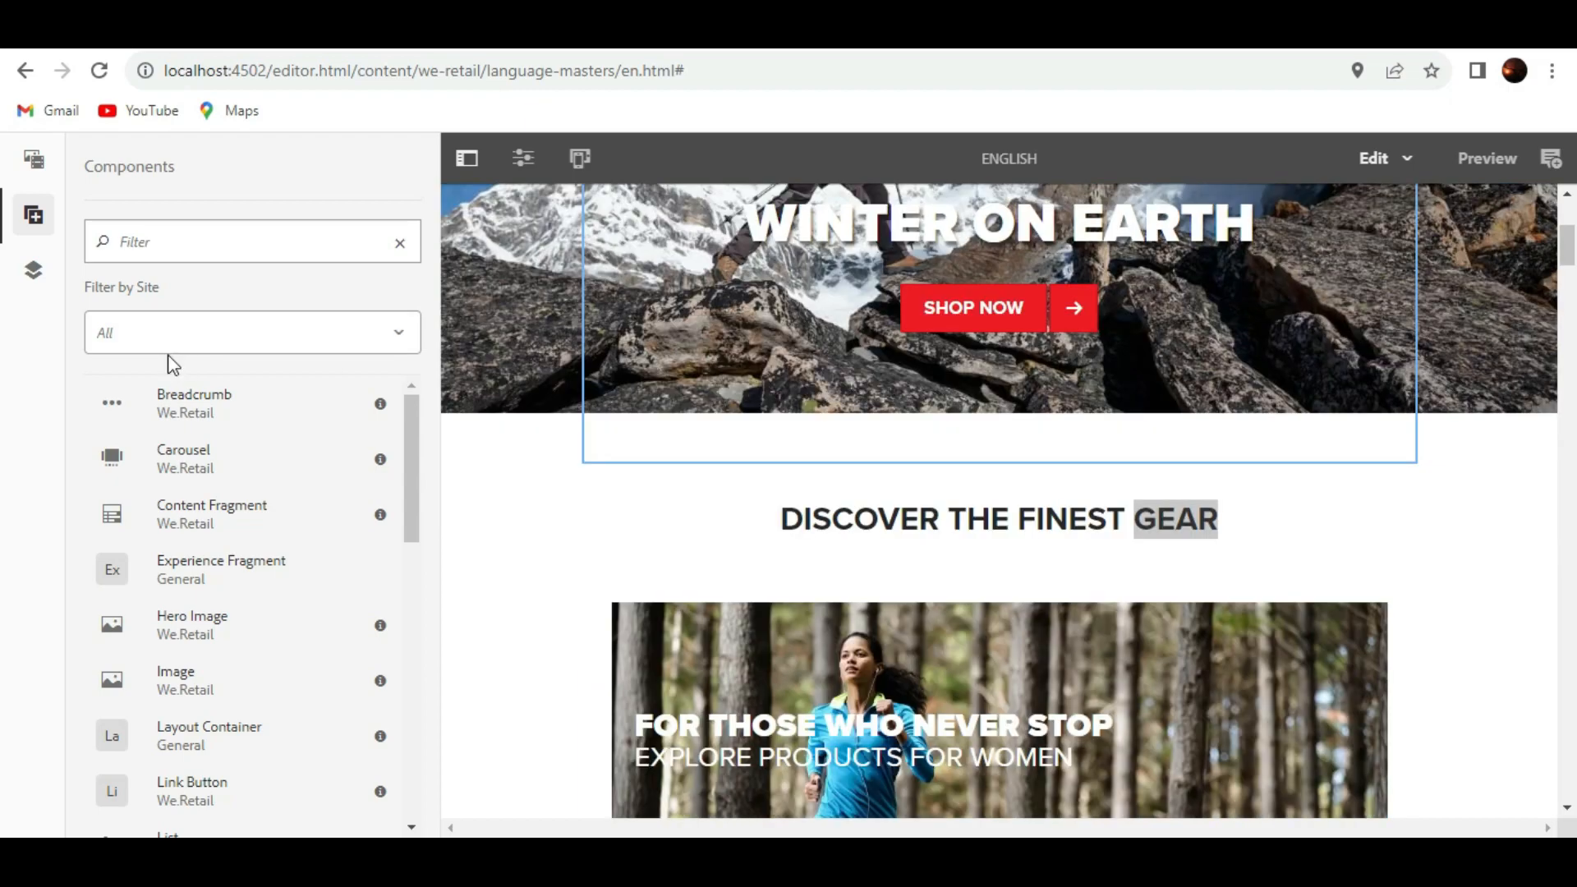
scroll(201, 500, down, 4)
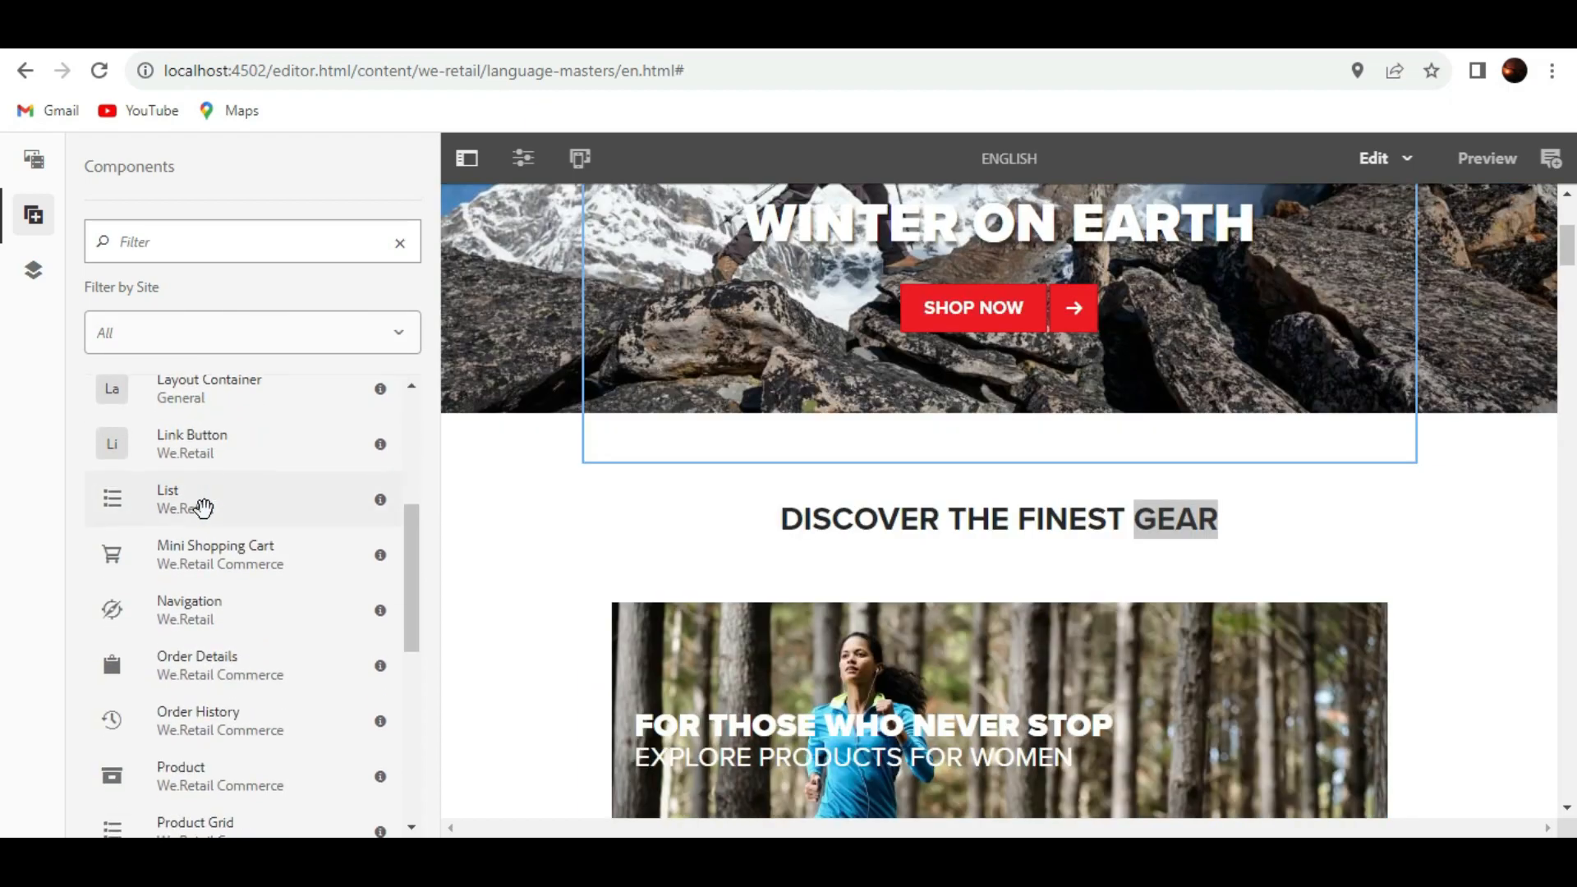
scroll(201, 501, down, 4)
scroll(194, 794, down, 3)
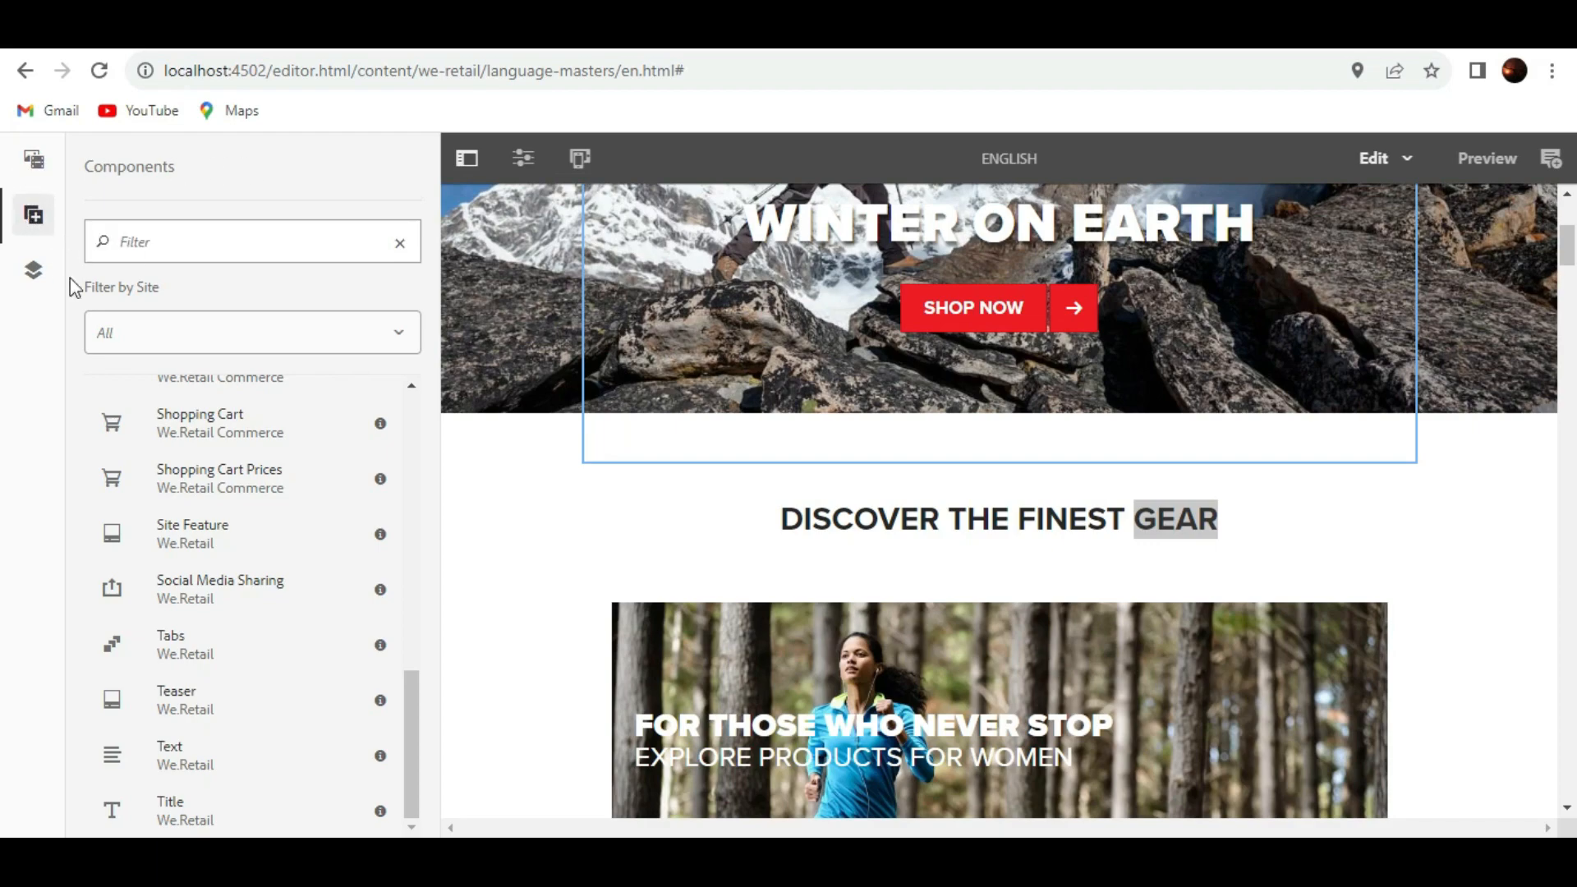
scroll(222, 754, up, 5)
scroll(222, 753, up, 5)
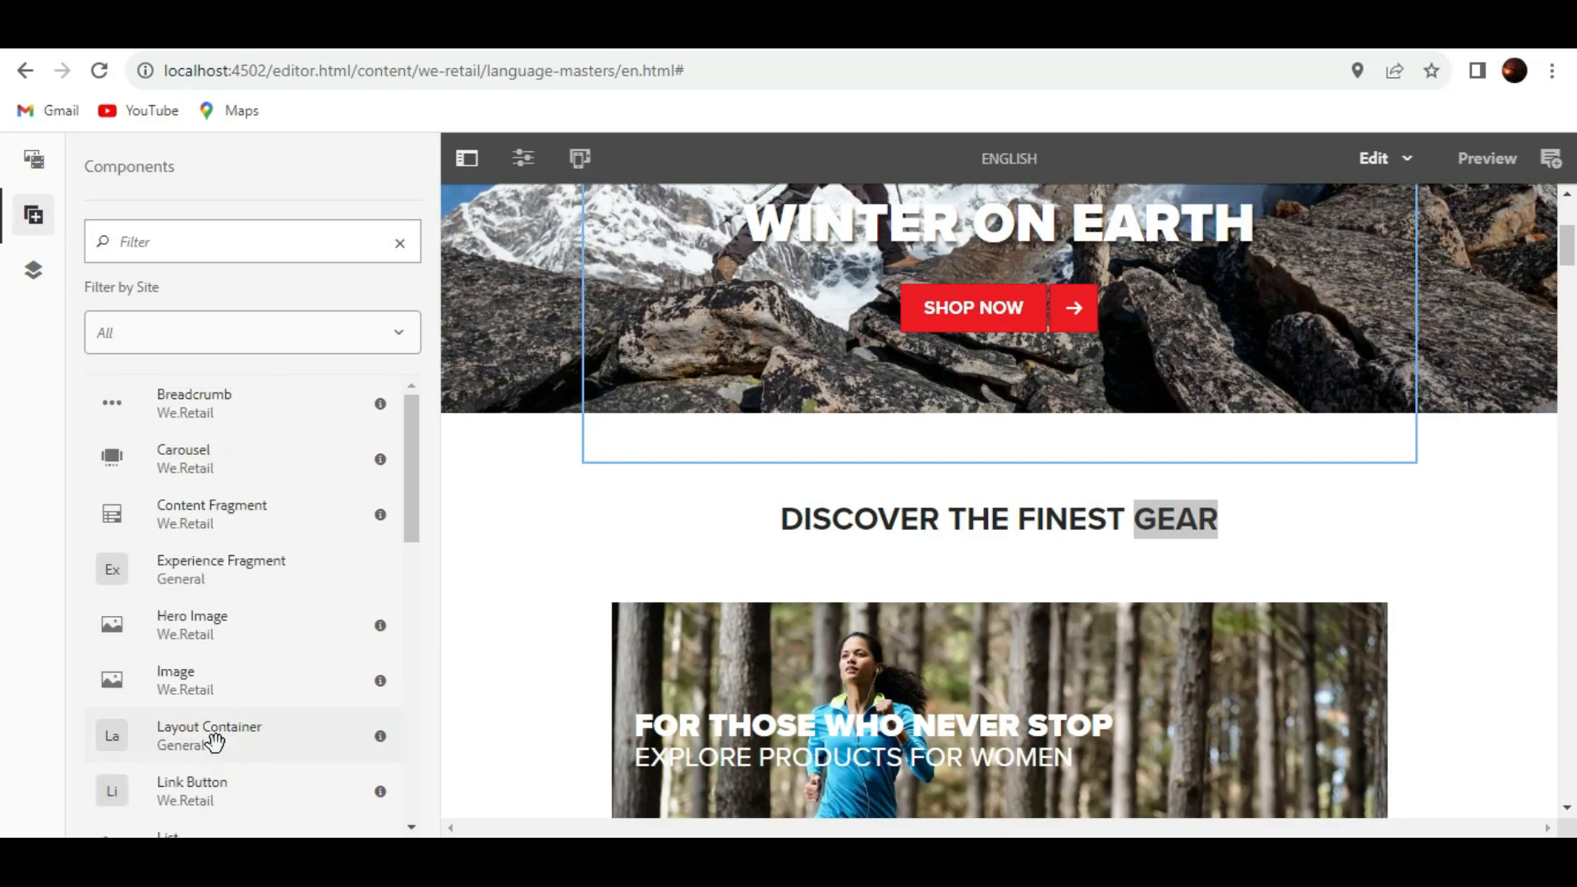
- Show the page's Content Tree in the side panel
click(35, 273)
double_click(207, 166)
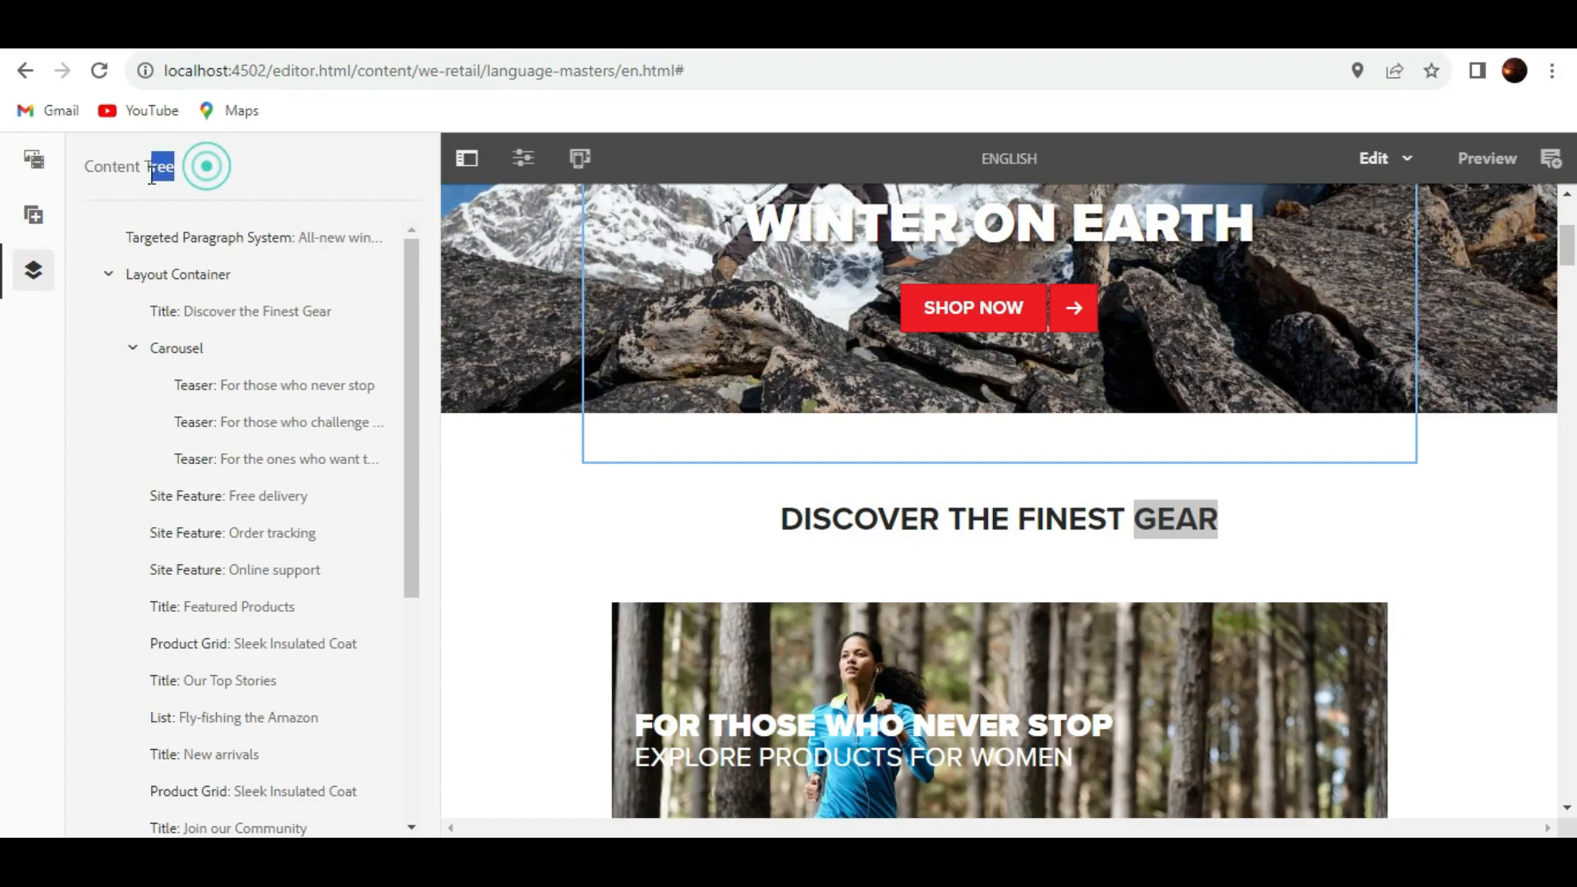
click(201, 173)
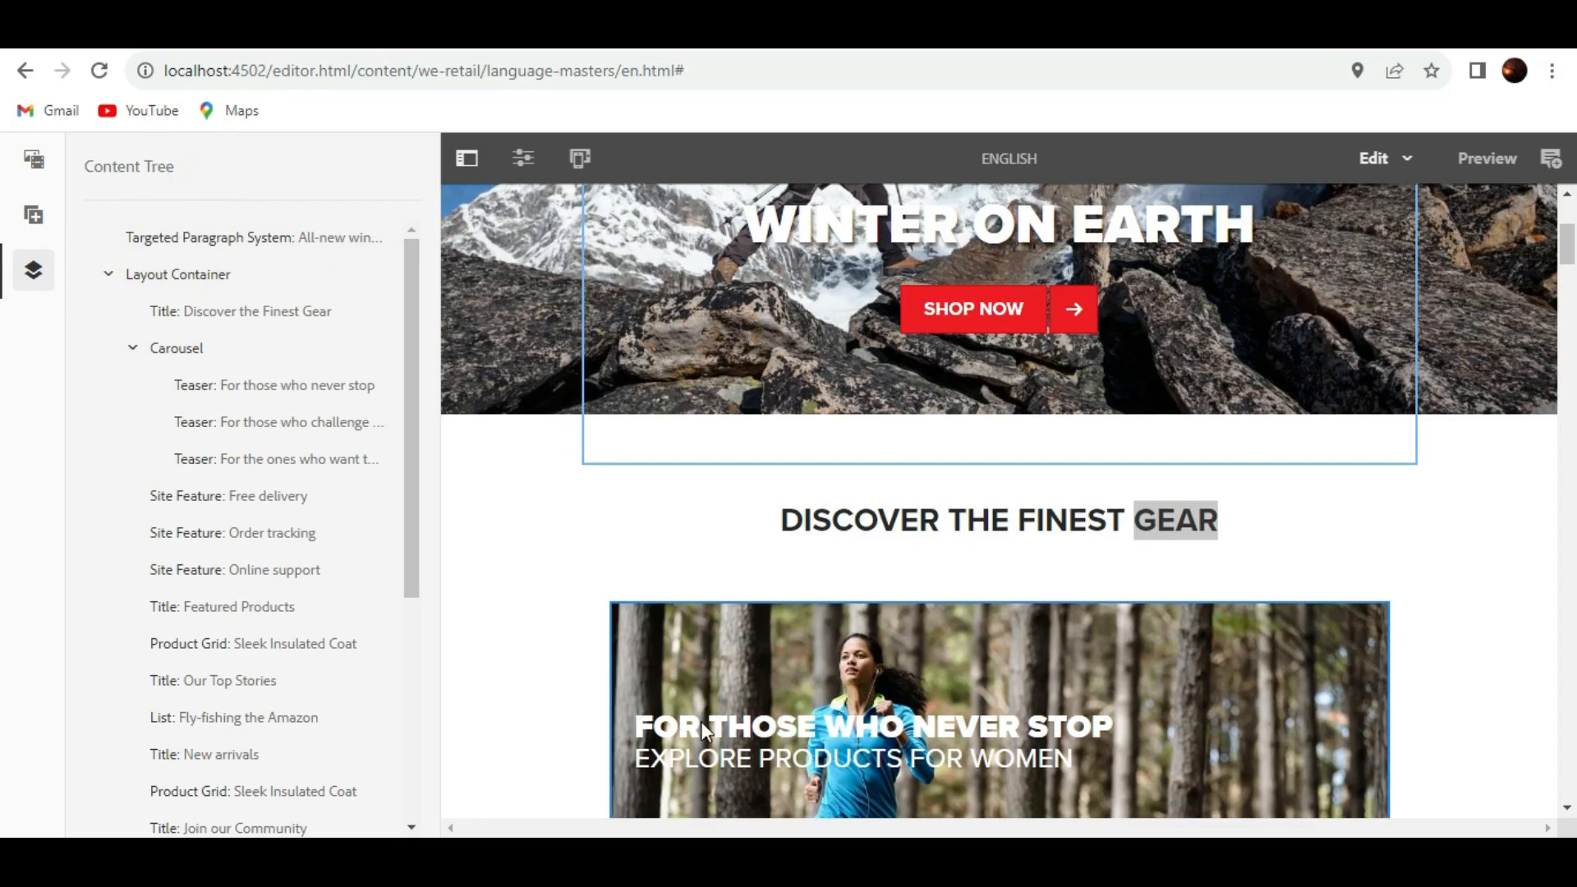
- Examine the page from the hero banner down to the footer and compare its components with the Content Tree entries
scroll(713, 686, up, 4)
scroll(707, 485, down, 9)
scroll(704, 487, down, 20)
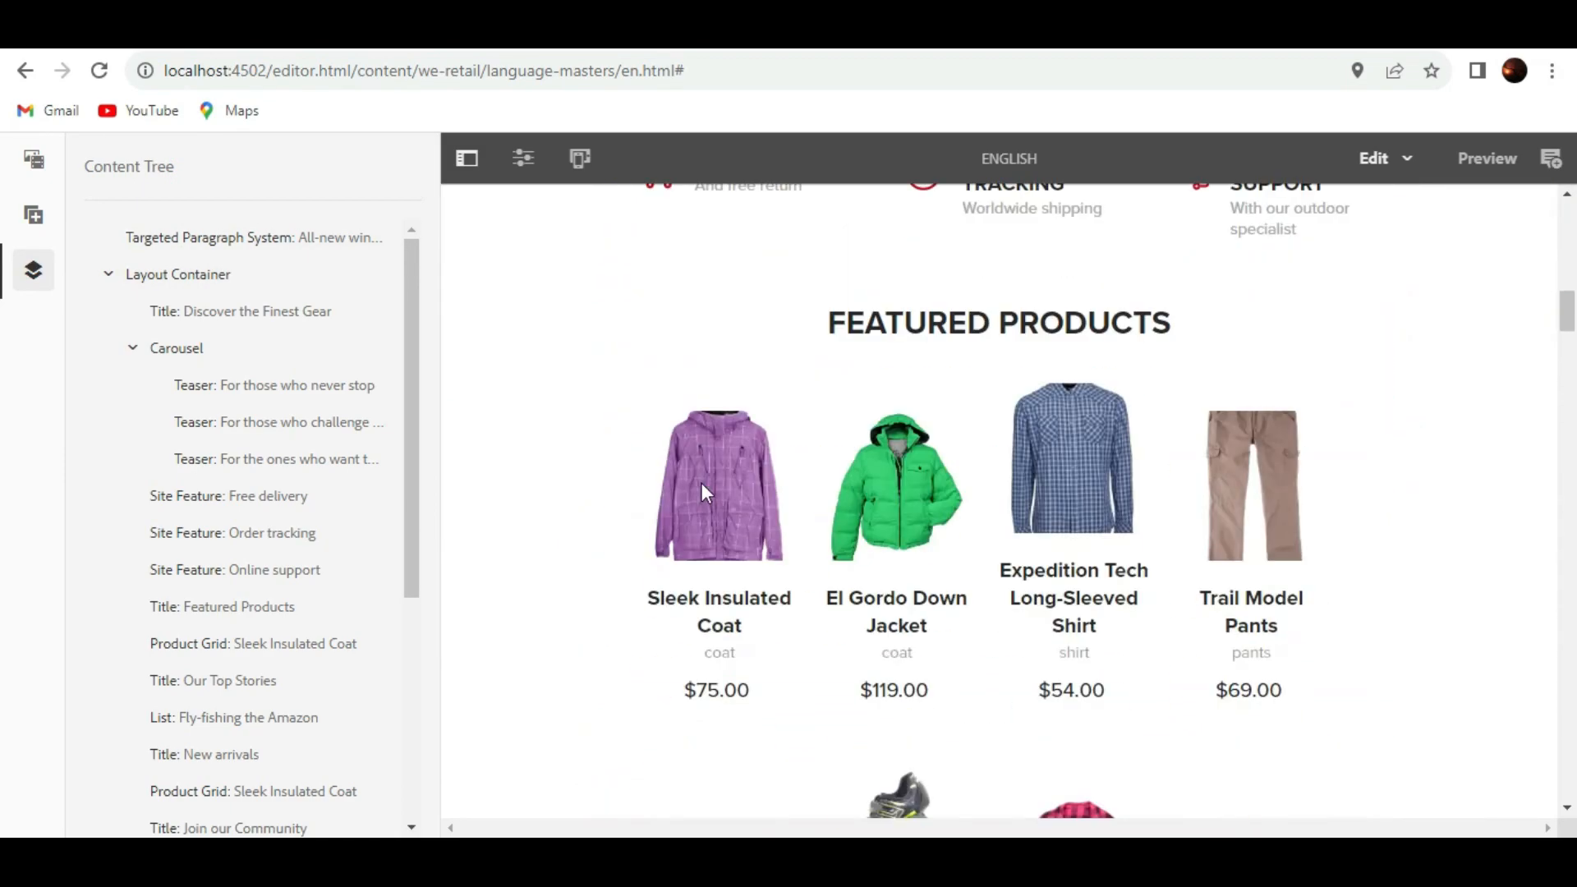
scroll(695, 497, down, 5)
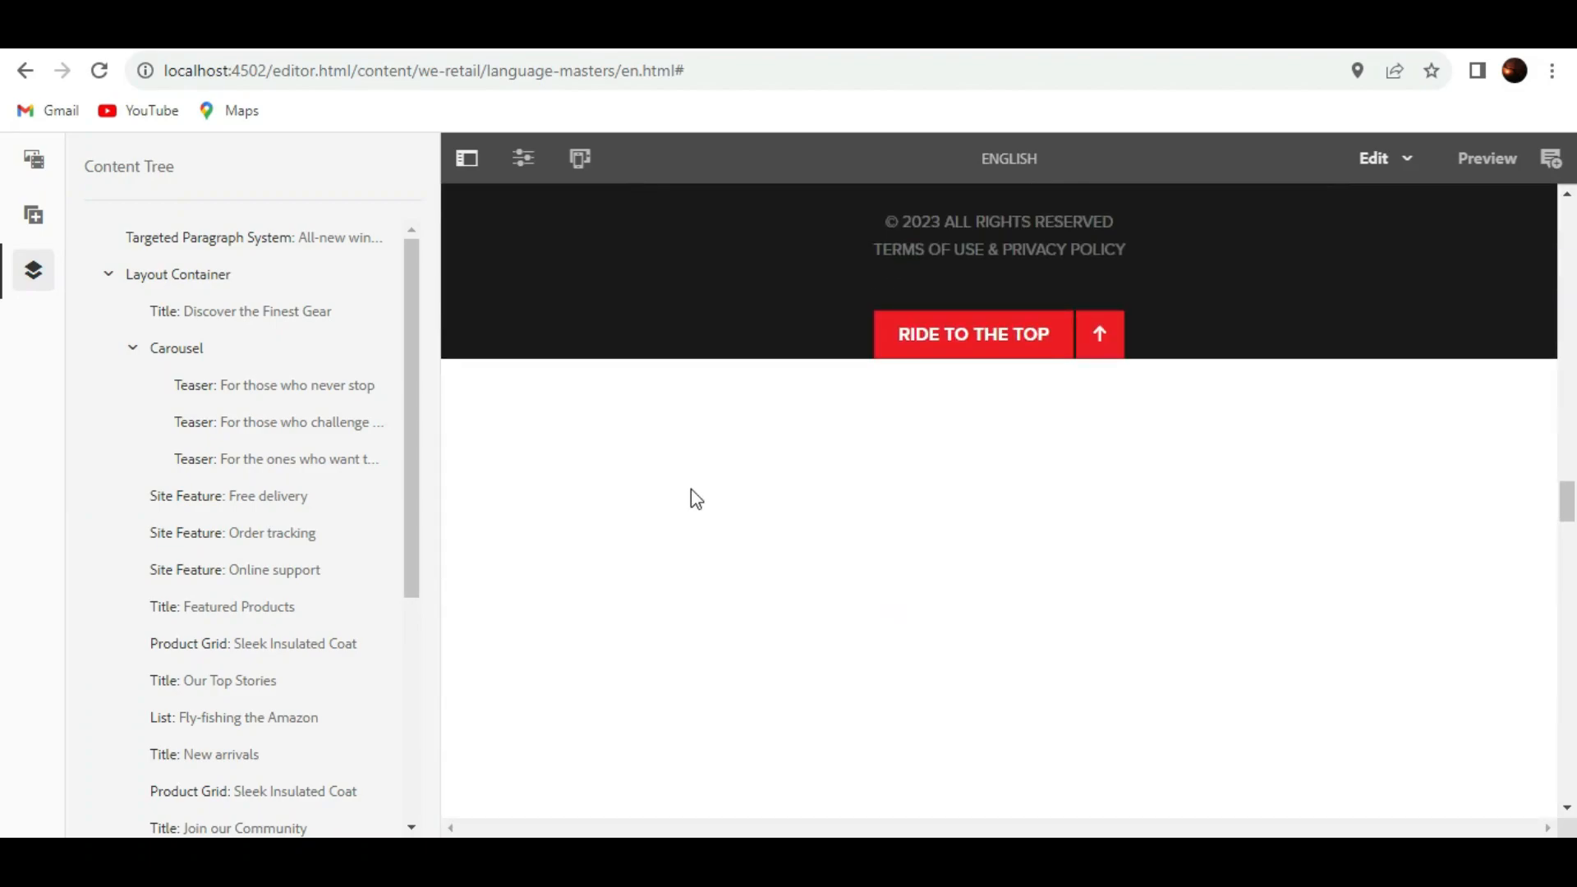
scroll(690, 498, up, 12)
scroll(682, 496, up, 12)
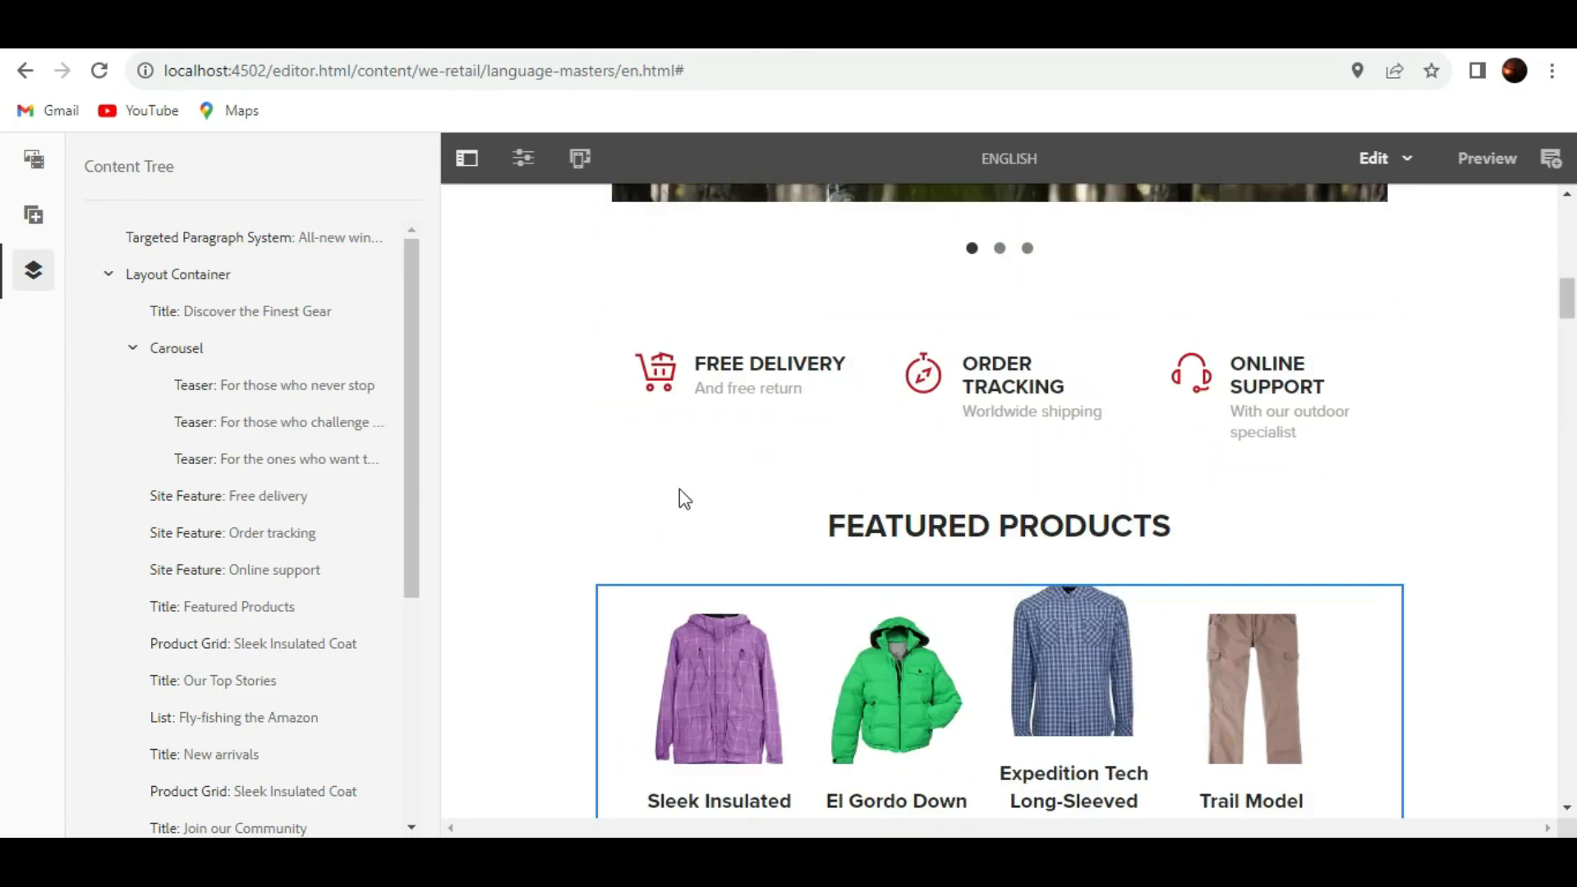
scroll(674, 489, up, 1)
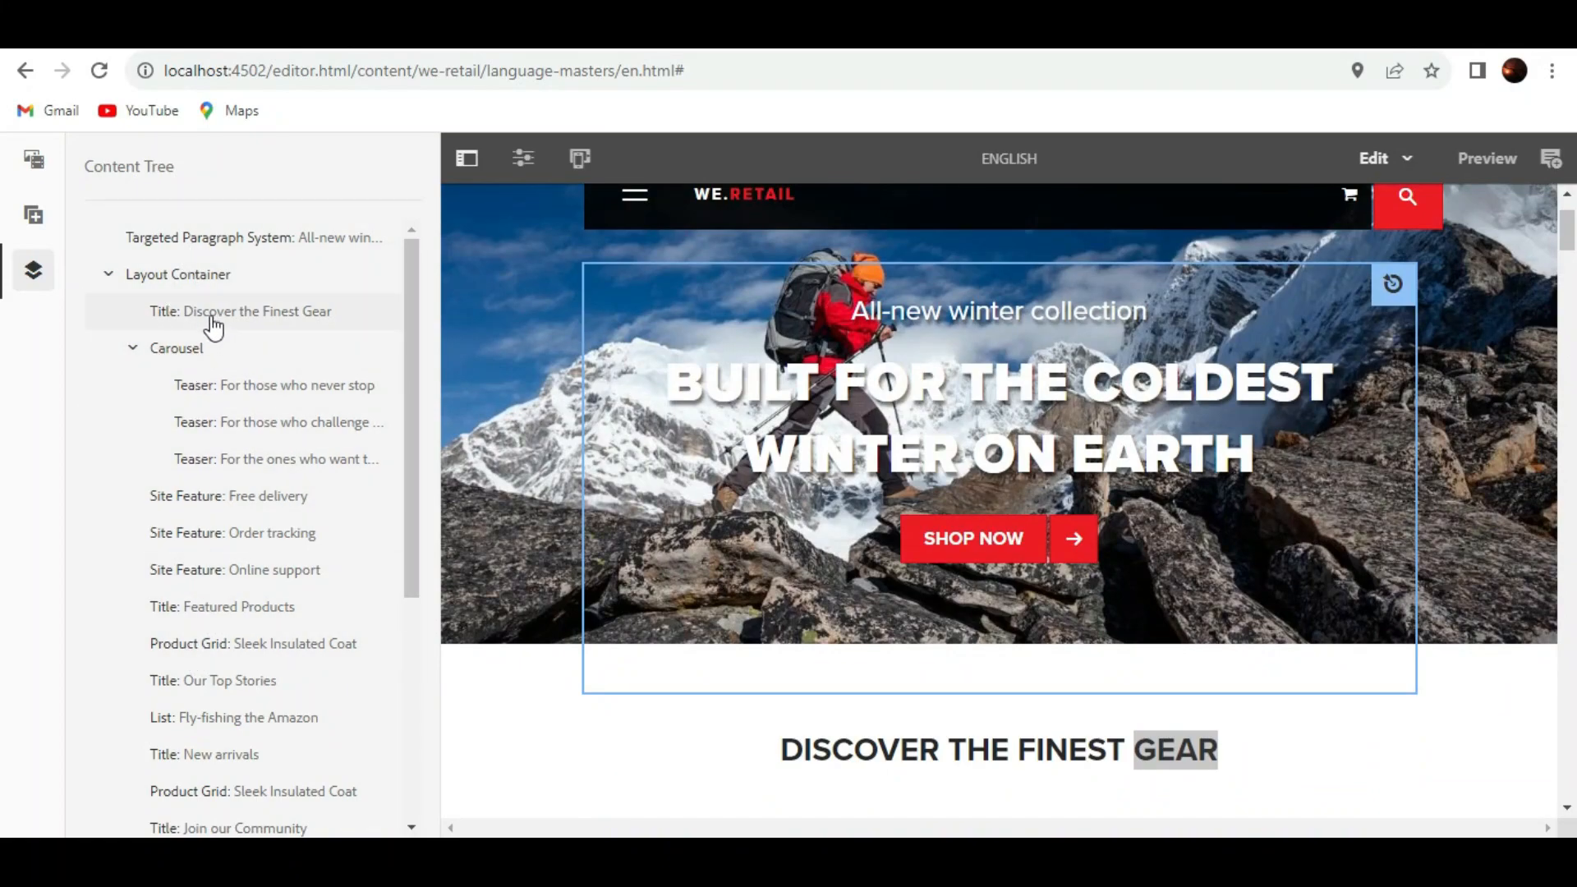
scroll(575, 483, up, 1)
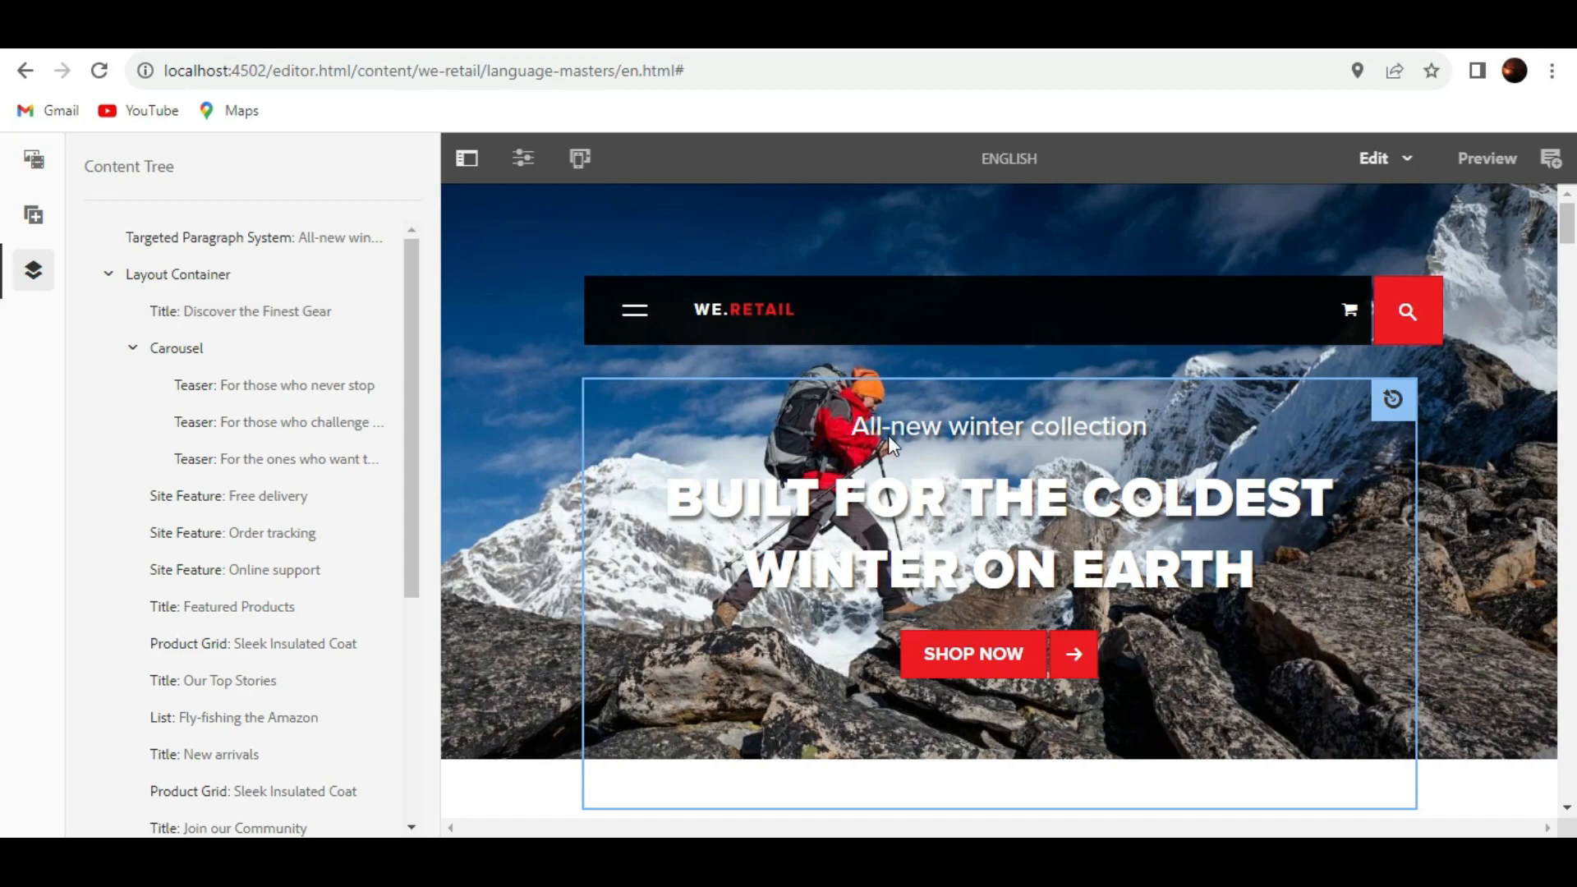
scroll(891, 444, down, 4)
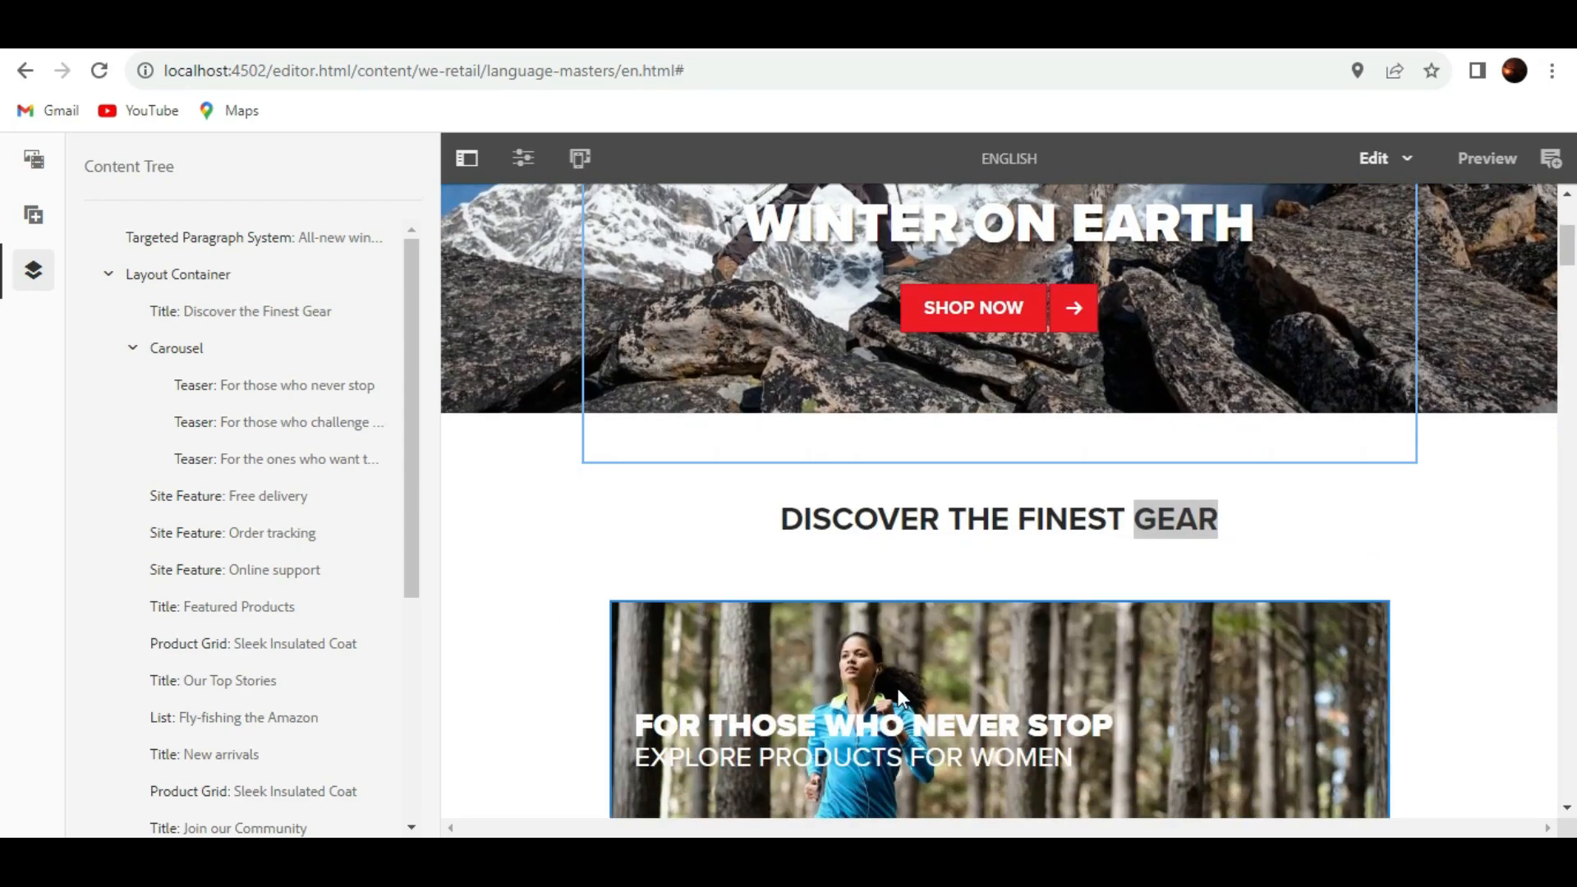
scroll(888, 693, up, 4)
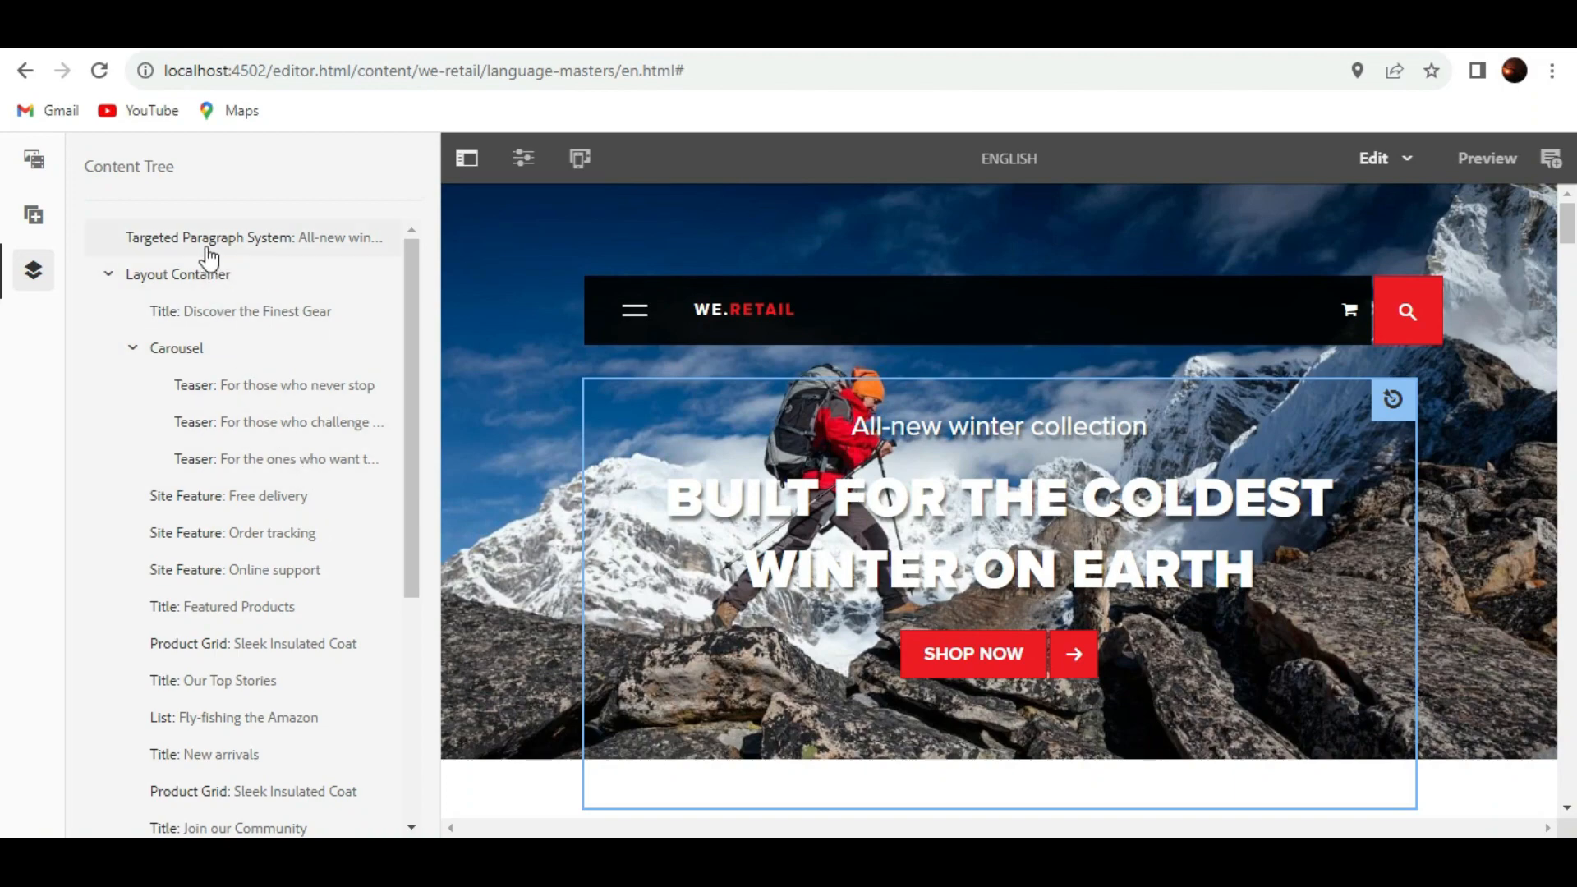
- Locate the Discover the Finest Gear and Featured Products titles on the page from the Content Tree, and collapse its Carousel entry
click(237, 322)
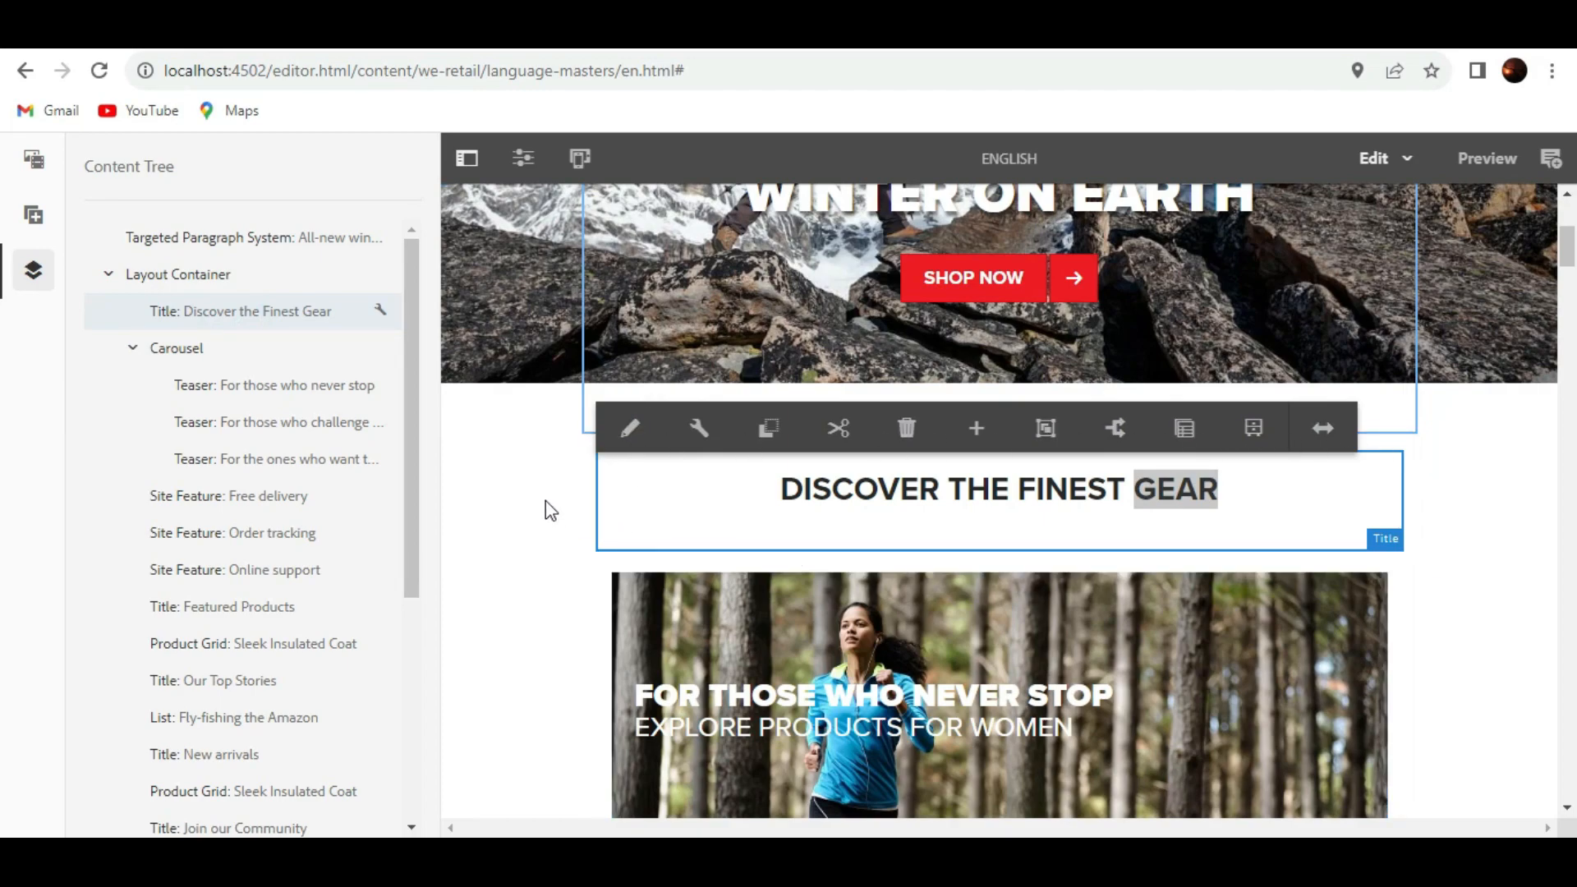
click(279, 612)
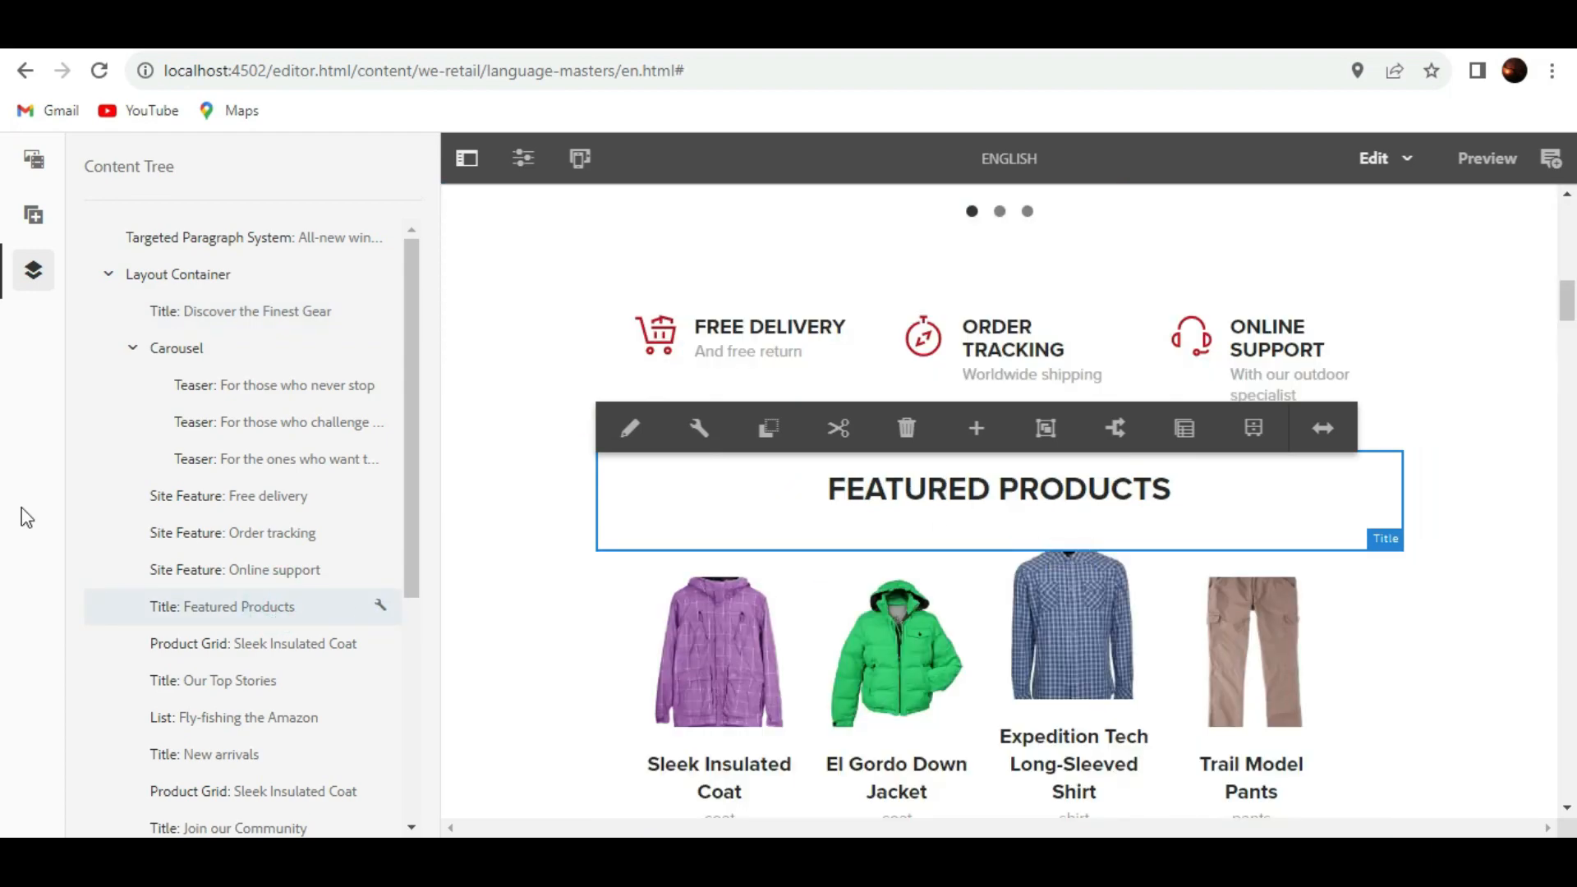
scroll(164, 378, down, 5)
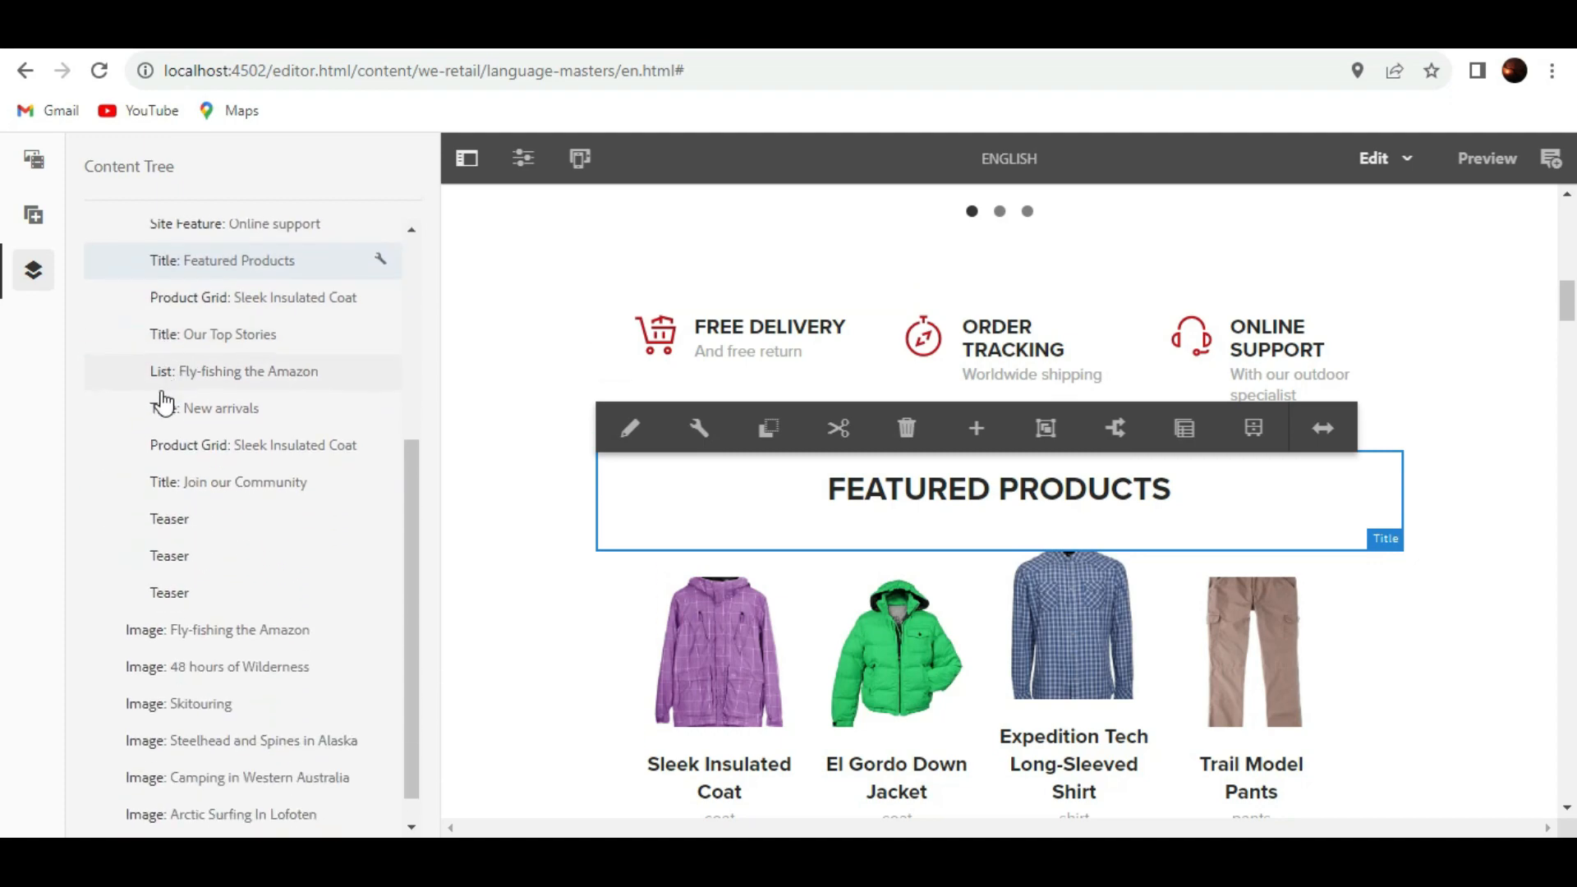
scroll(160, 414, up, 5)
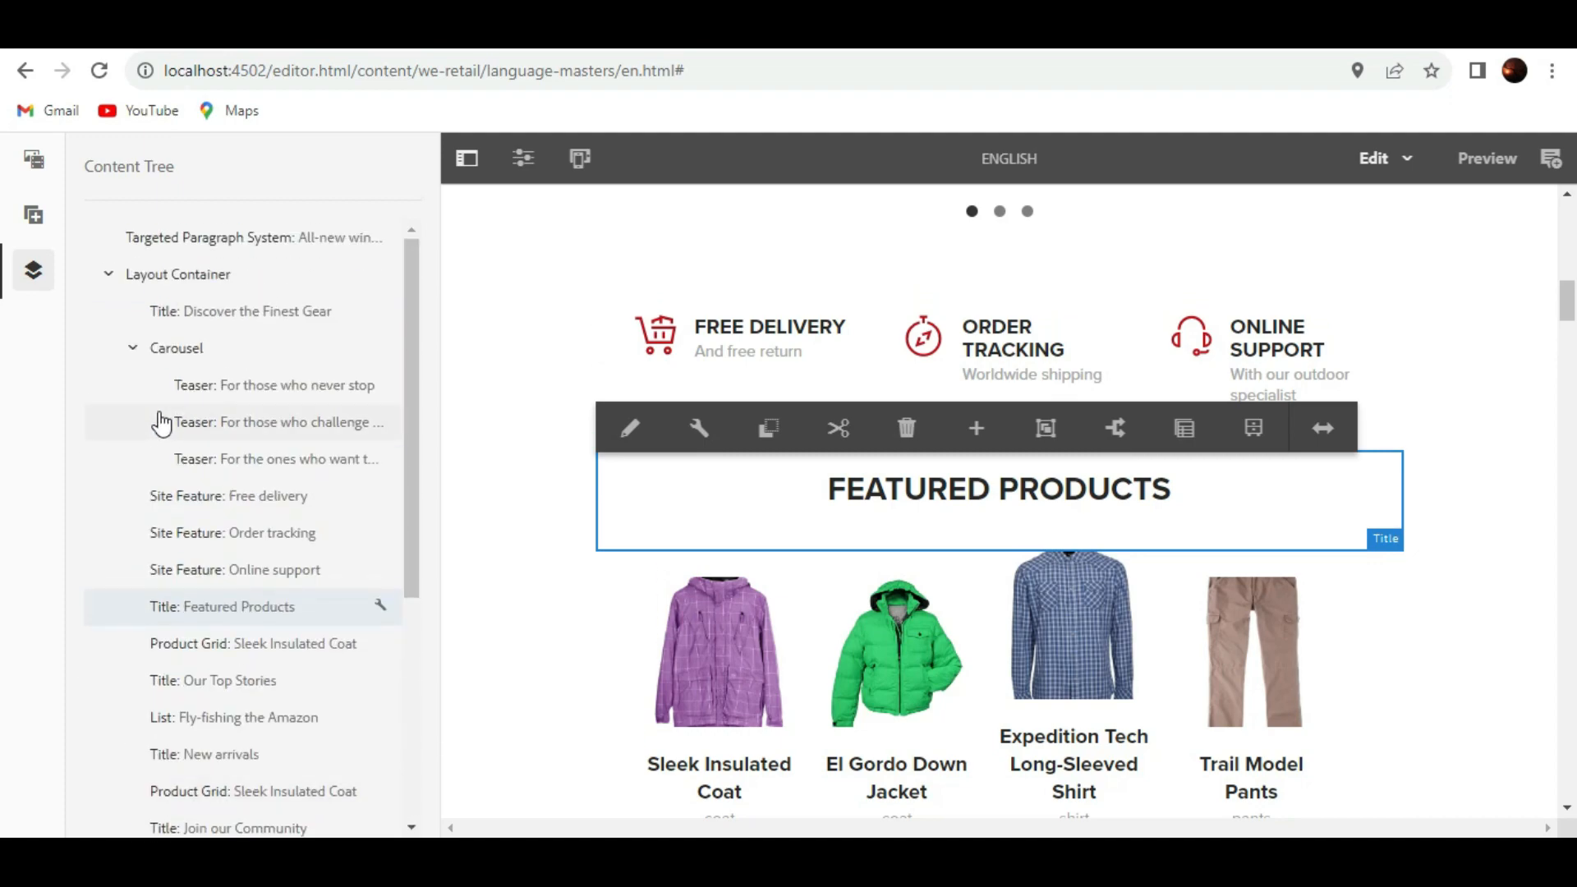
click(136, 355)
click(133, 350)
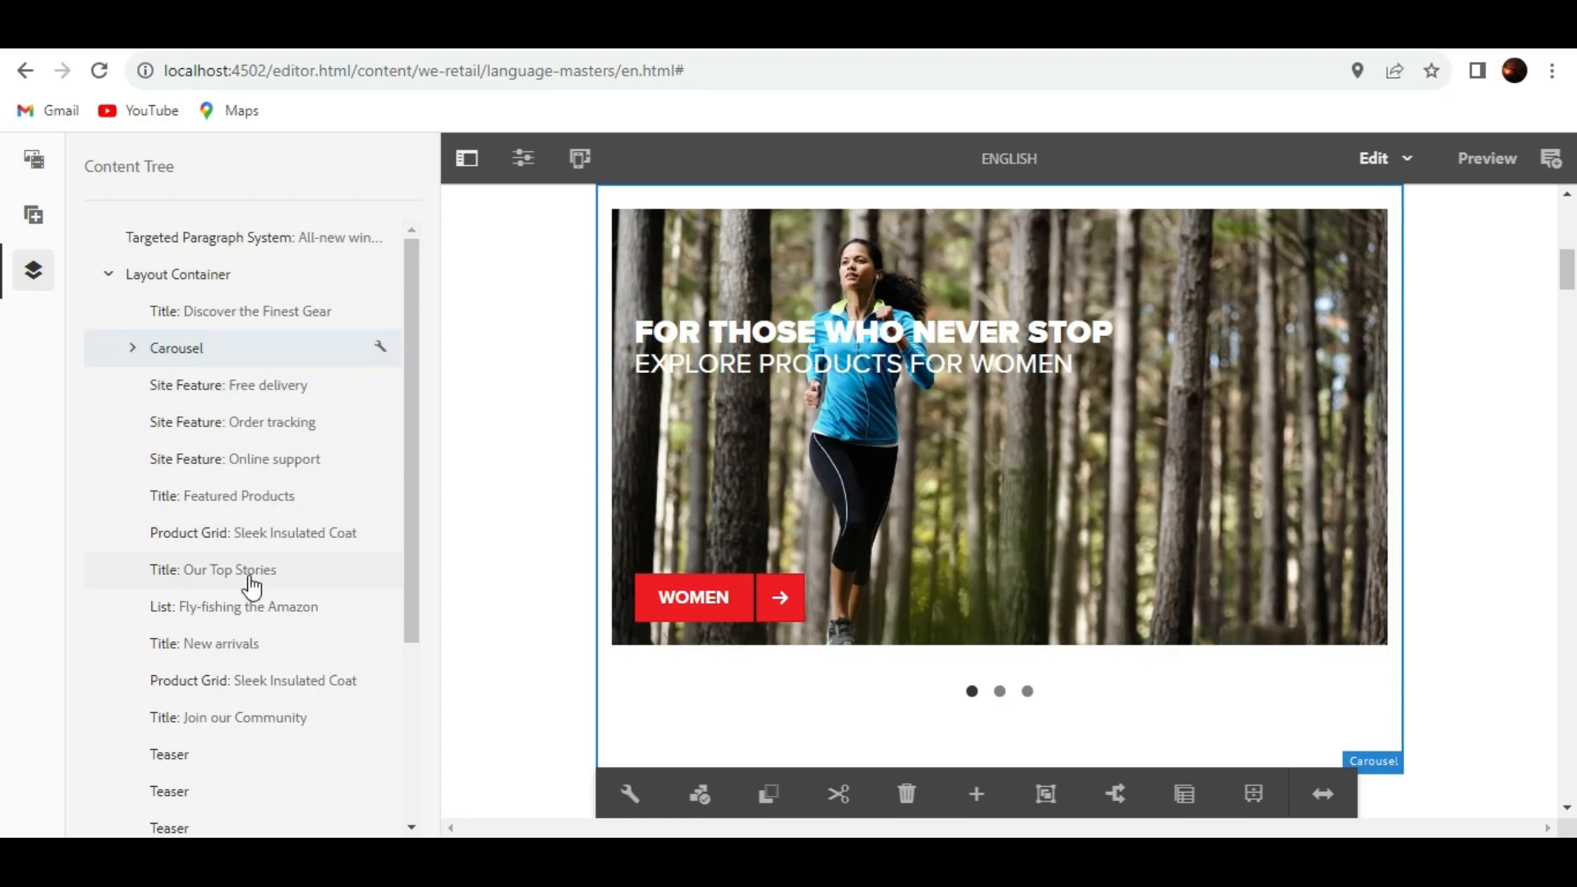
- Edit the Discover the Finest Gear title inline from the Content Tree selection, appending MODIFIED to its text
click(272, 317)
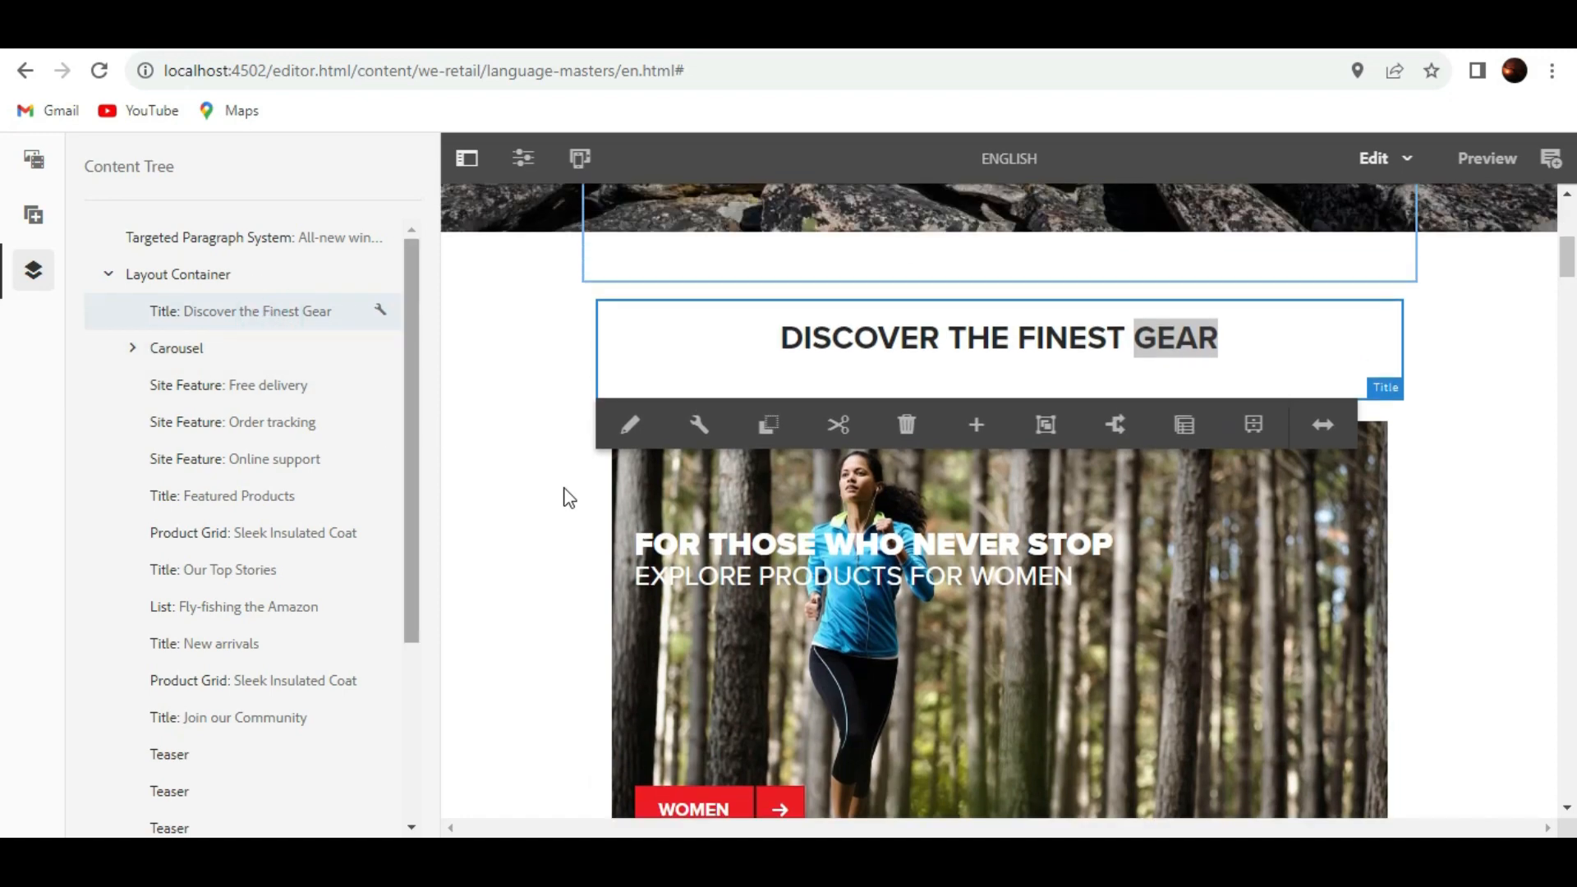
scroll(564, 488, up, 1)
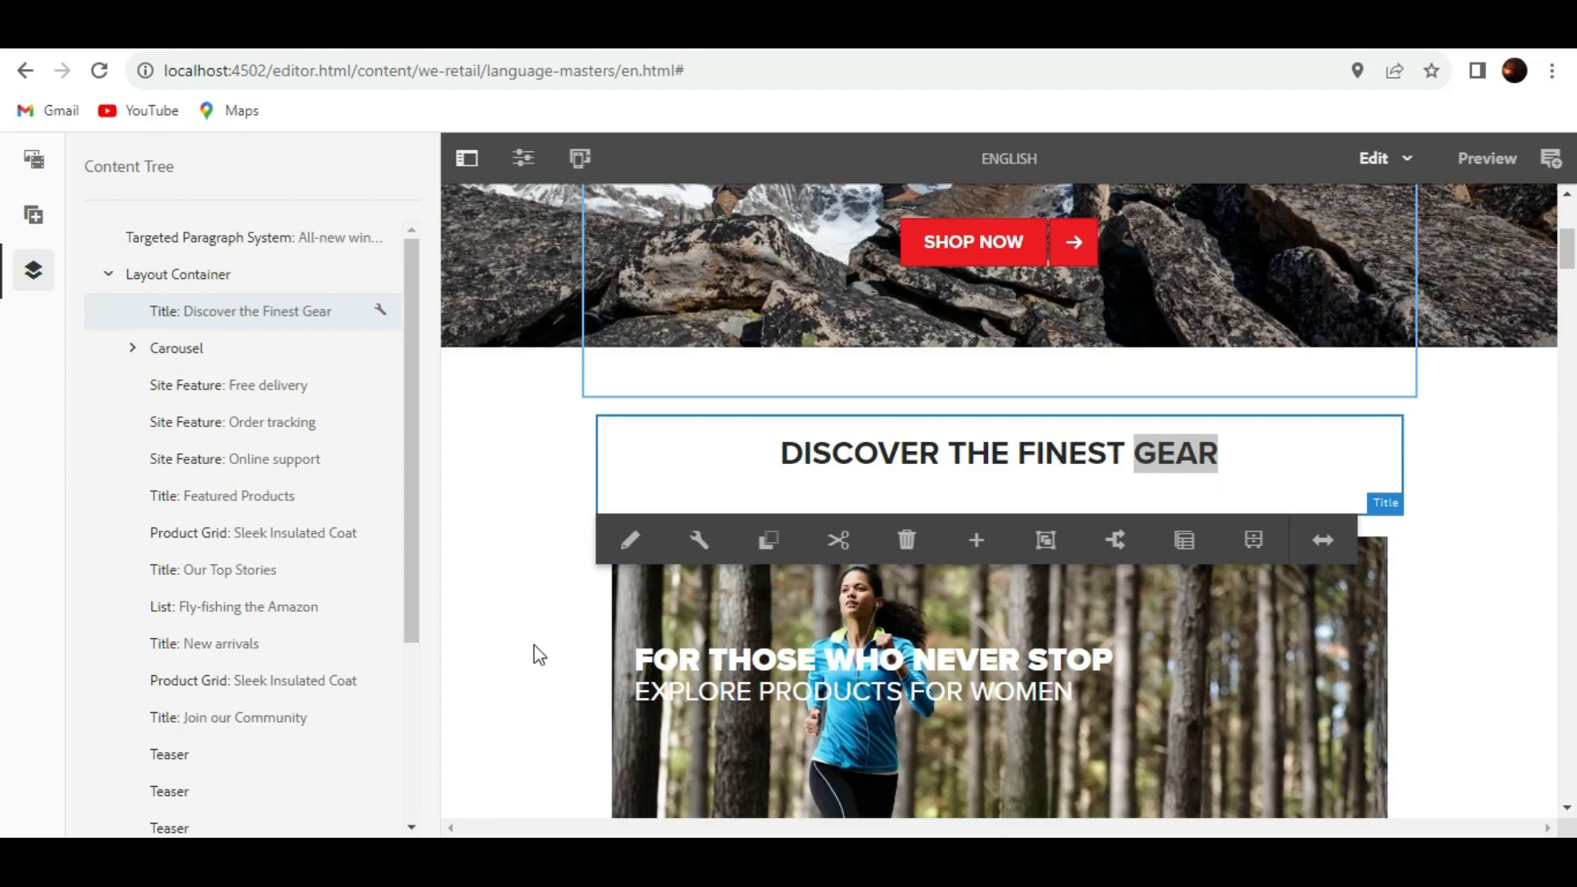
click(630, 542)
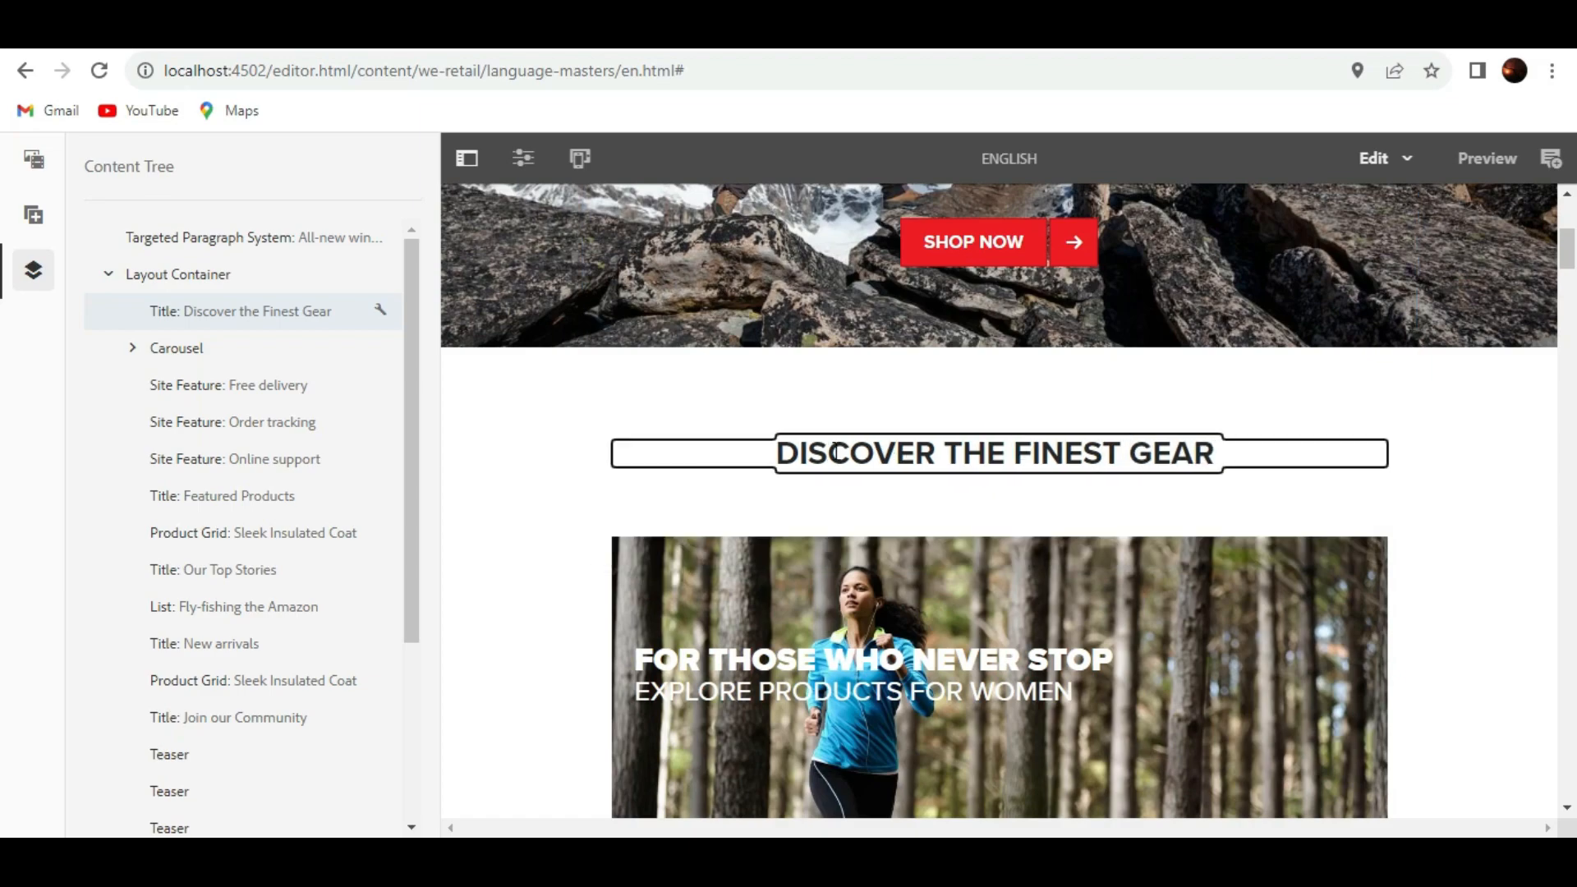
text(MODIFIED)
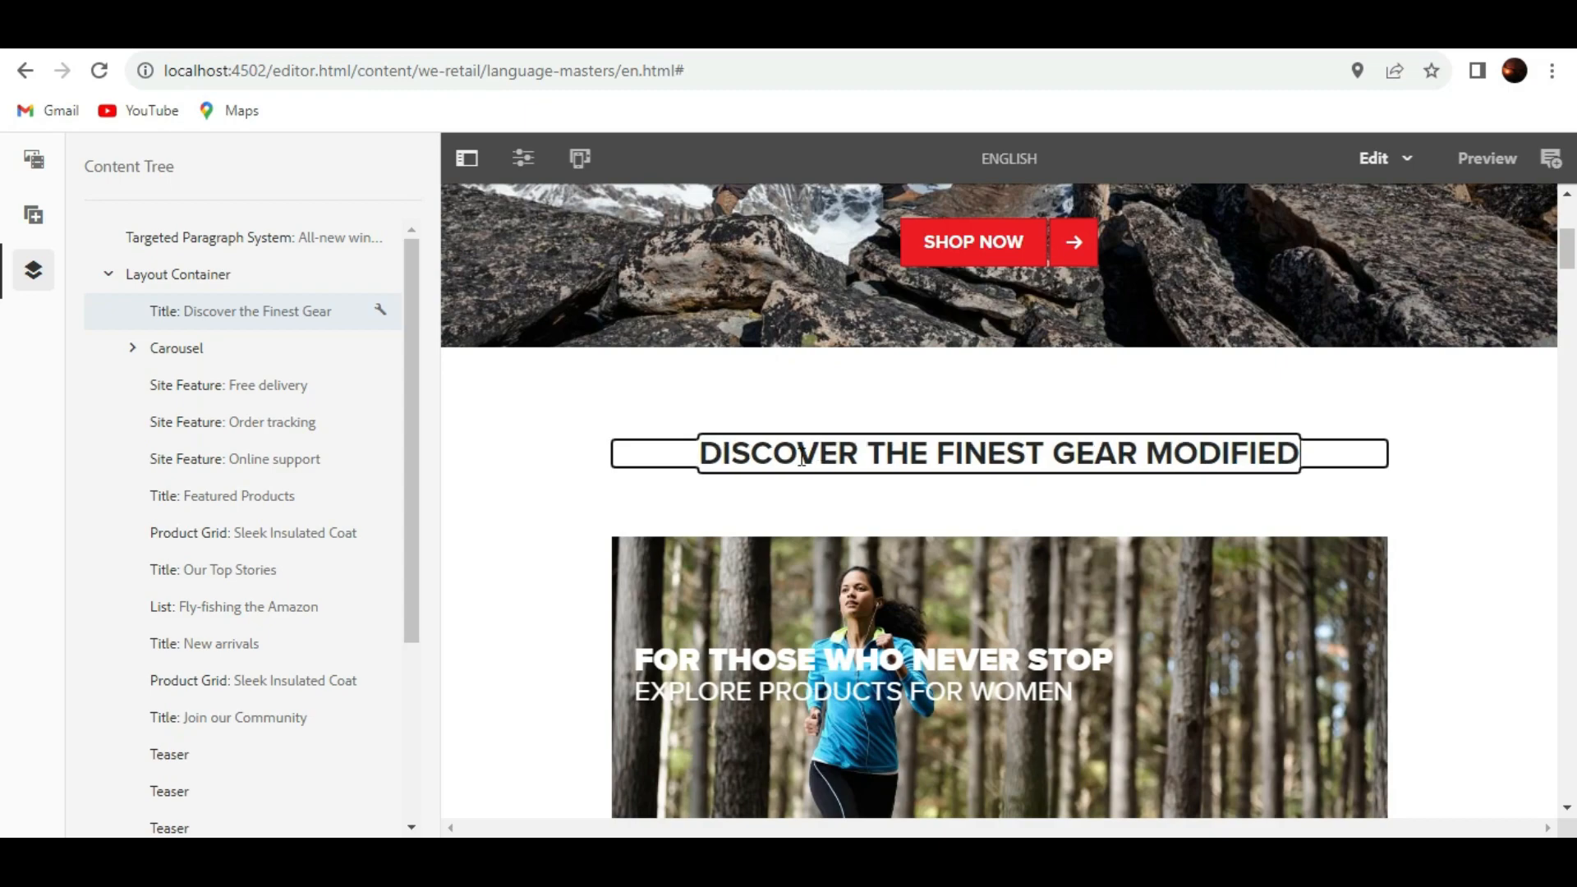
- Finish the title's inline edit and find the Discover the Finest Gear title on the page's wcmmode=disabled tab
click(540, 498)
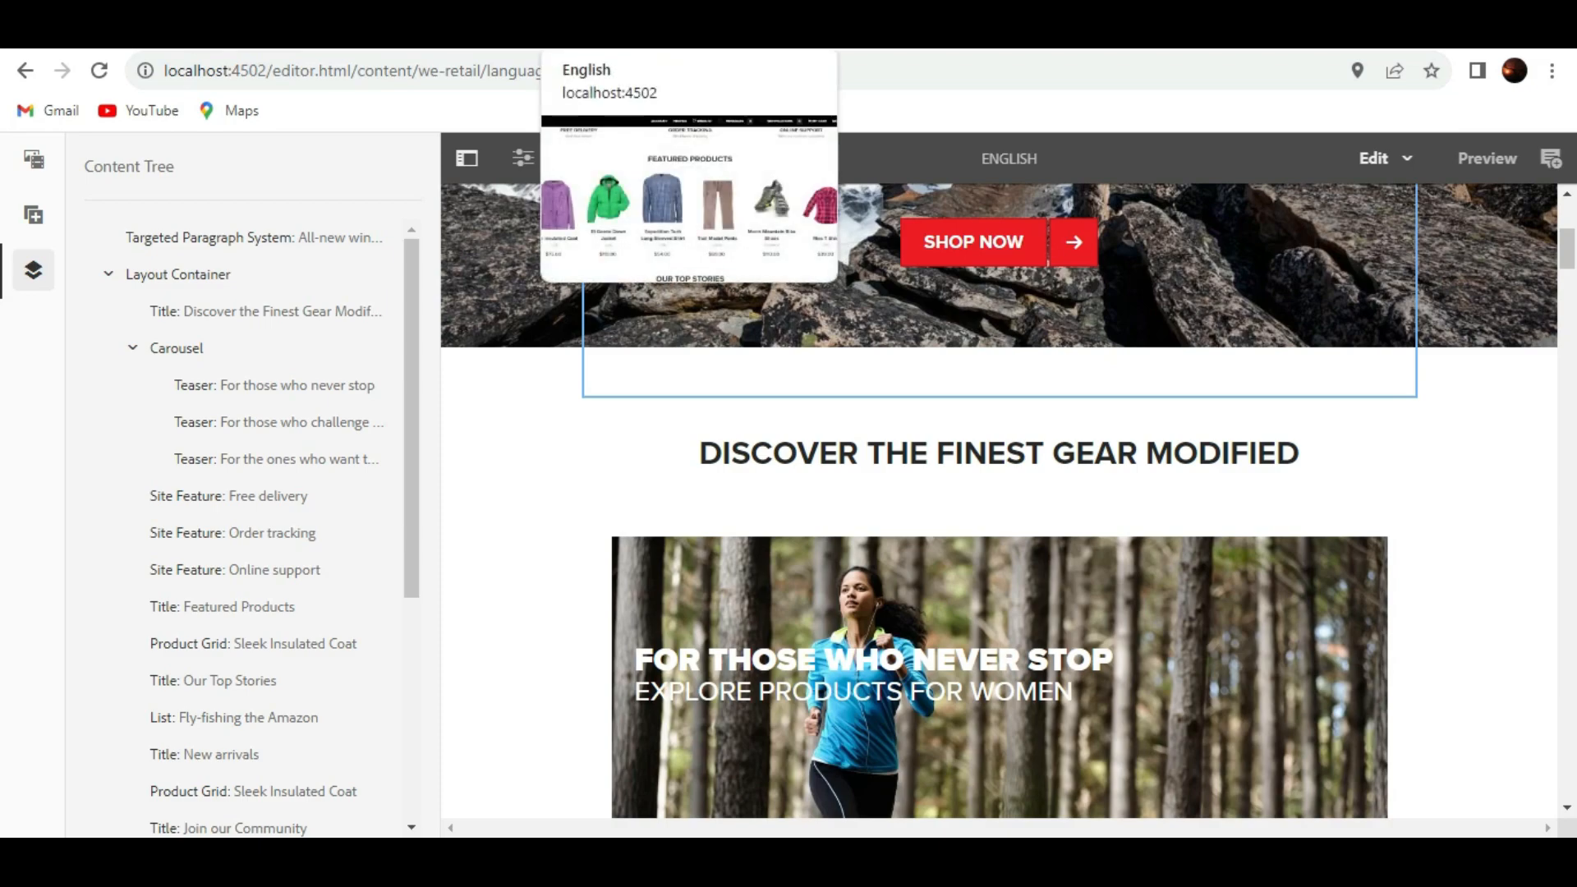
click(595, 33)
drag(589, 70, 766, 75)
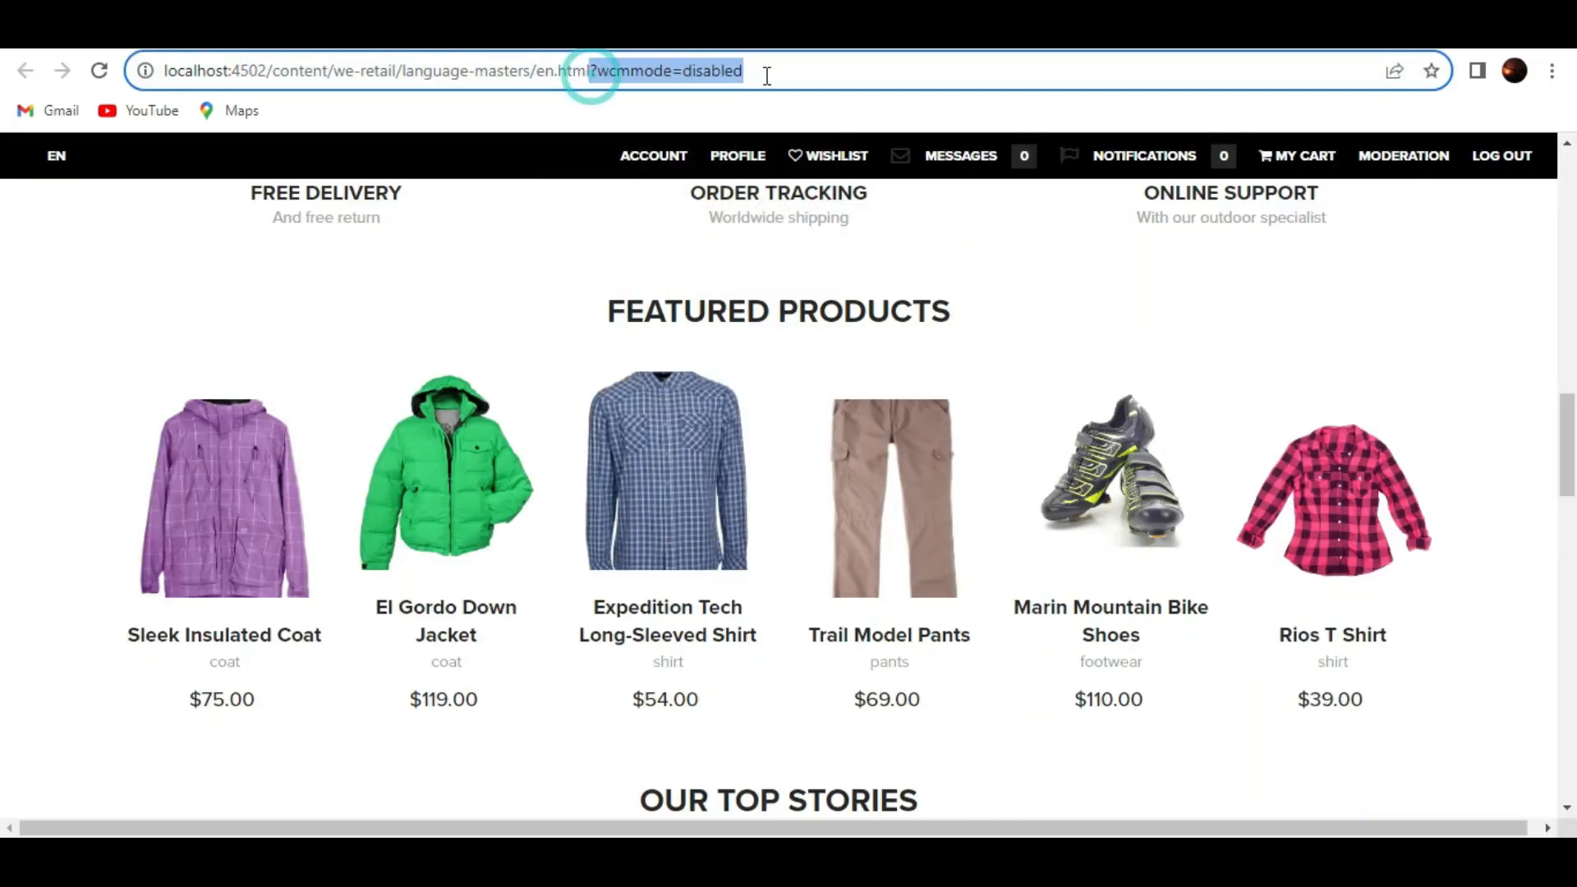
click(491, 249)
scroll(530, 379, up, 4)
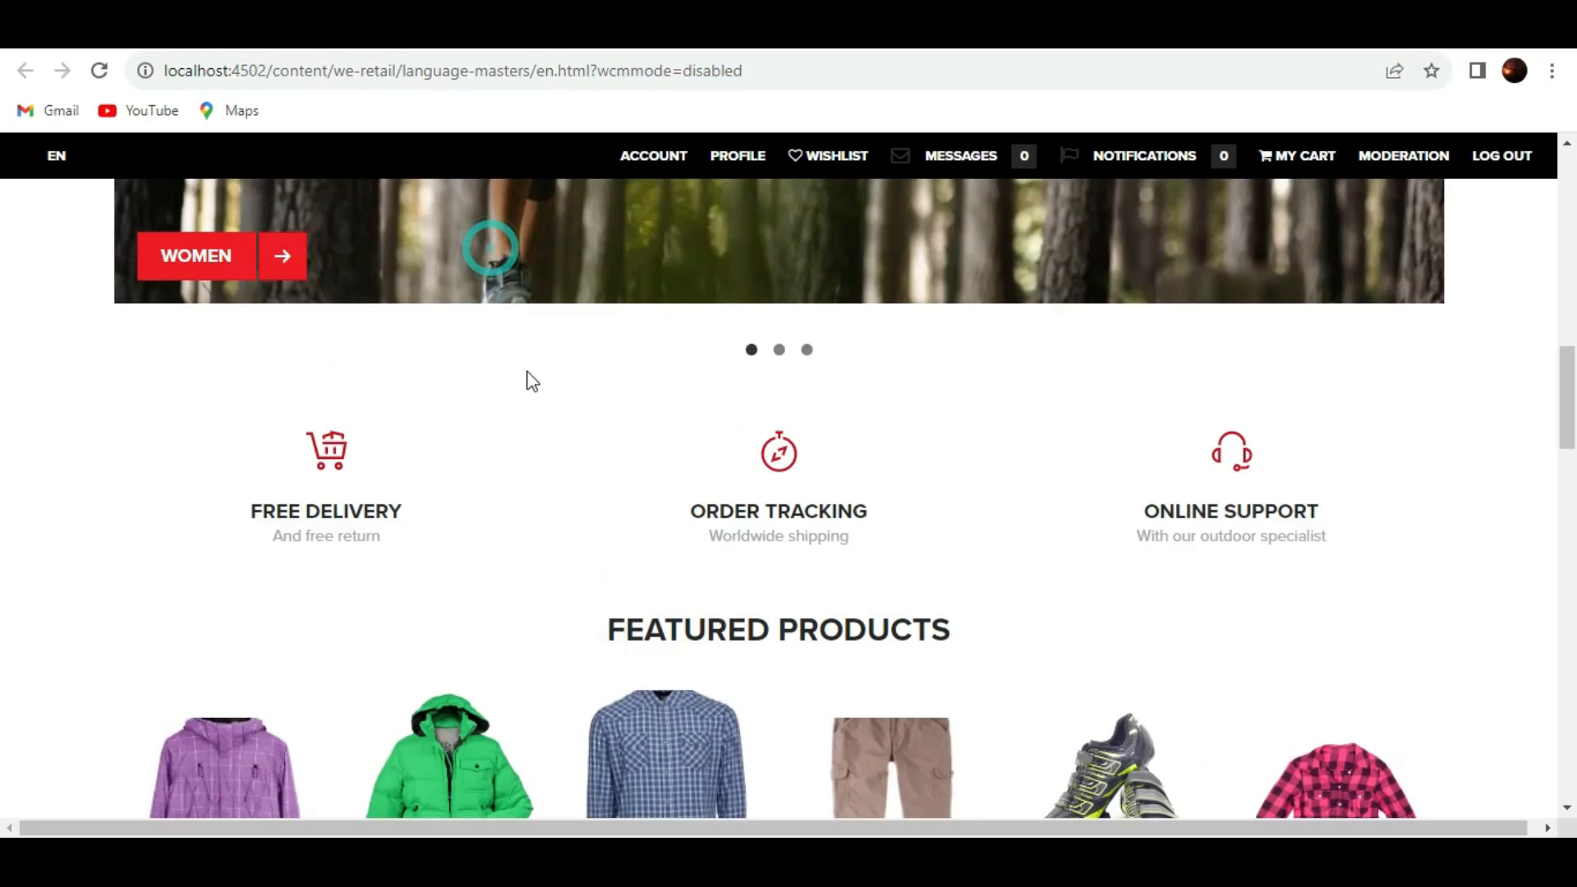
scroll(532, 380, up, 12)
scroll(534, 384, down, 11)
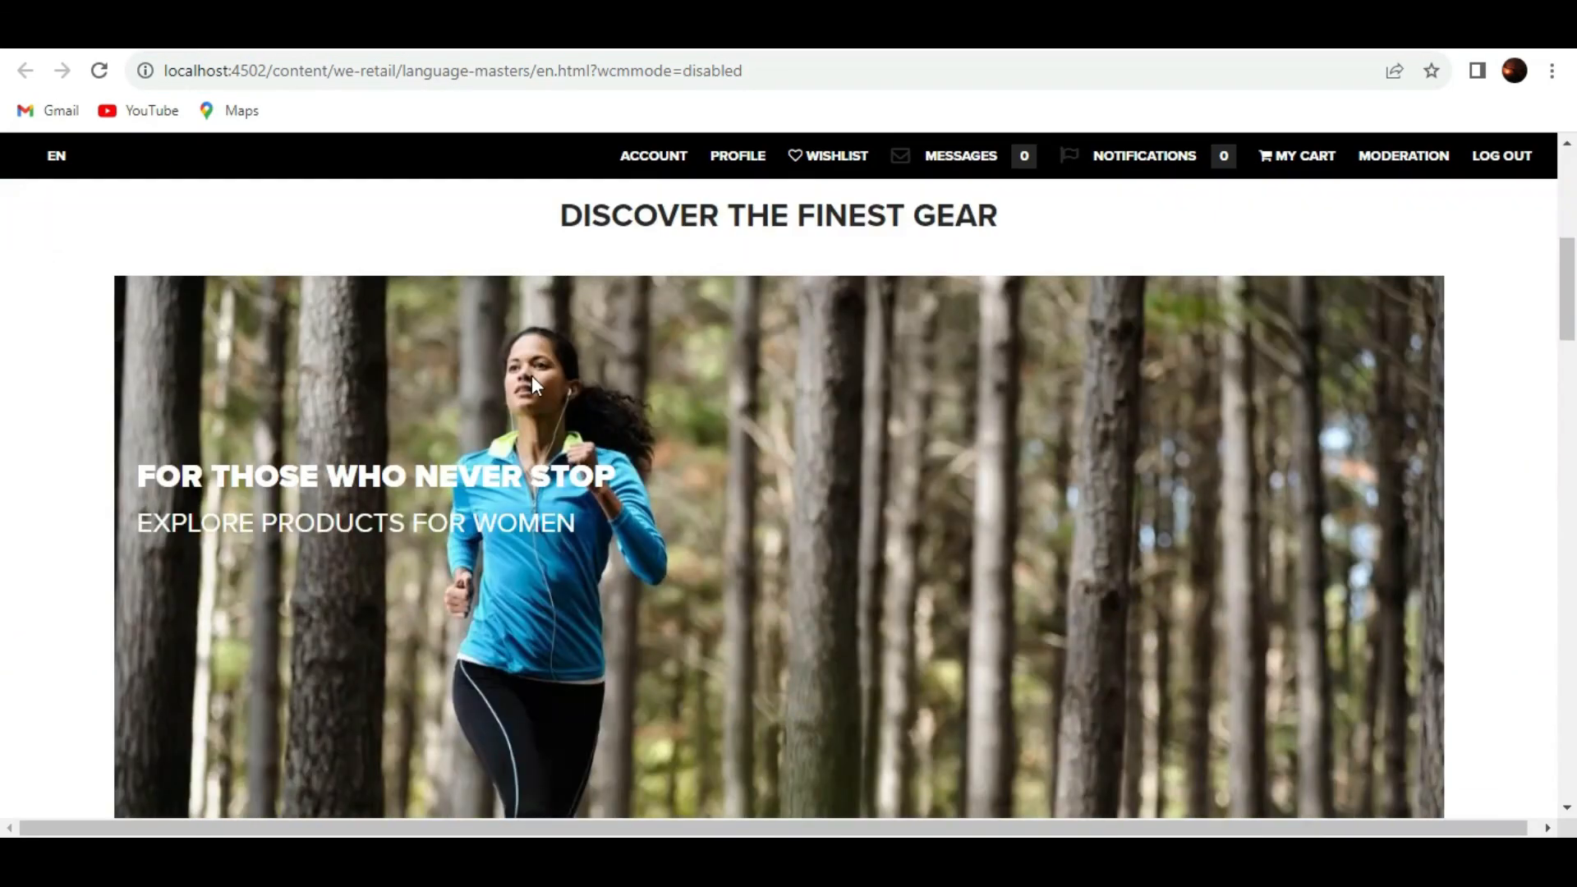
scroll(534, 384, up, 4)
scroll(531, 376, up, 2)
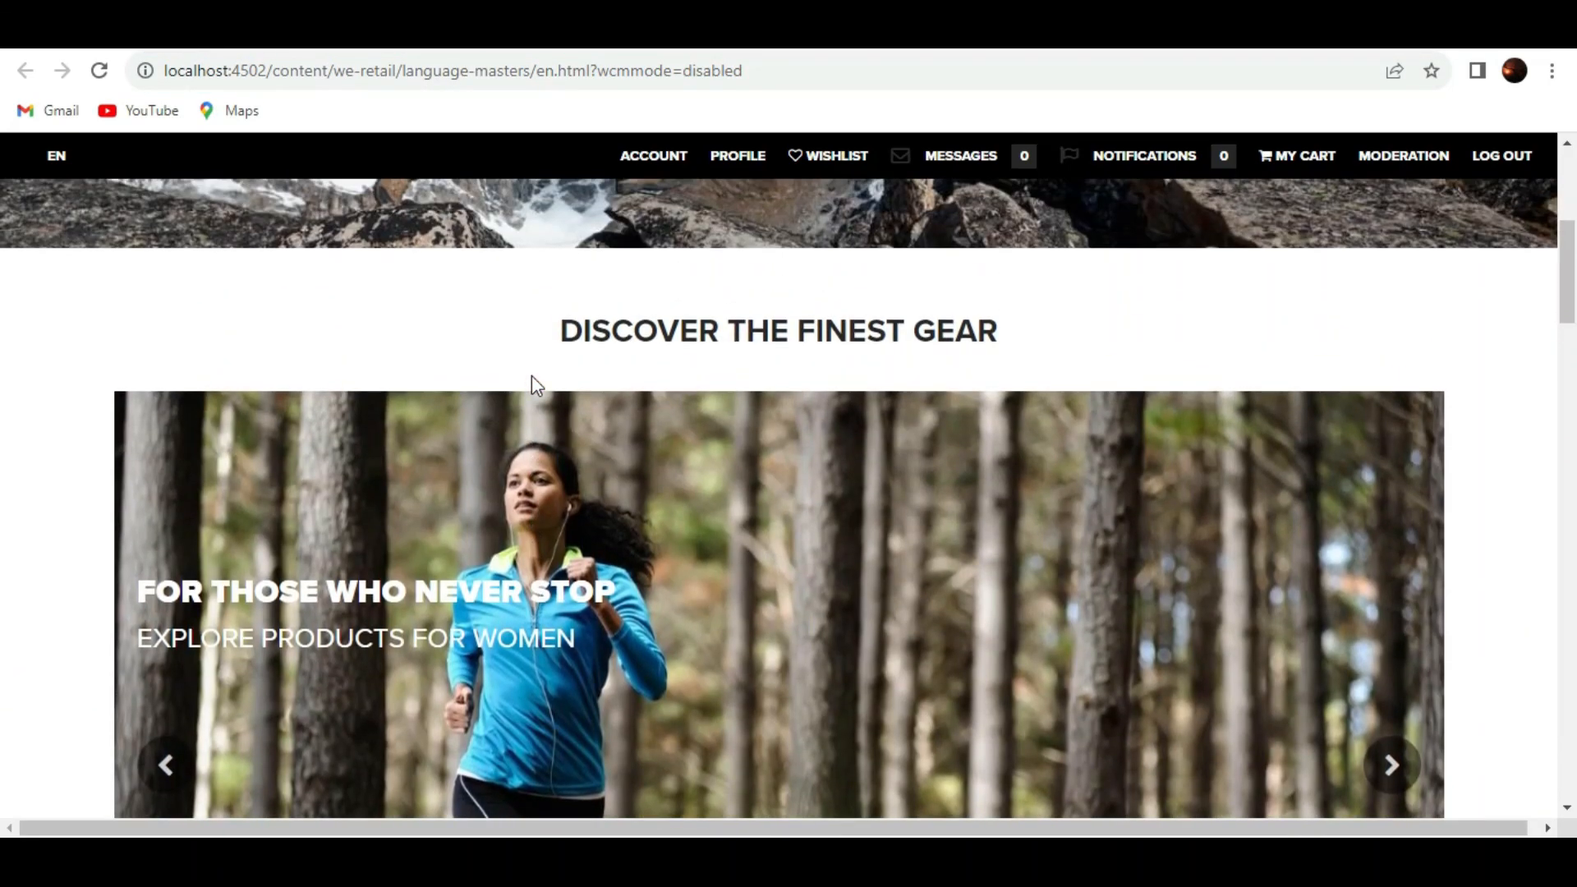
drag(556, 333, 1038, 345)
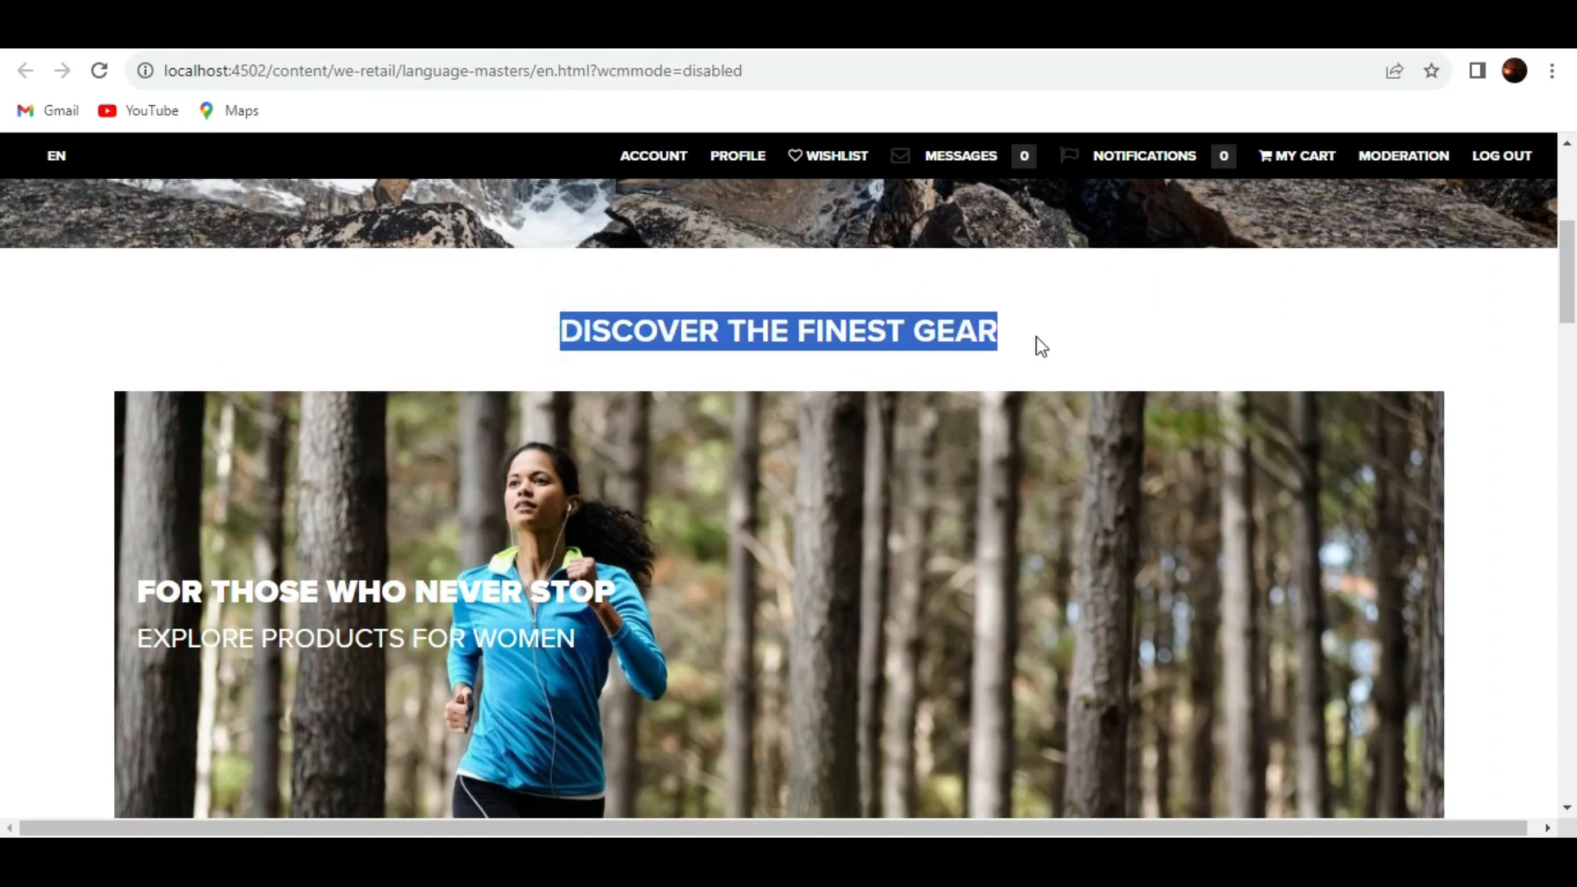
click(1041, 345)
- Reload the wcmmode=disabled page, check its Discover the Finest Gear title against the editor, and return to the editor tab
click(455, 33)
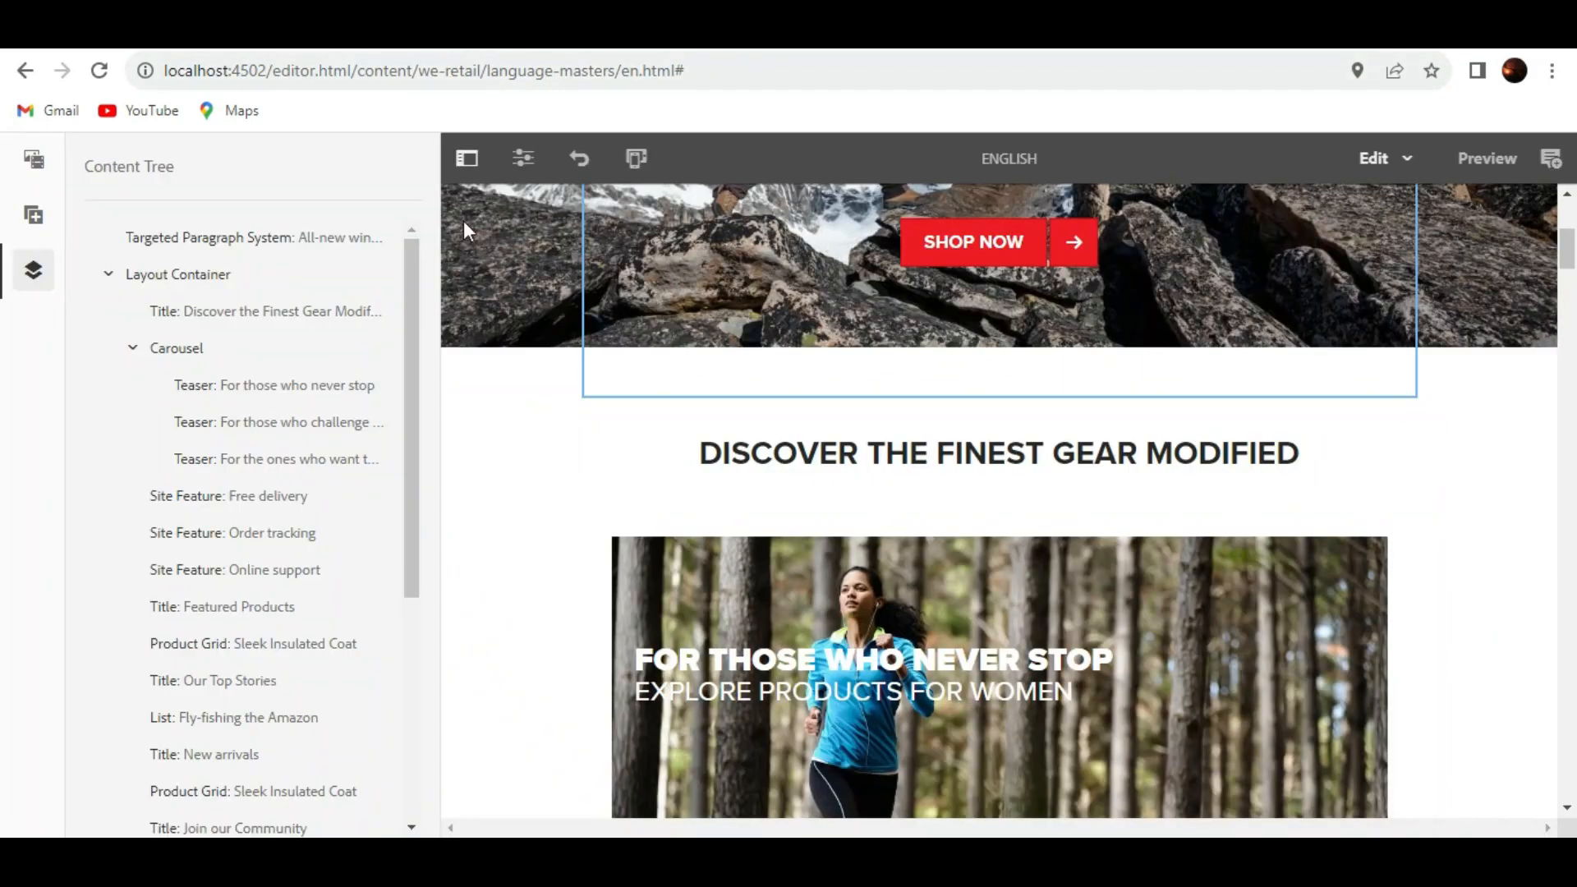
click(620, 46)
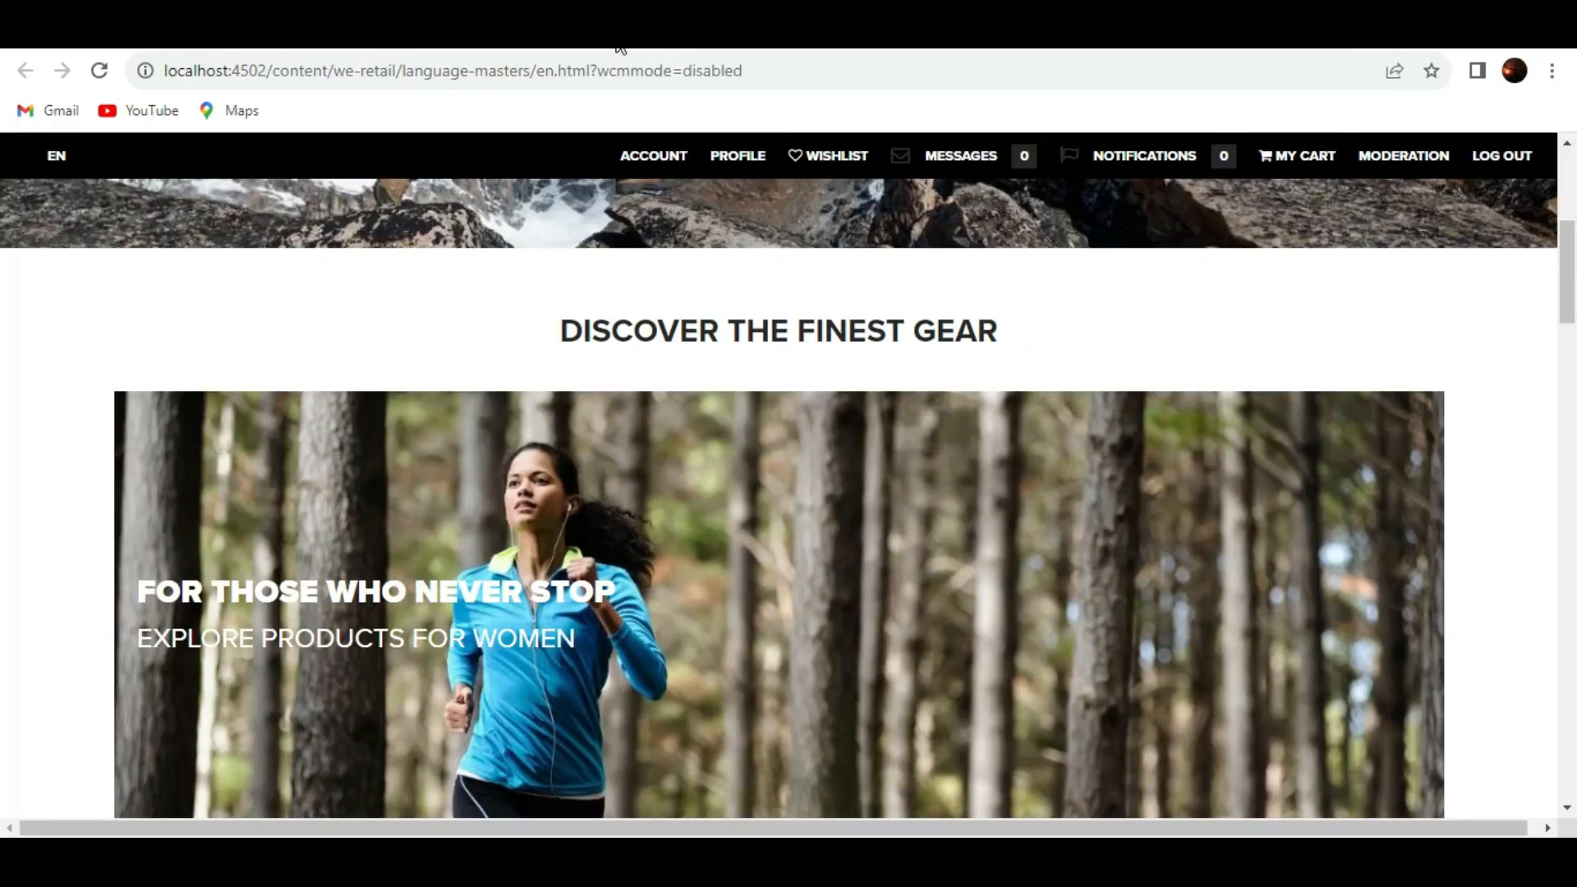
click(100, 71)
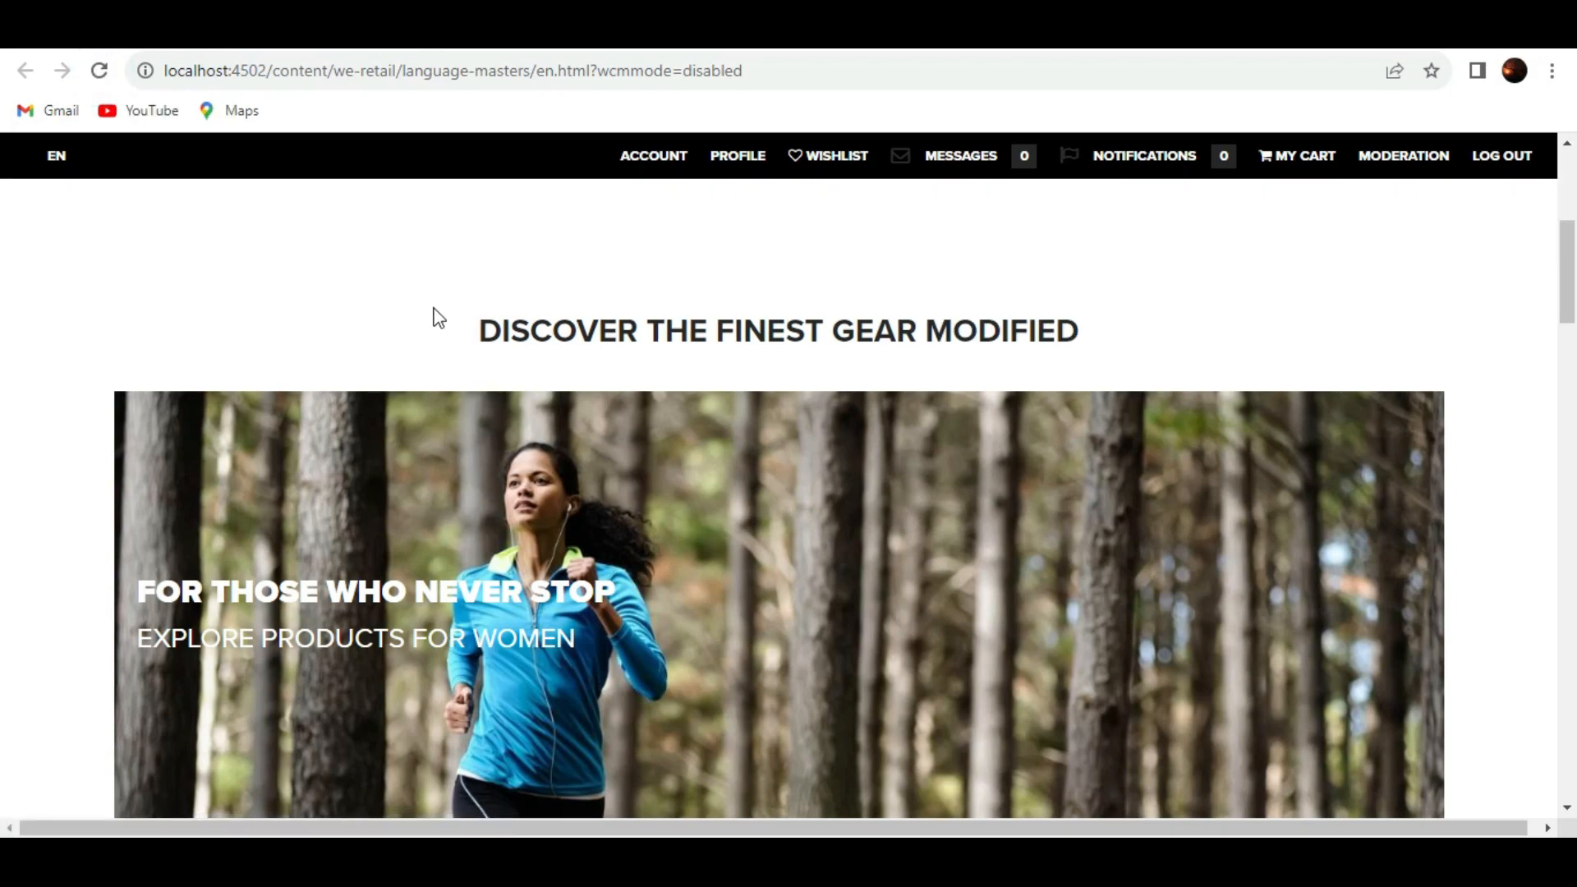
drag(509, 330, 1147, 380)
click(1151, 341)
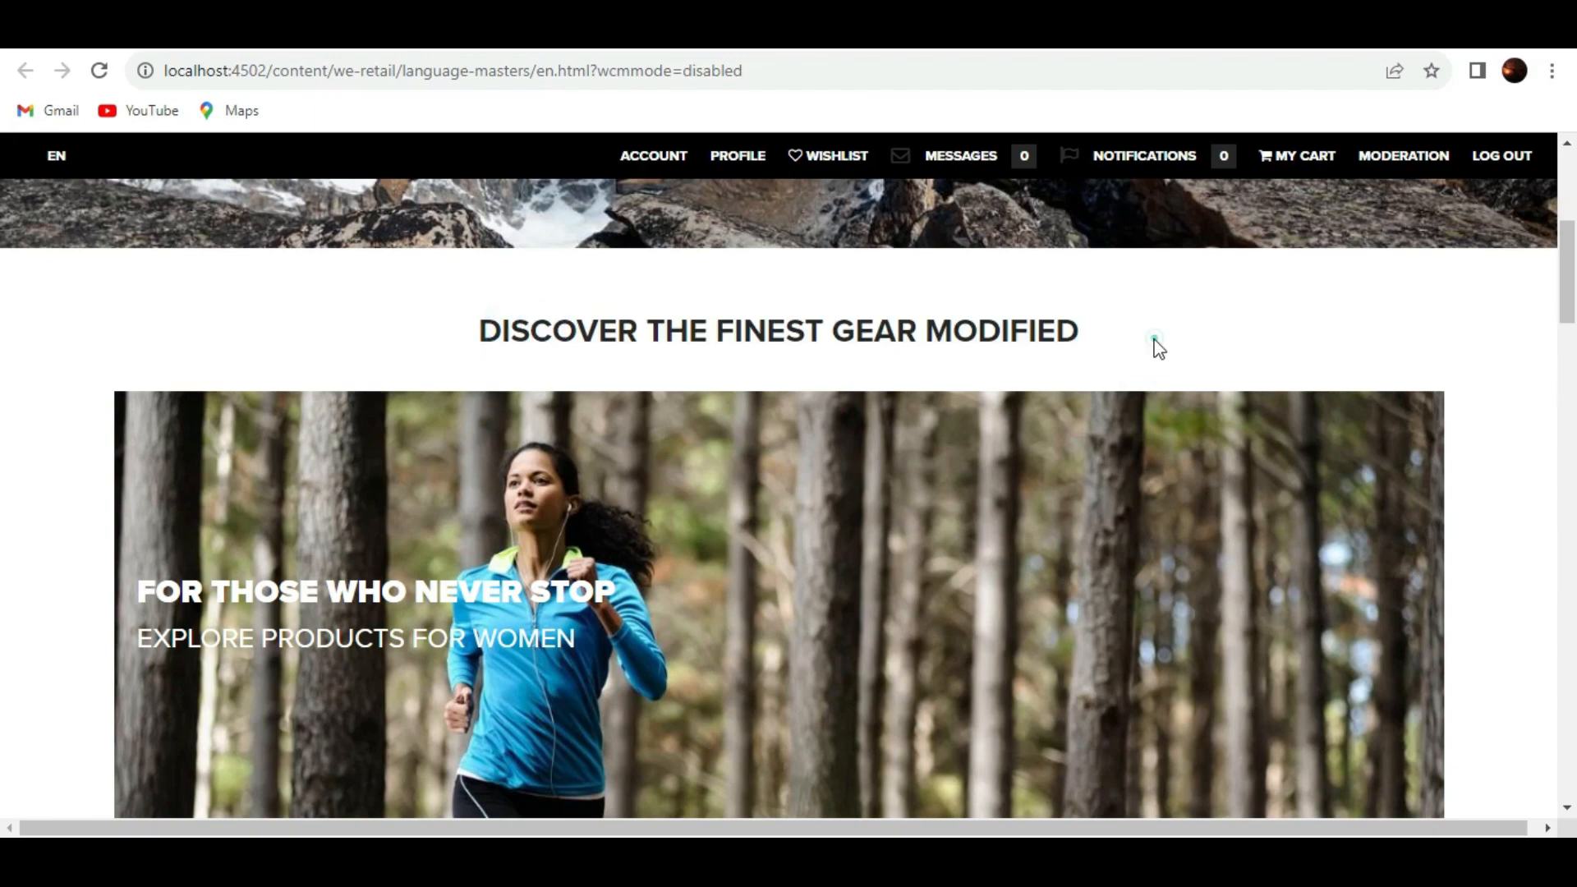
click(427, 32)
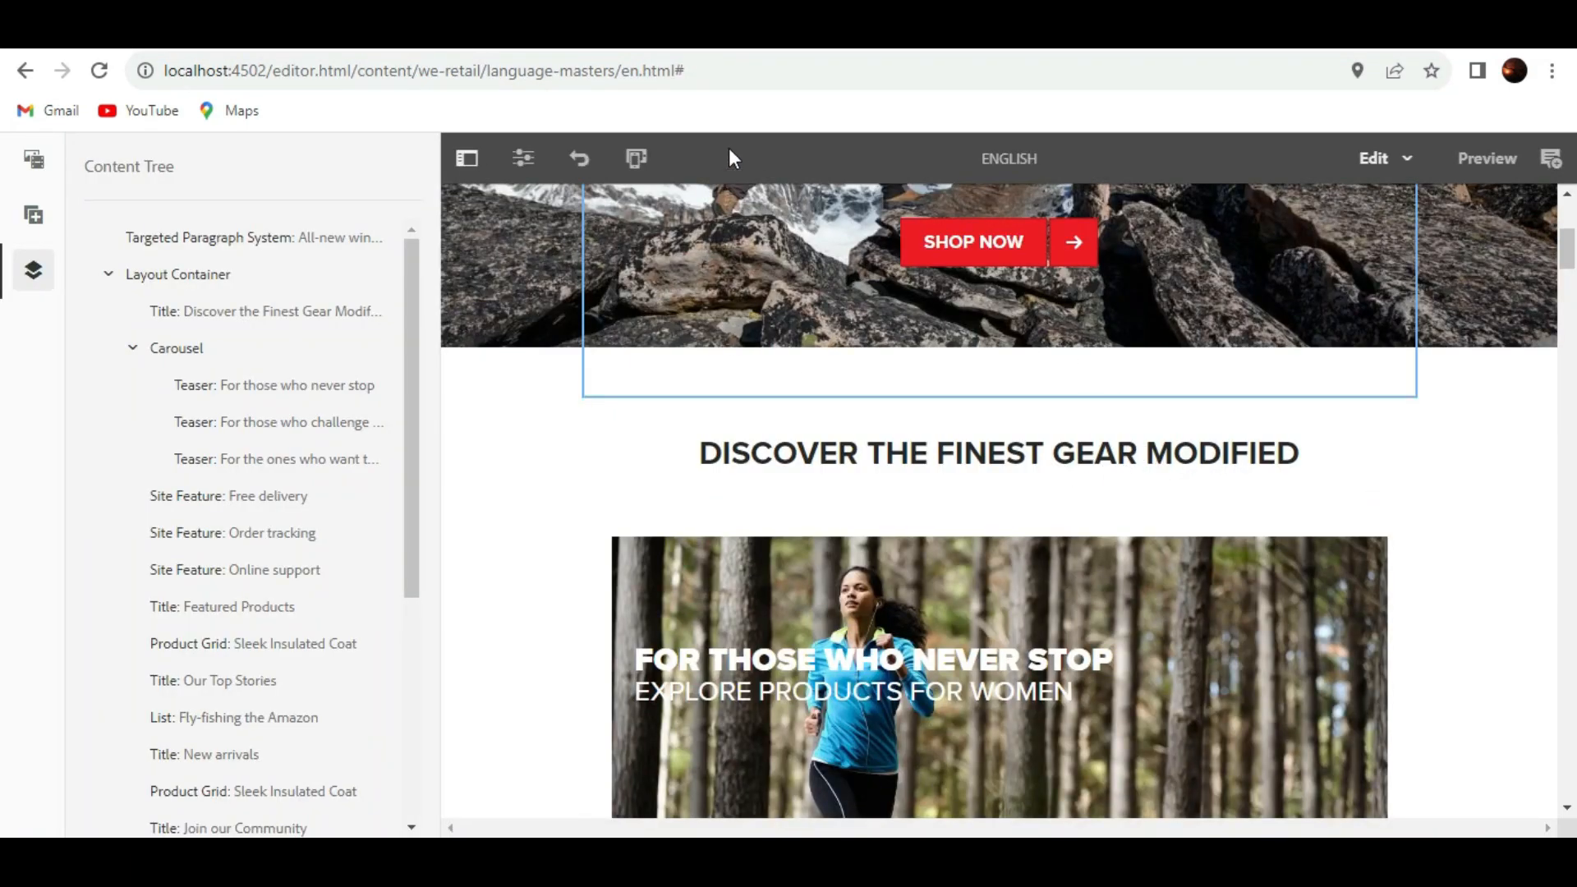
click(598, 37)
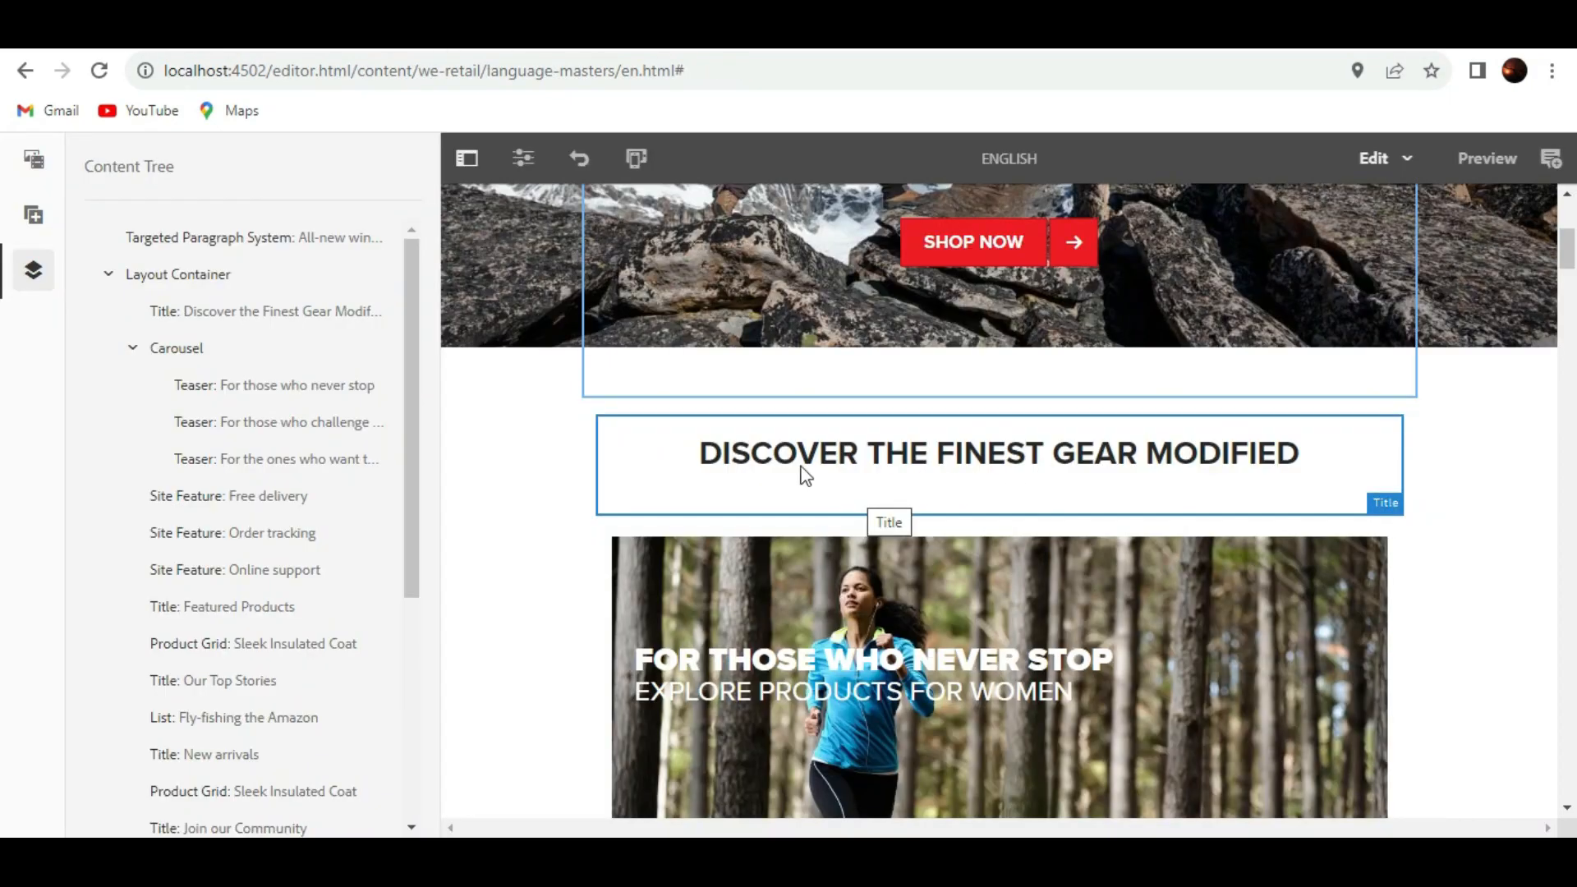
- Apply the Link Button style to the For Those Who Never Stop teaser in the carousel
scroll(957, 469, down, 3)
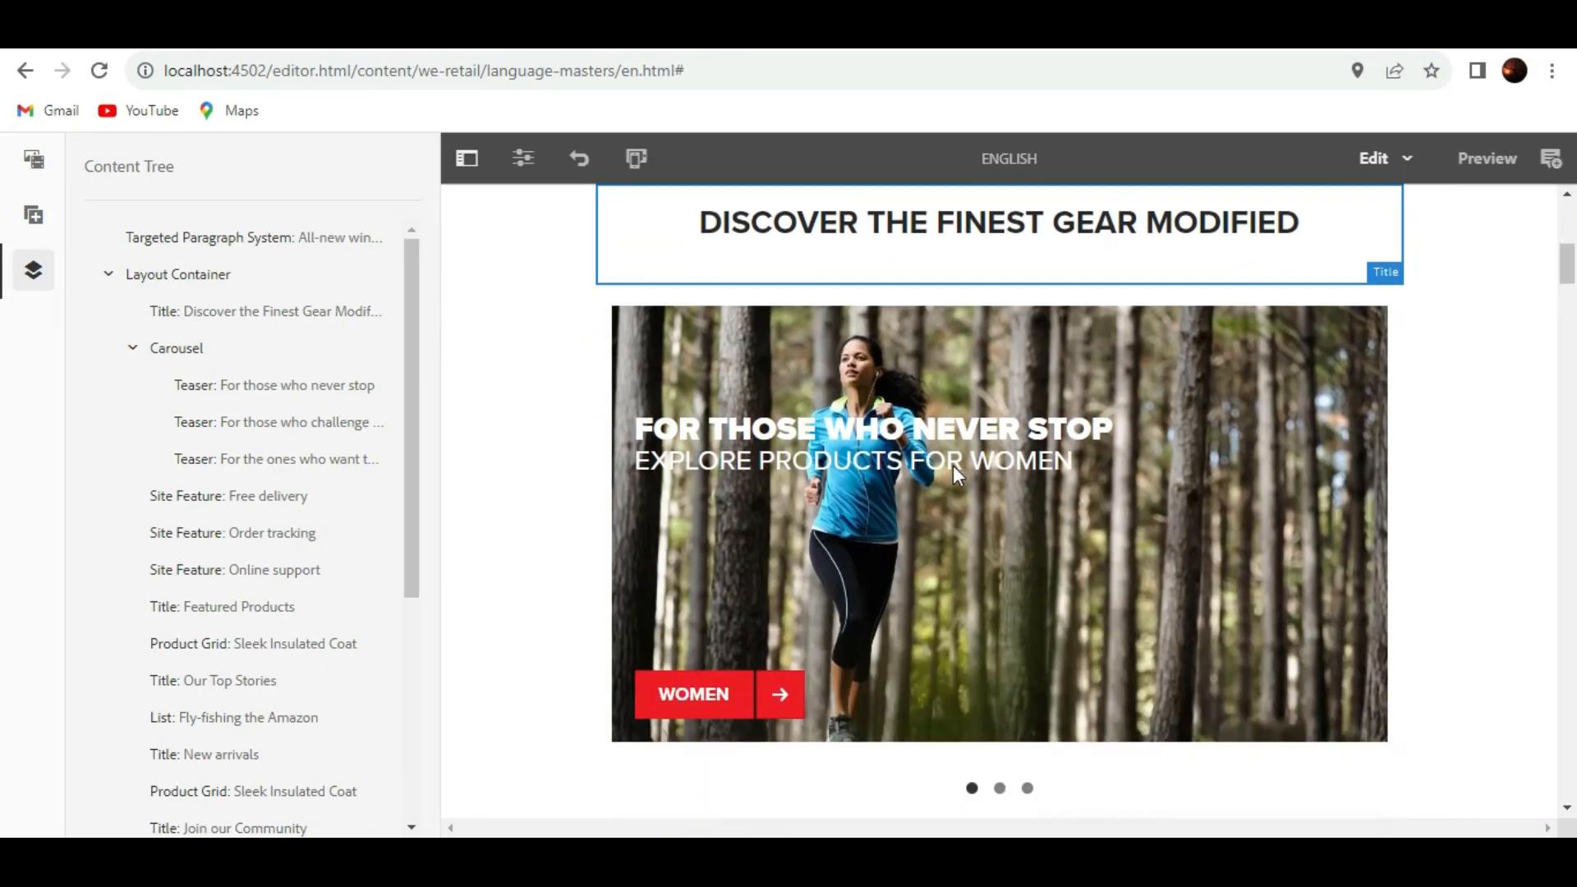
click(882, 605)
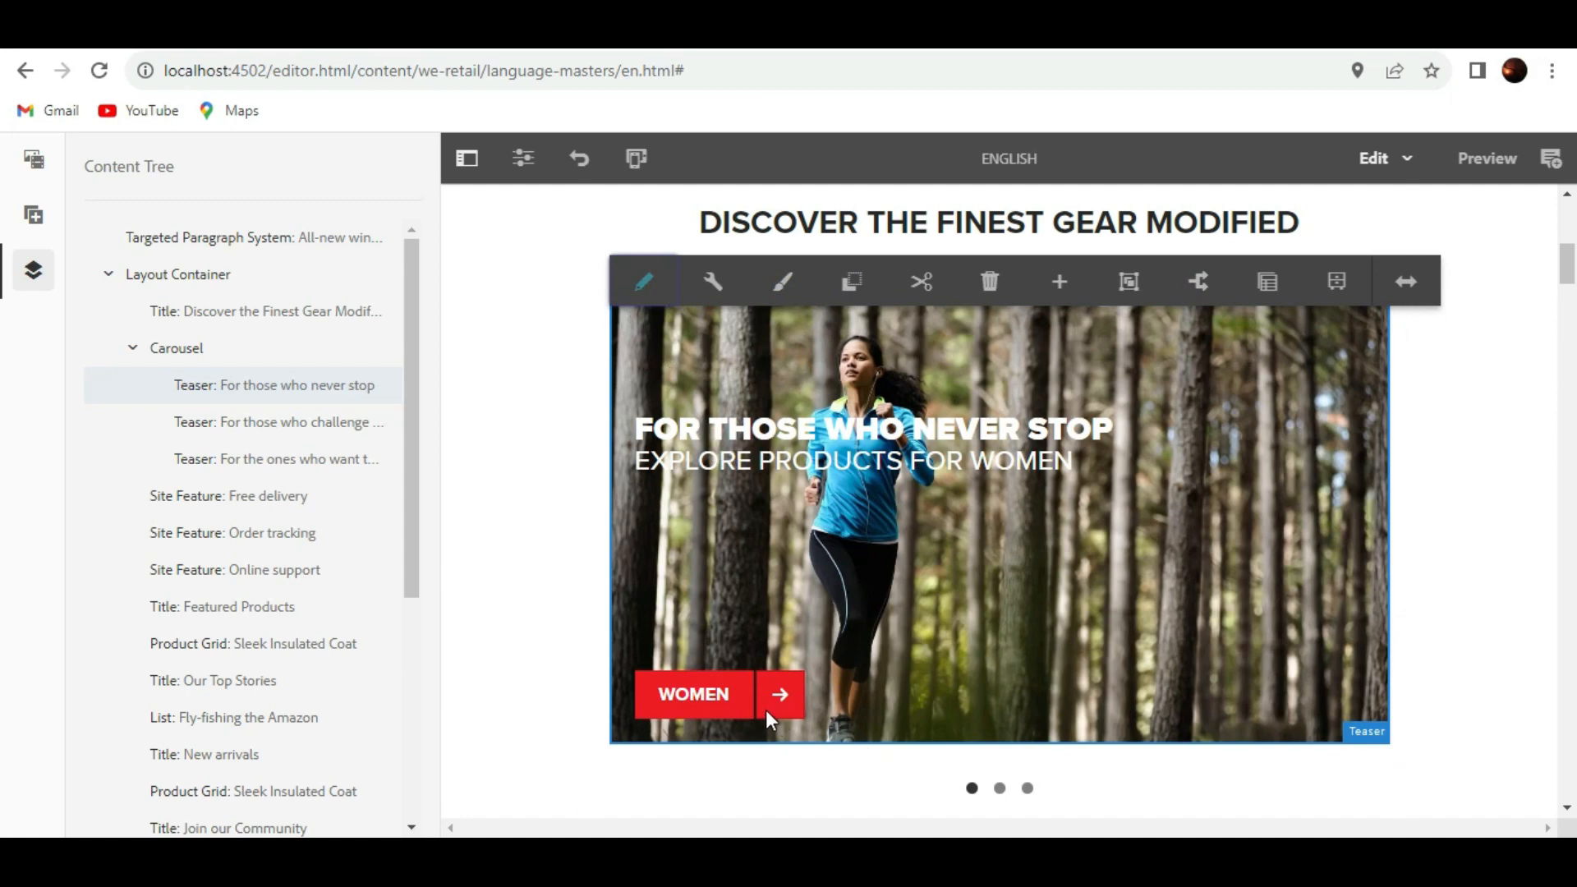
click(784, 287)
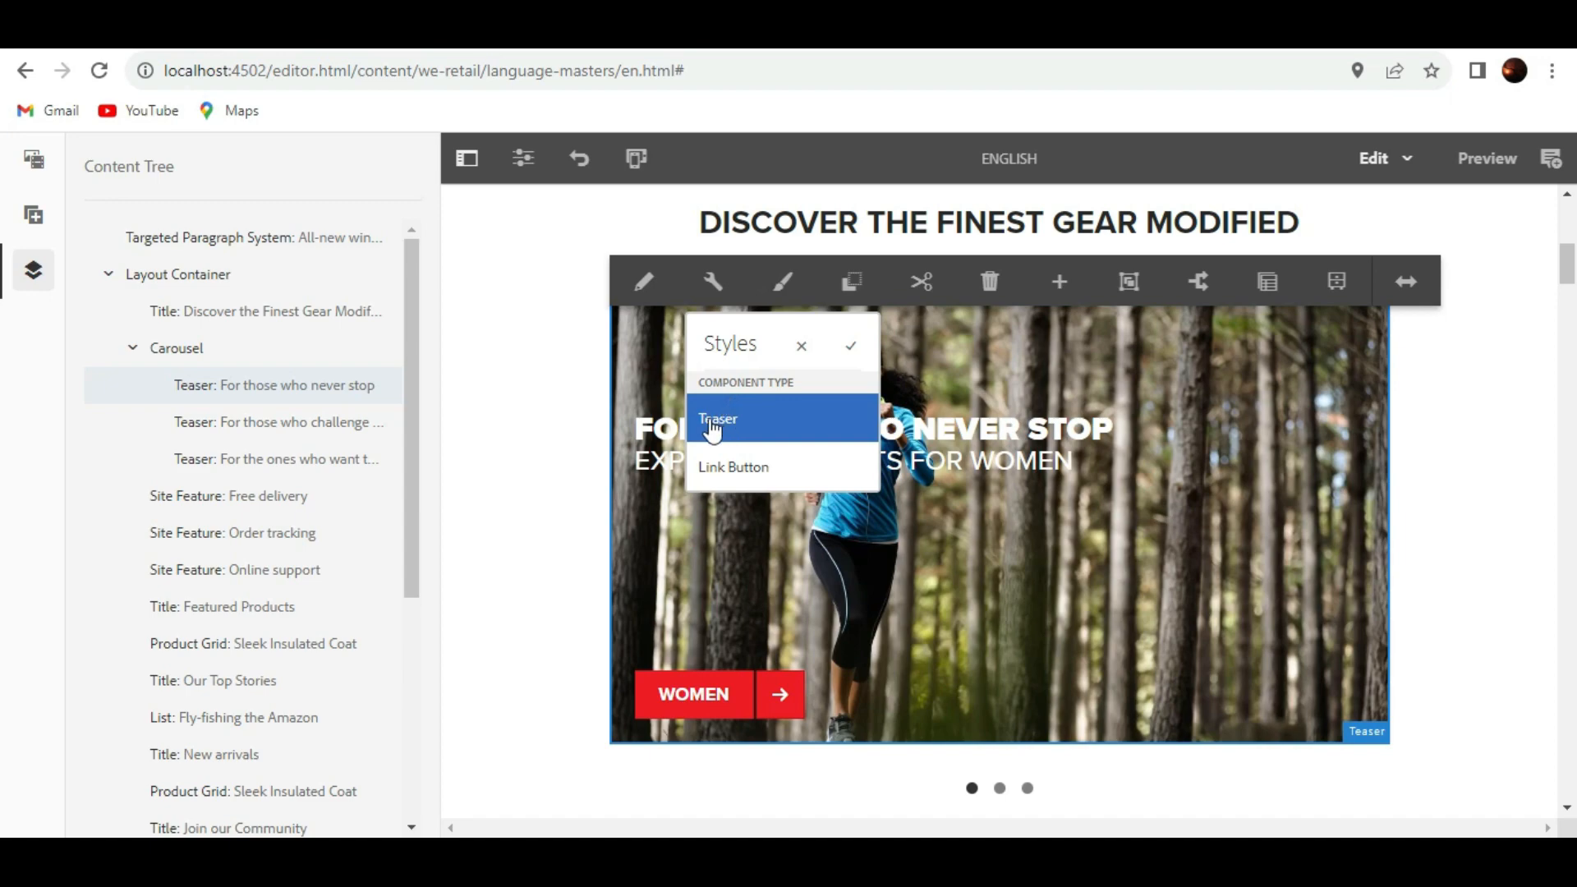
click(764, 475)
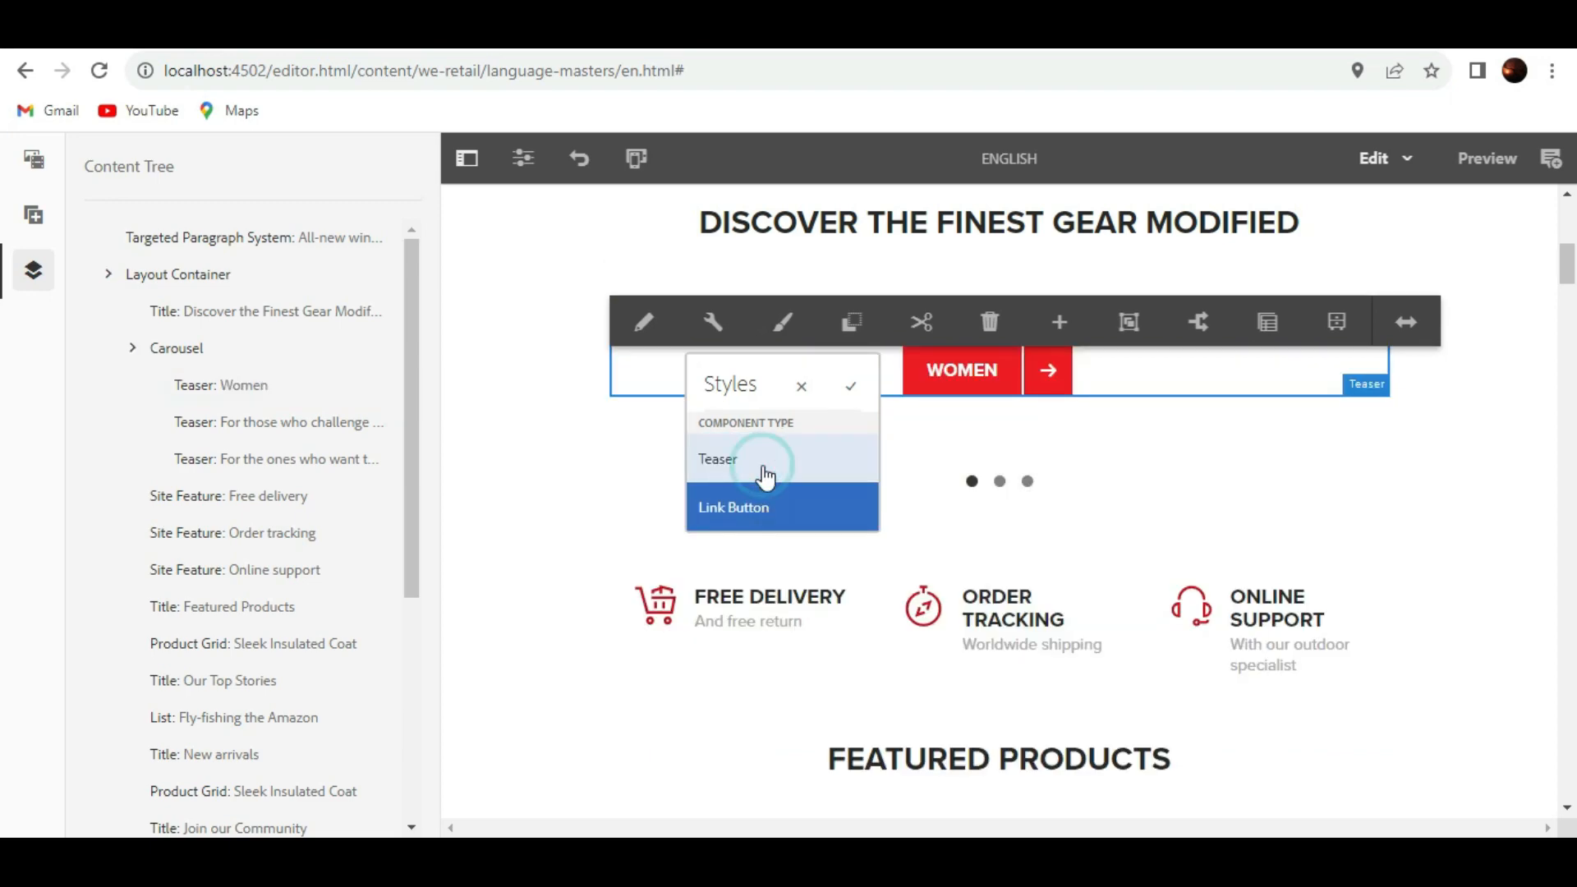
click(852, 387)
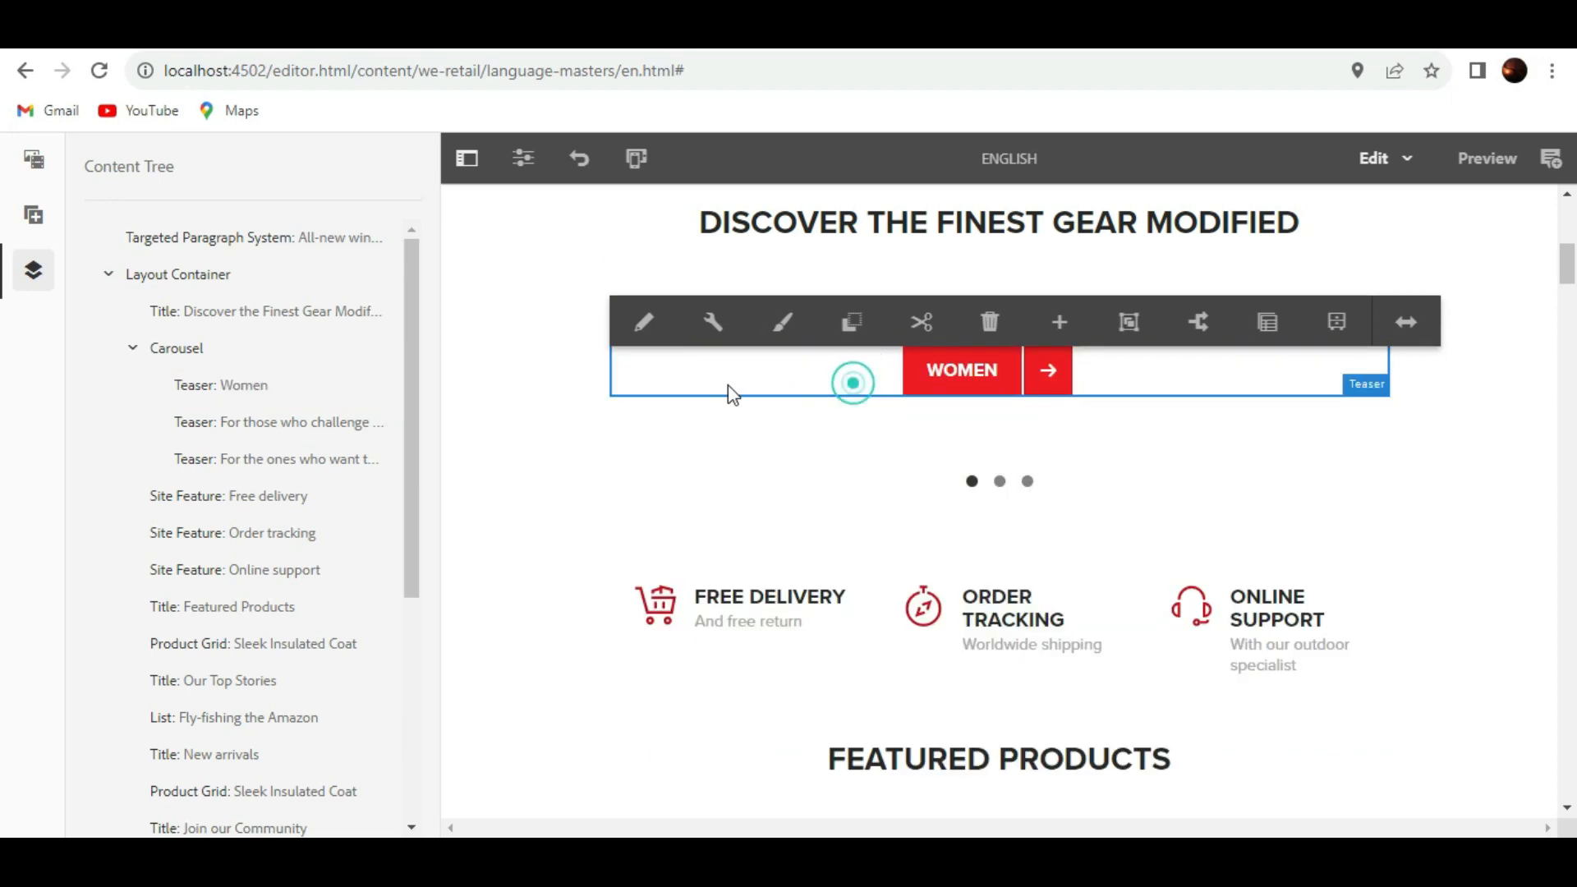
click(555, 346)
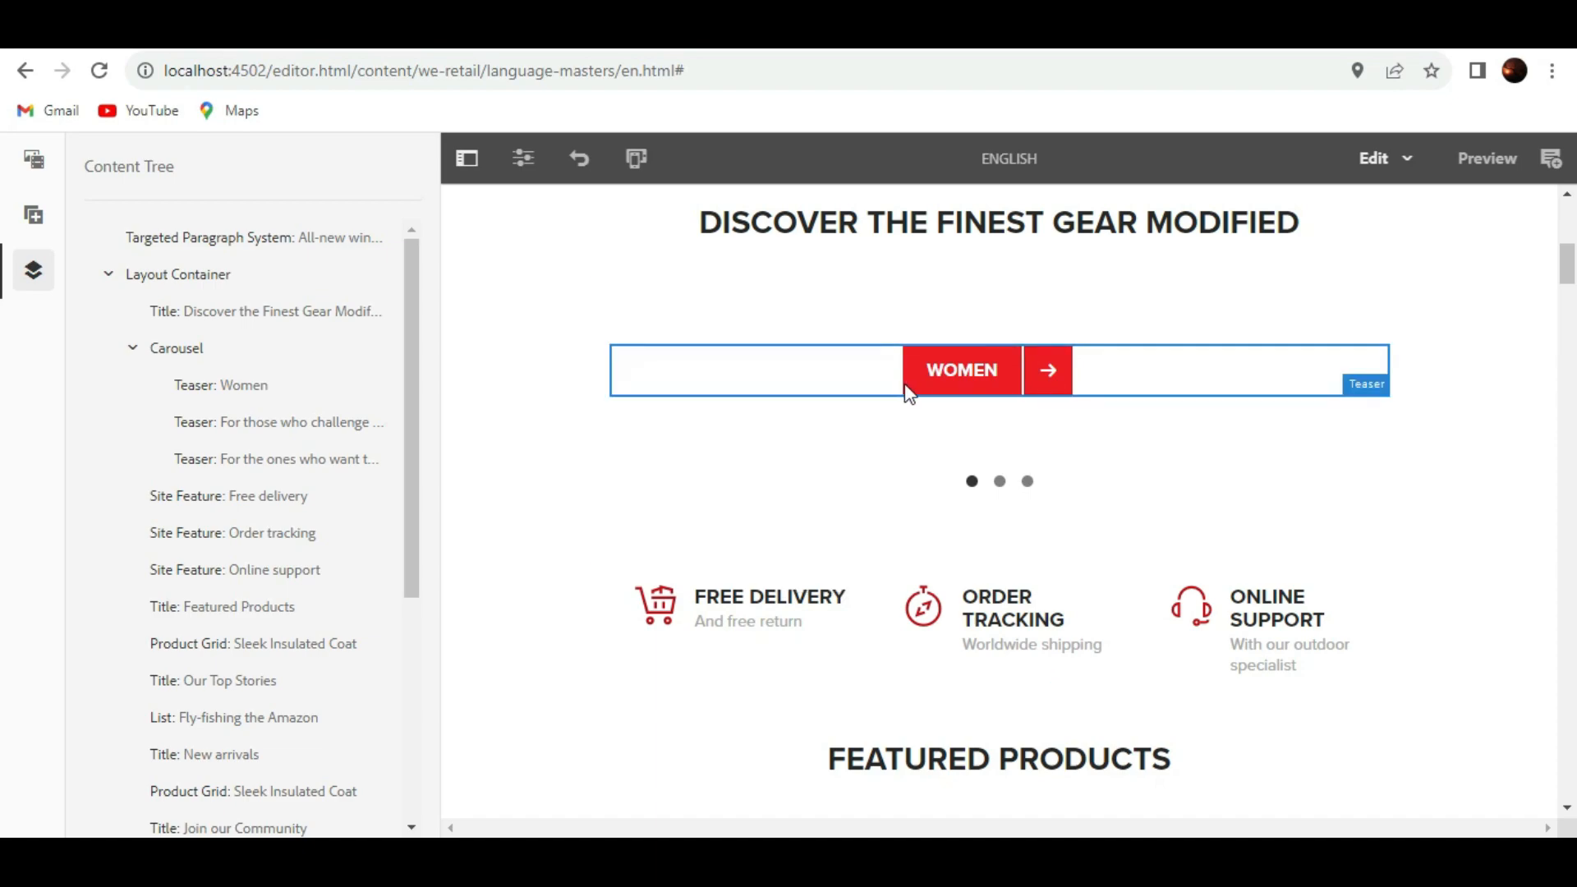
- Switch the Women link button in the carousel back to the Teaser style
click(825, 378)
click(821, 368)
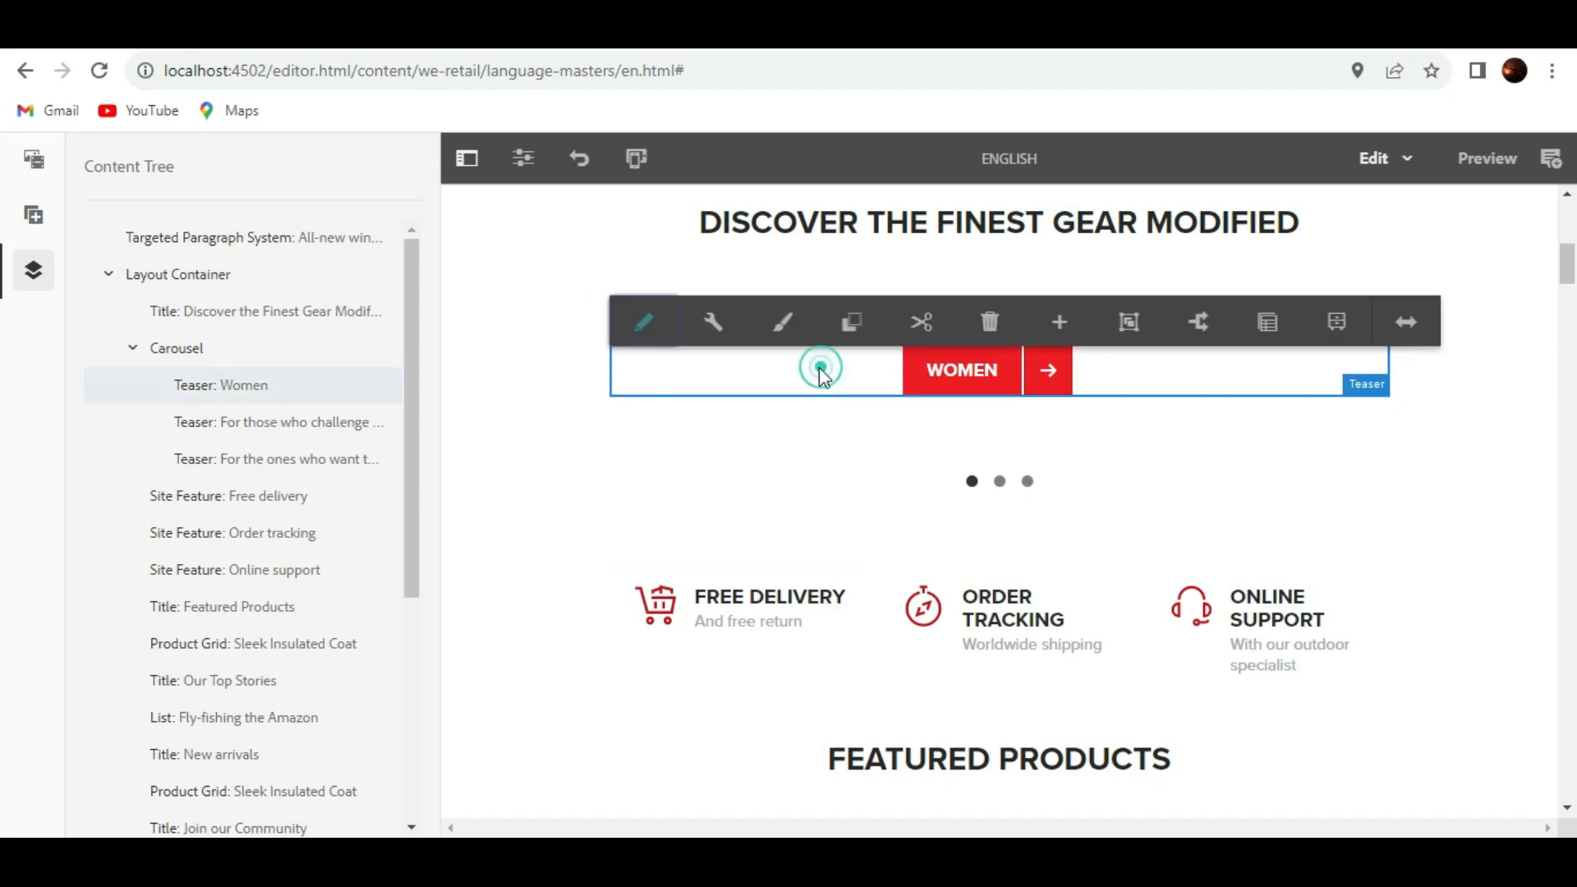
click(784, 324)
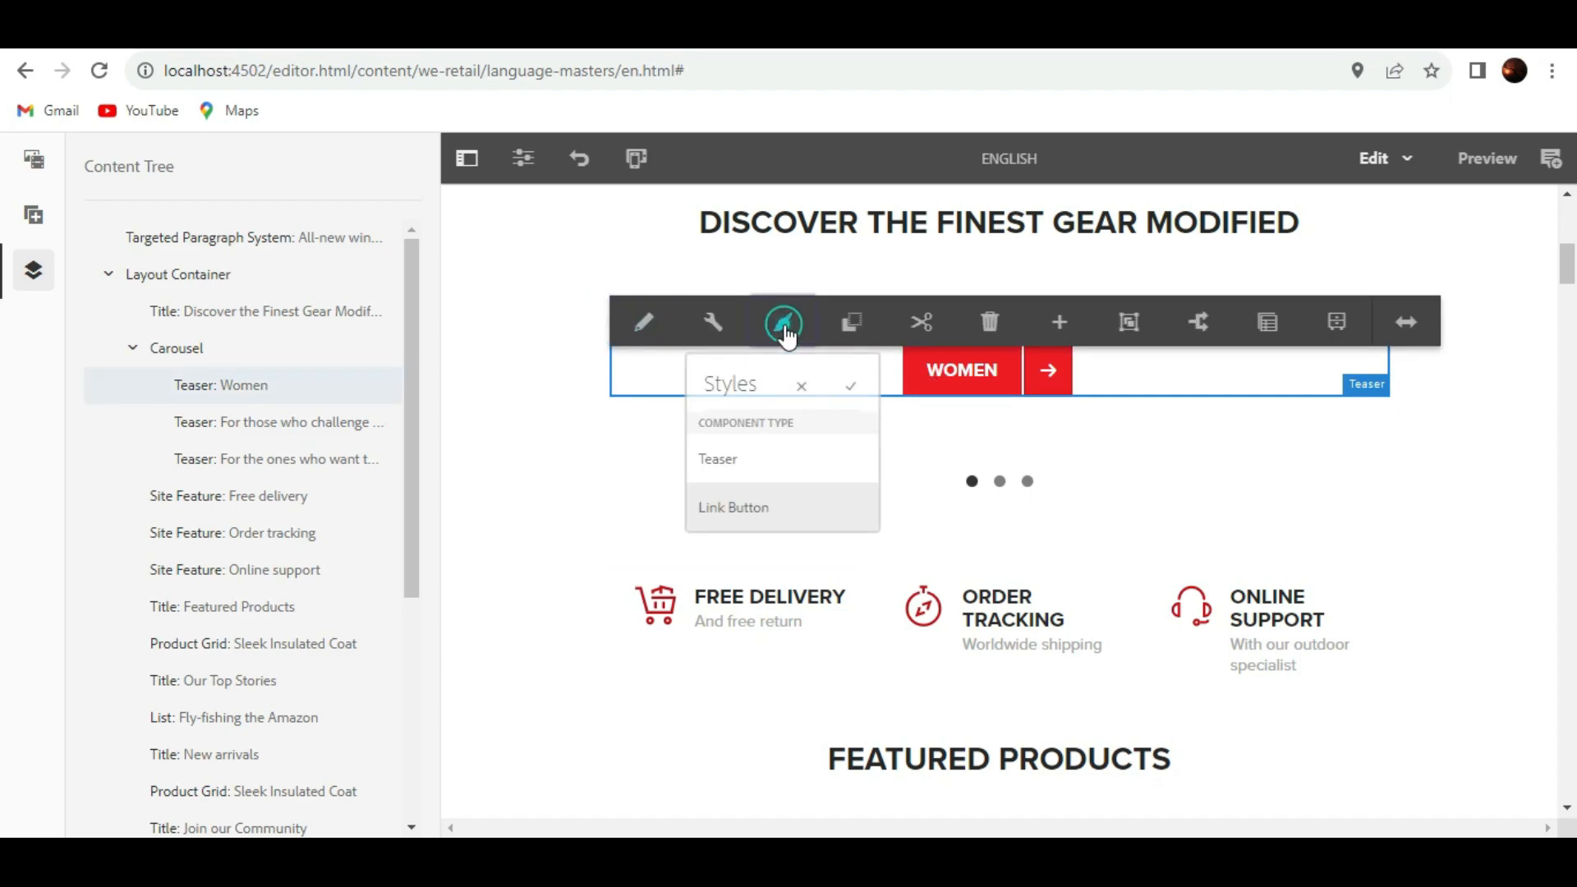
click(764, 462)
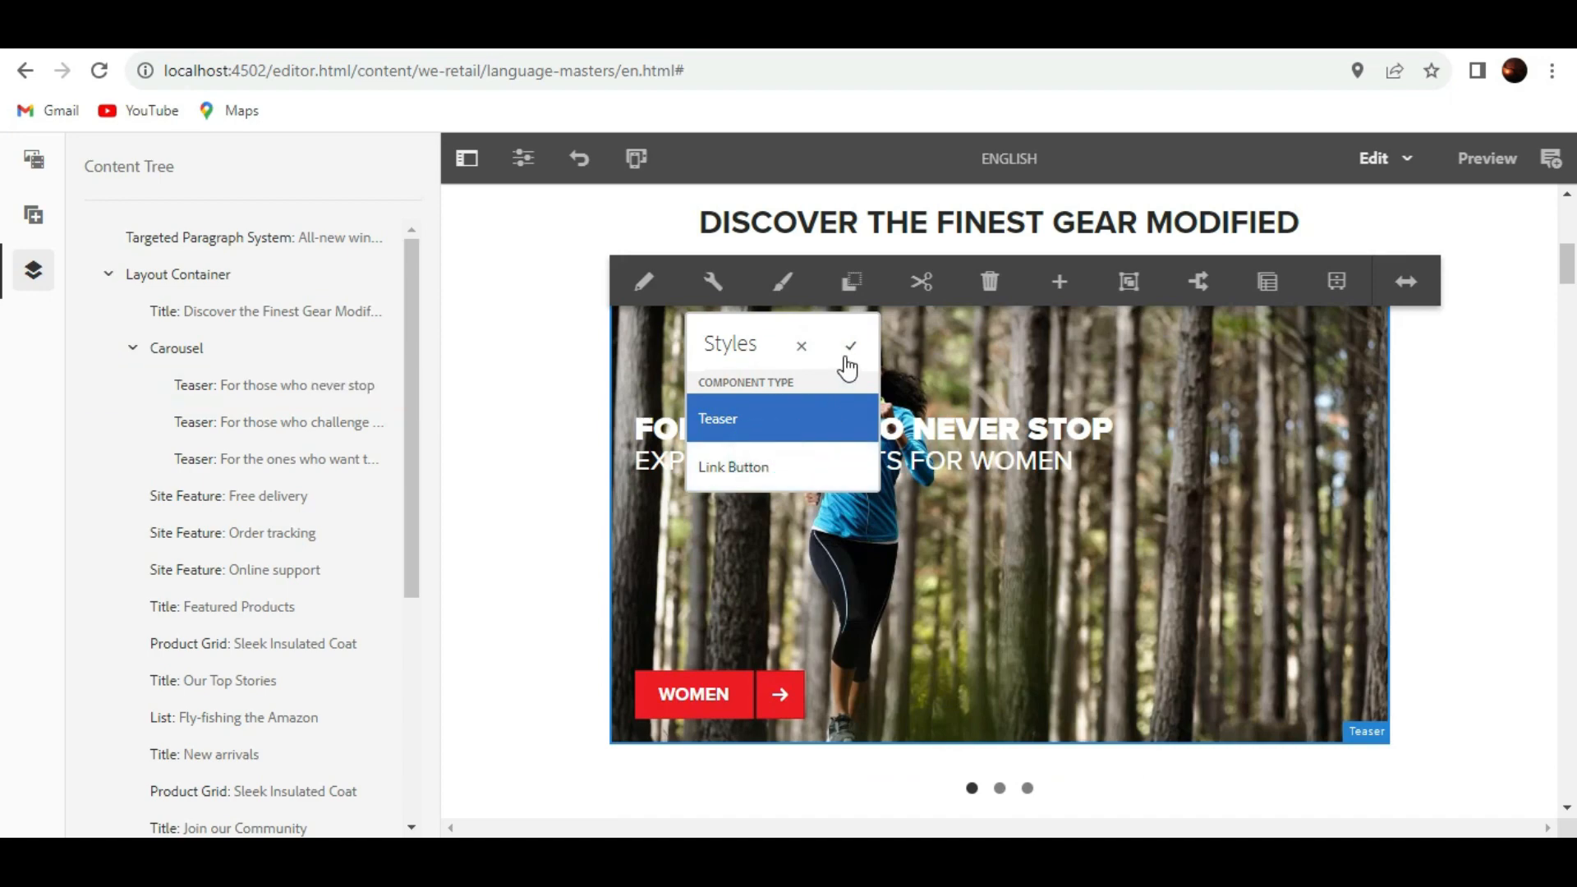
click(851, 354)
click(555, 385)
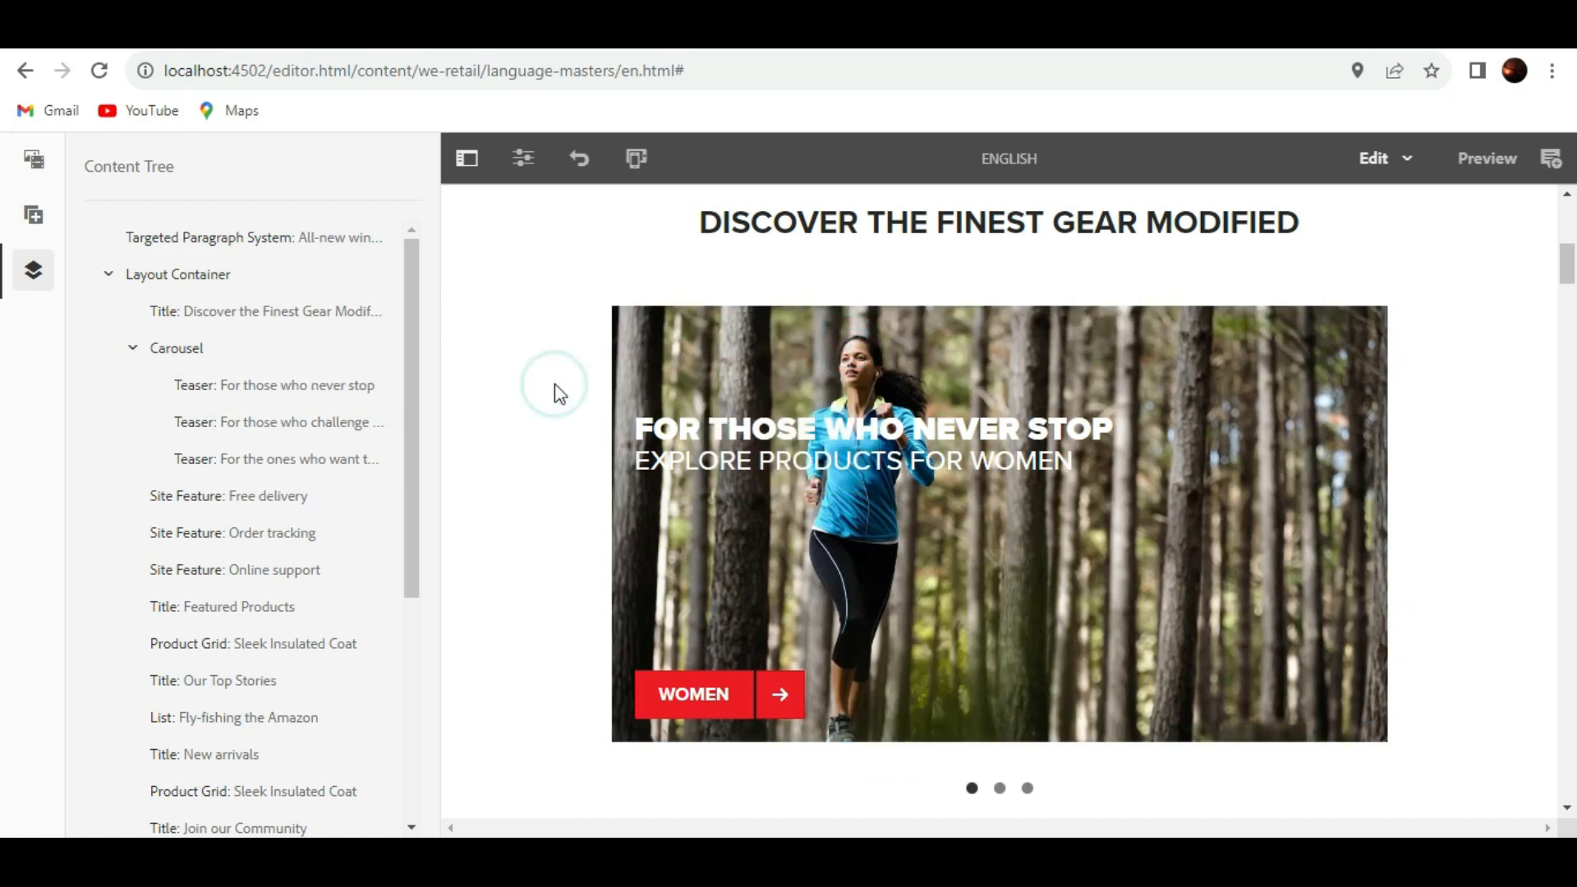
- Change the For Those Who Never Stop teaser's component type style to Link Button again
click(782, 382)
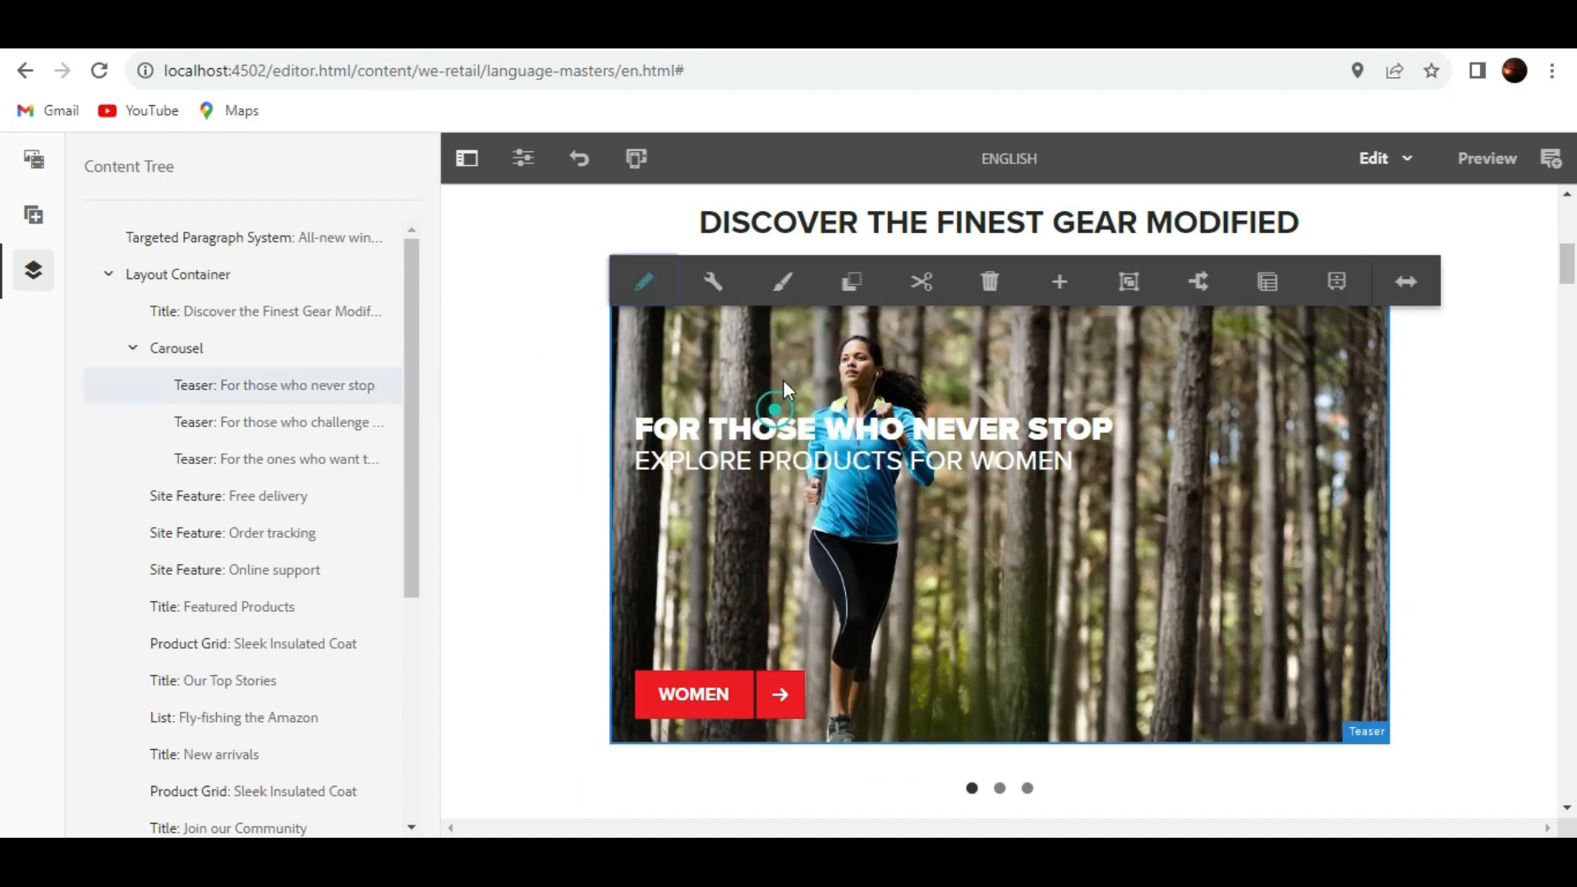
click(786, 289)
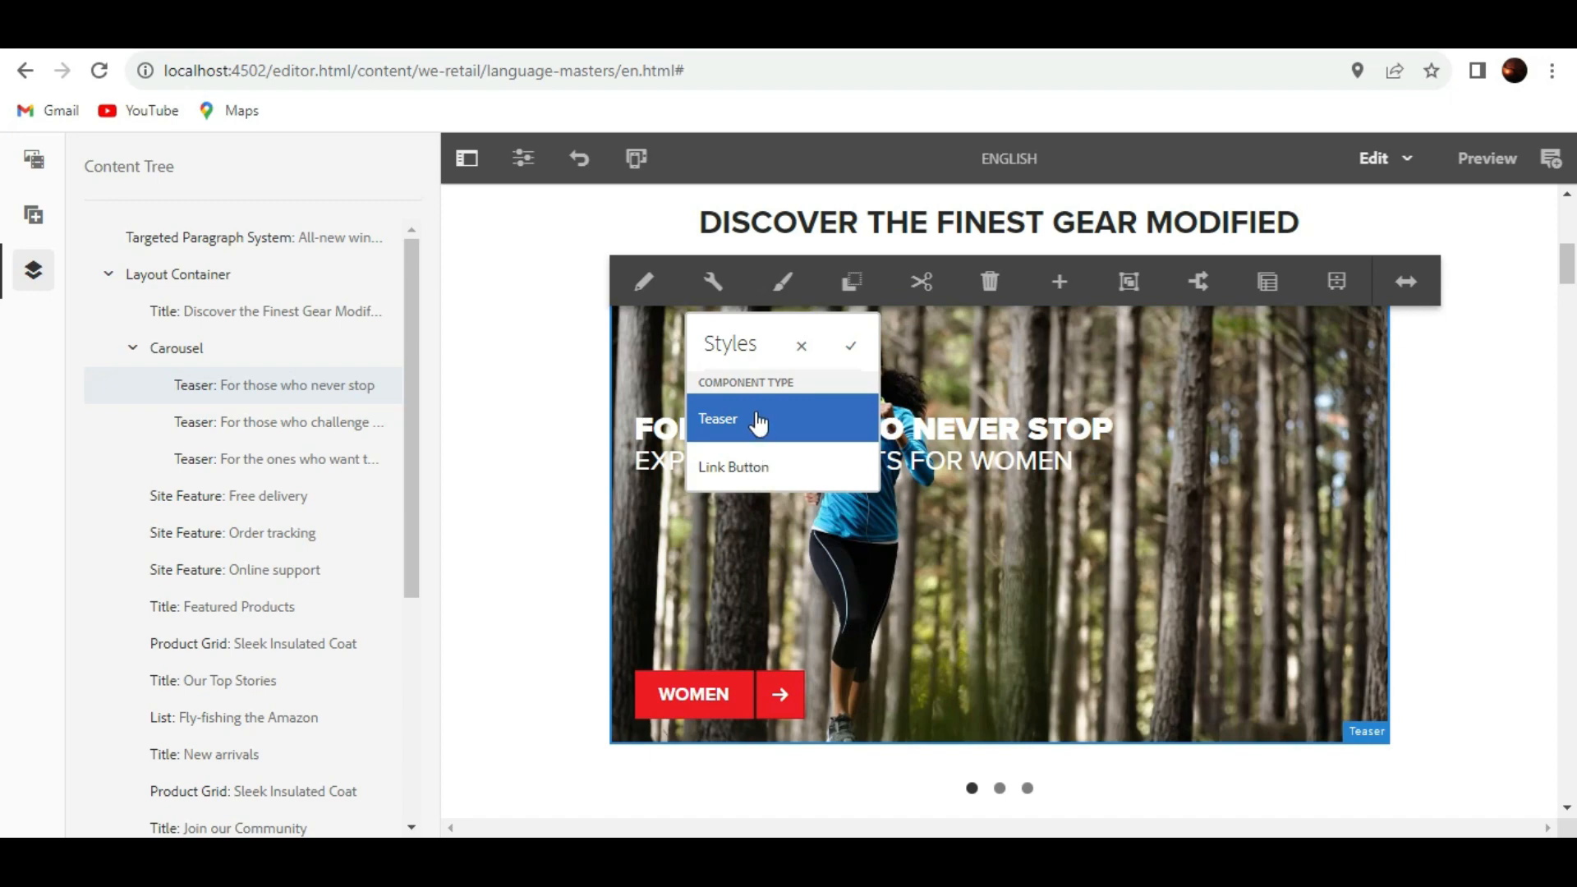
click(752, 484)
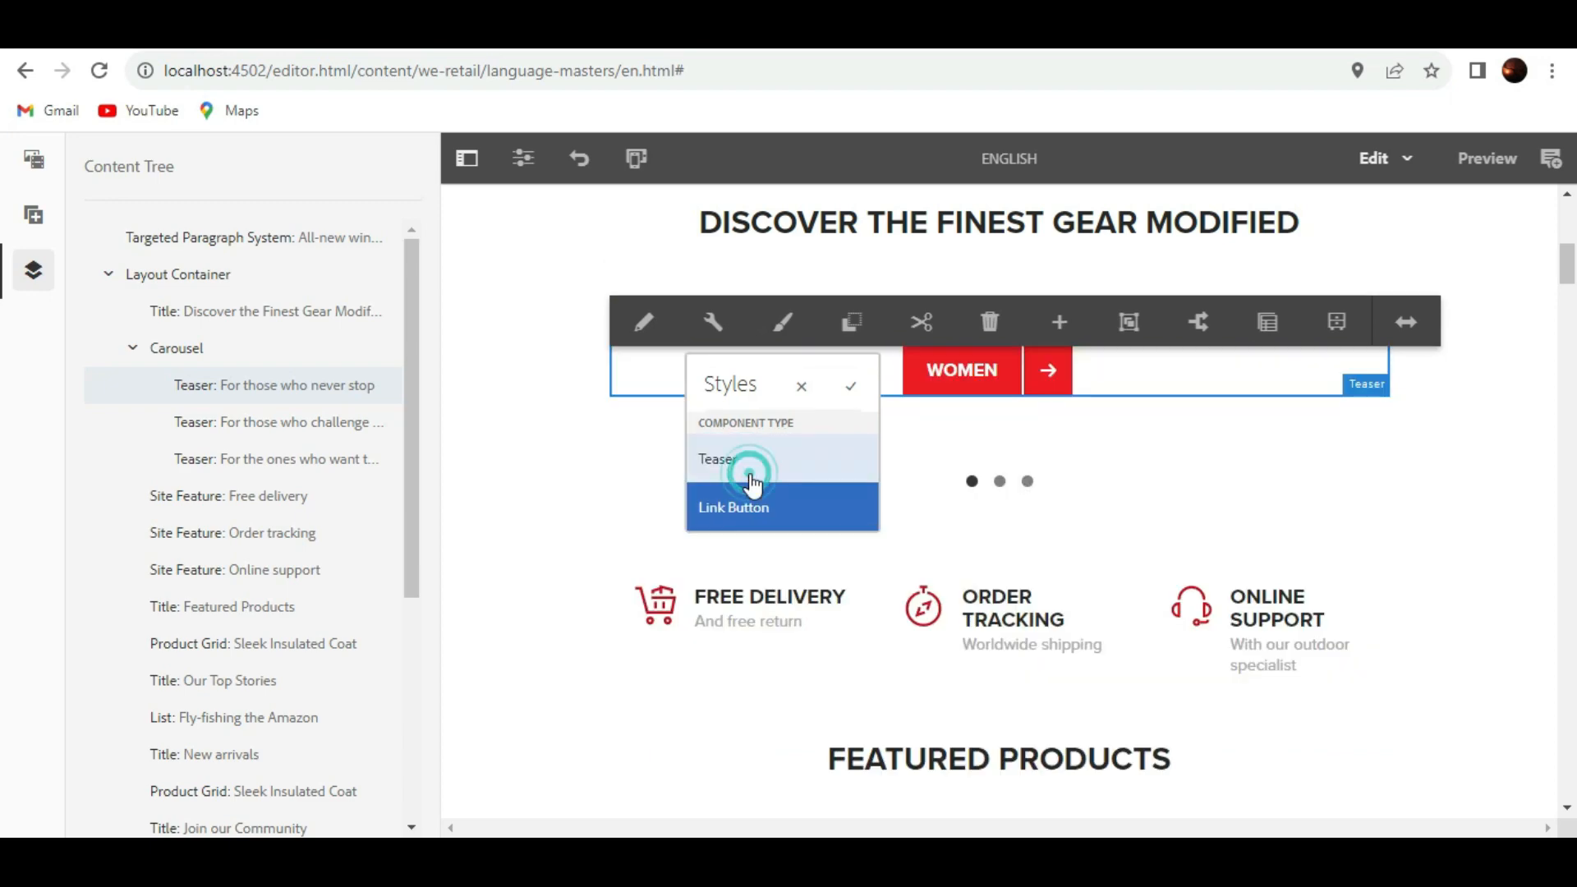
click(523, 419)
- Restore the Teaser style on the carousel's Women component and close its style options
click(801, 387)
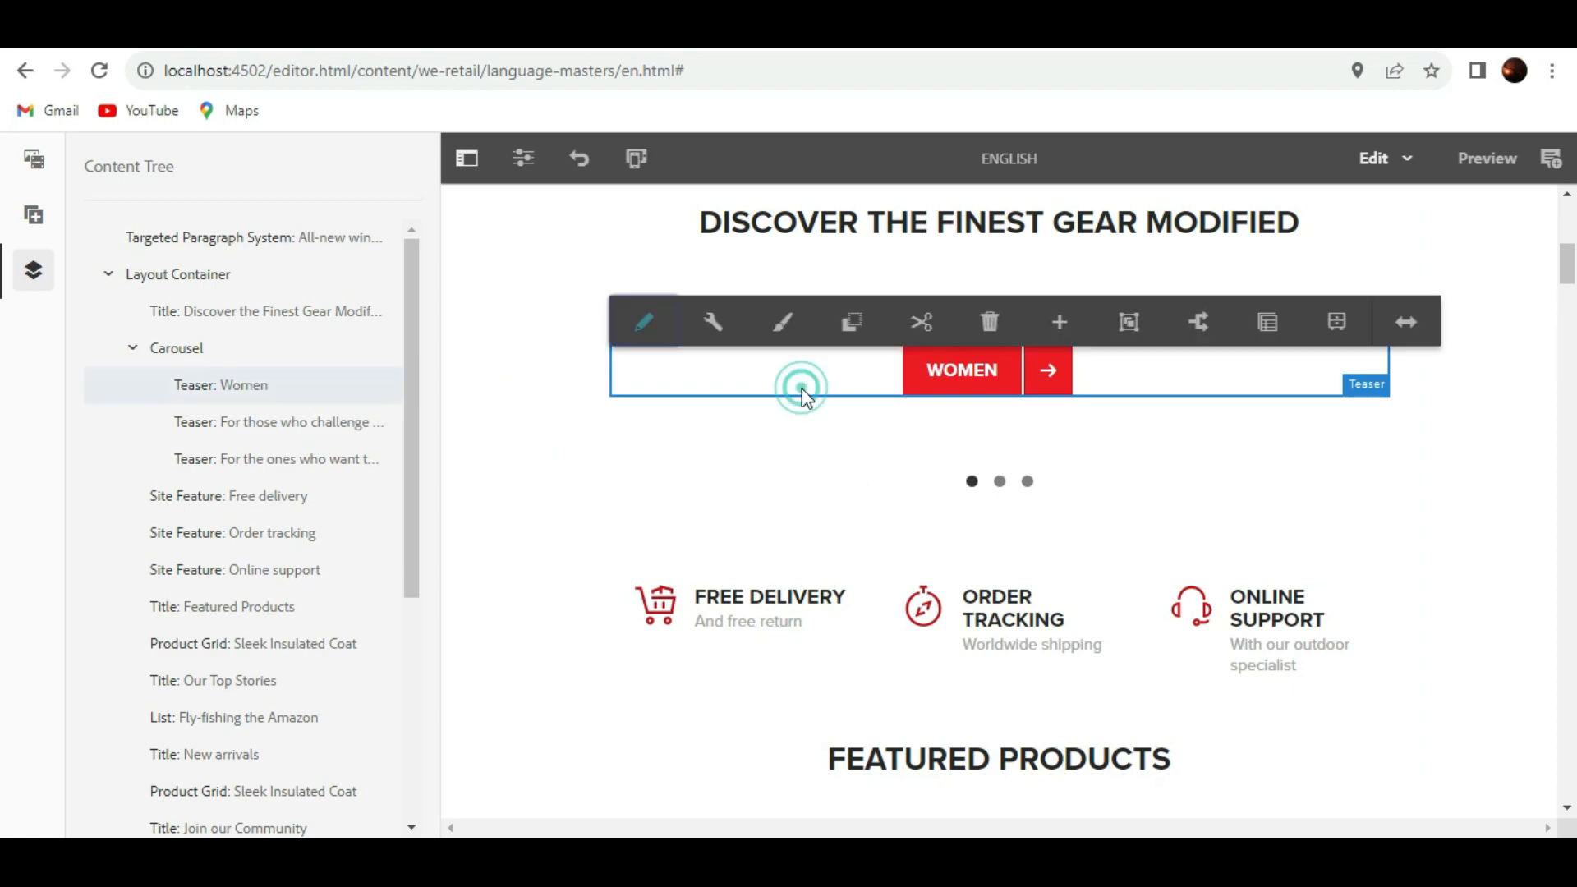
click(782, 321)
click(769, 456)
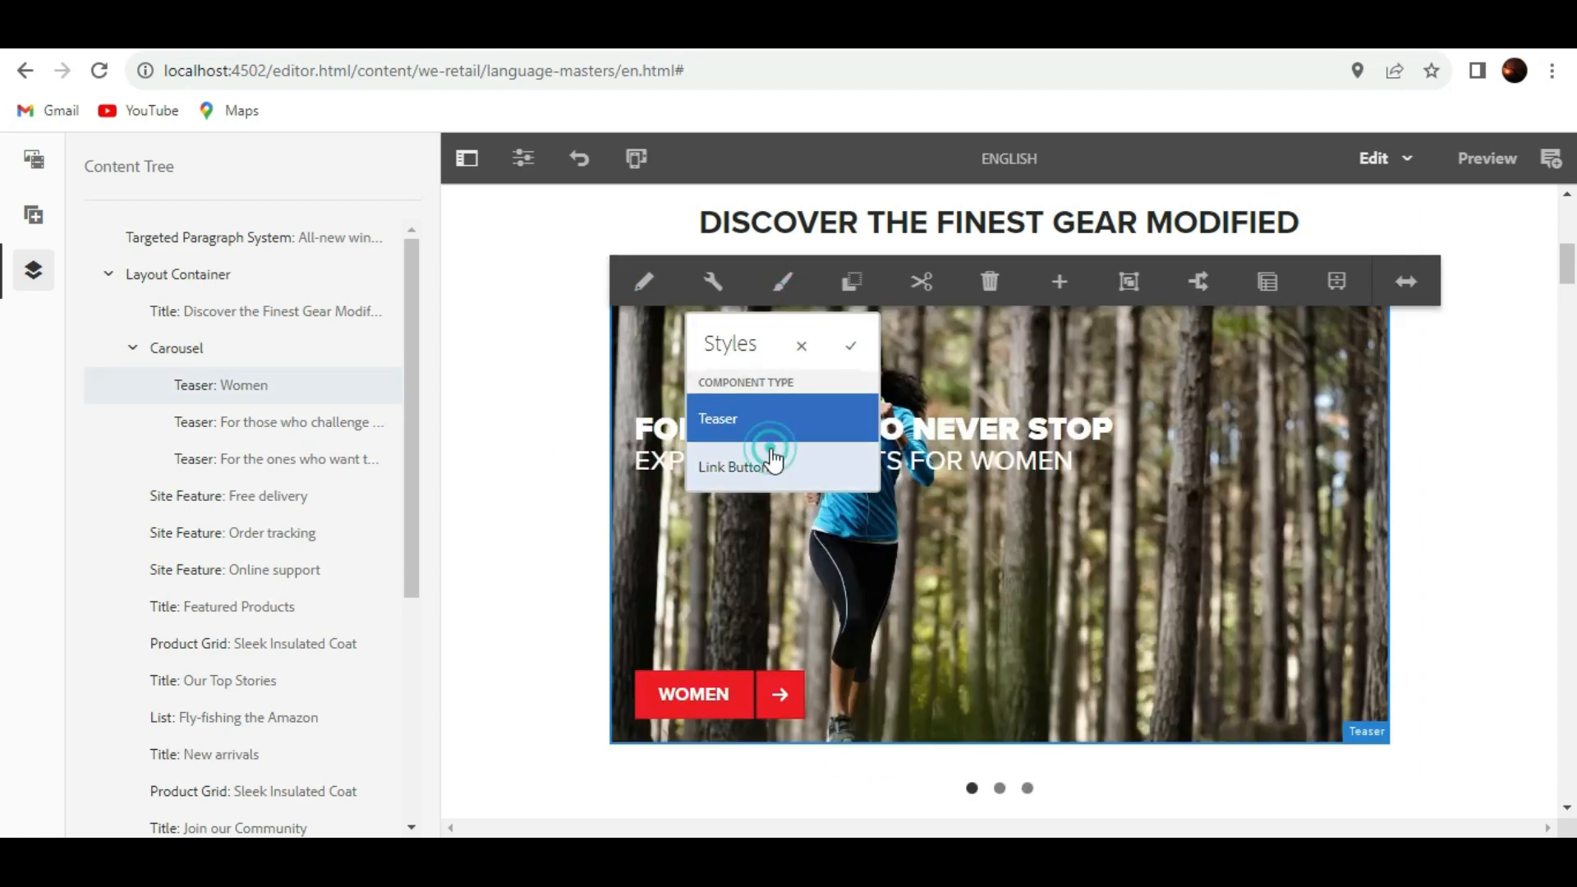
click(565, 411)
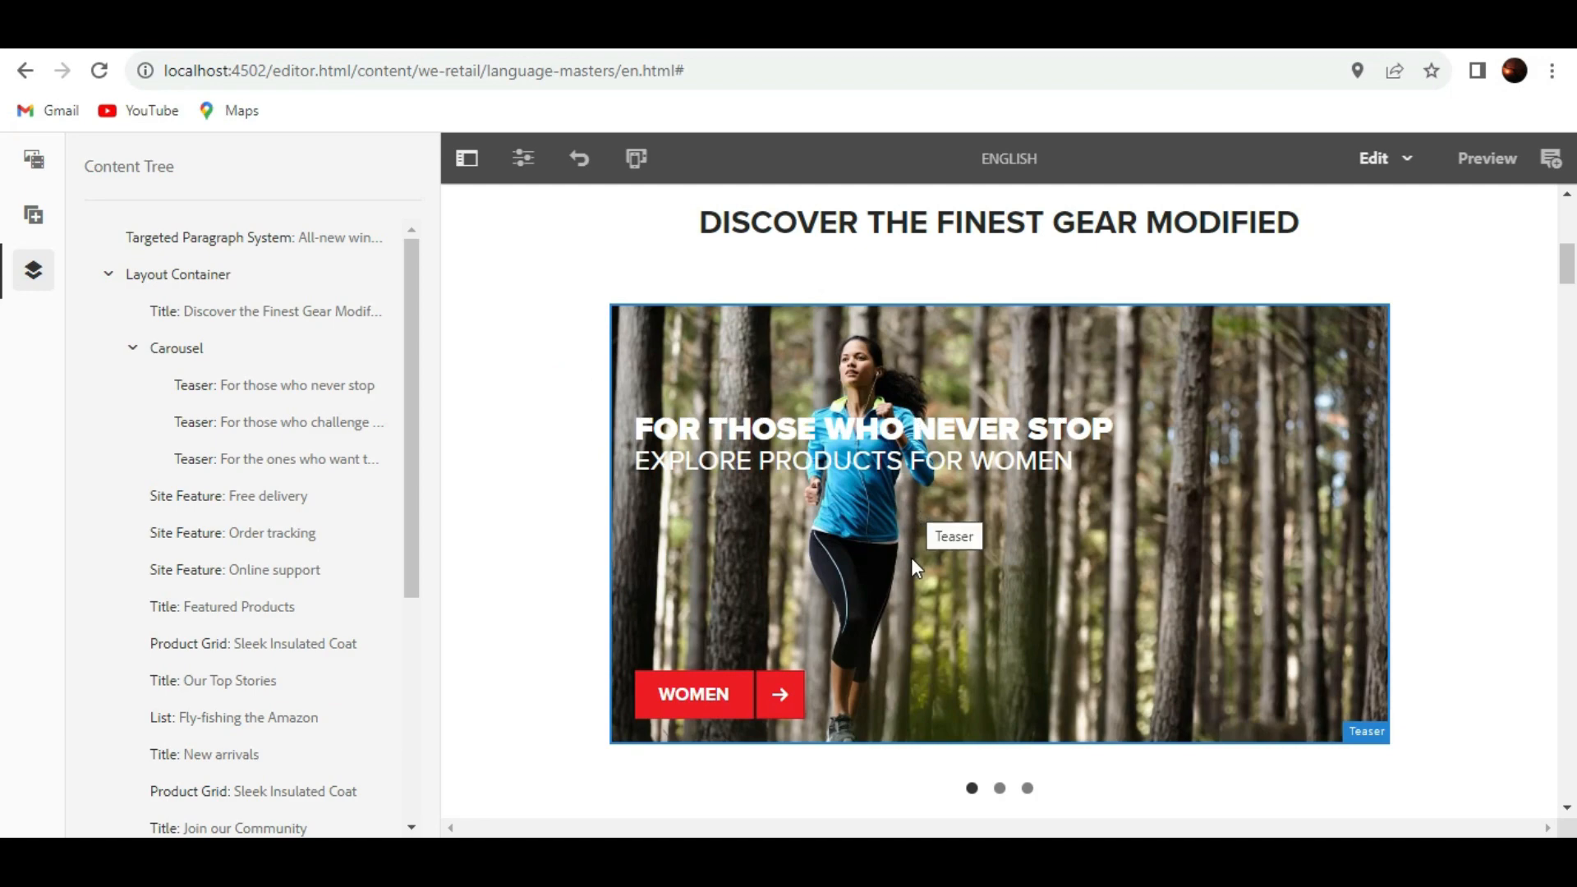
- Move the For Those Who Never Stop teaser out of the carousel to above the Discover the Finest Gear Modified title
scroll(909, 559, up, 2)
scroll(910, 563, up, 1)
scroll(911, 566, down, 1)
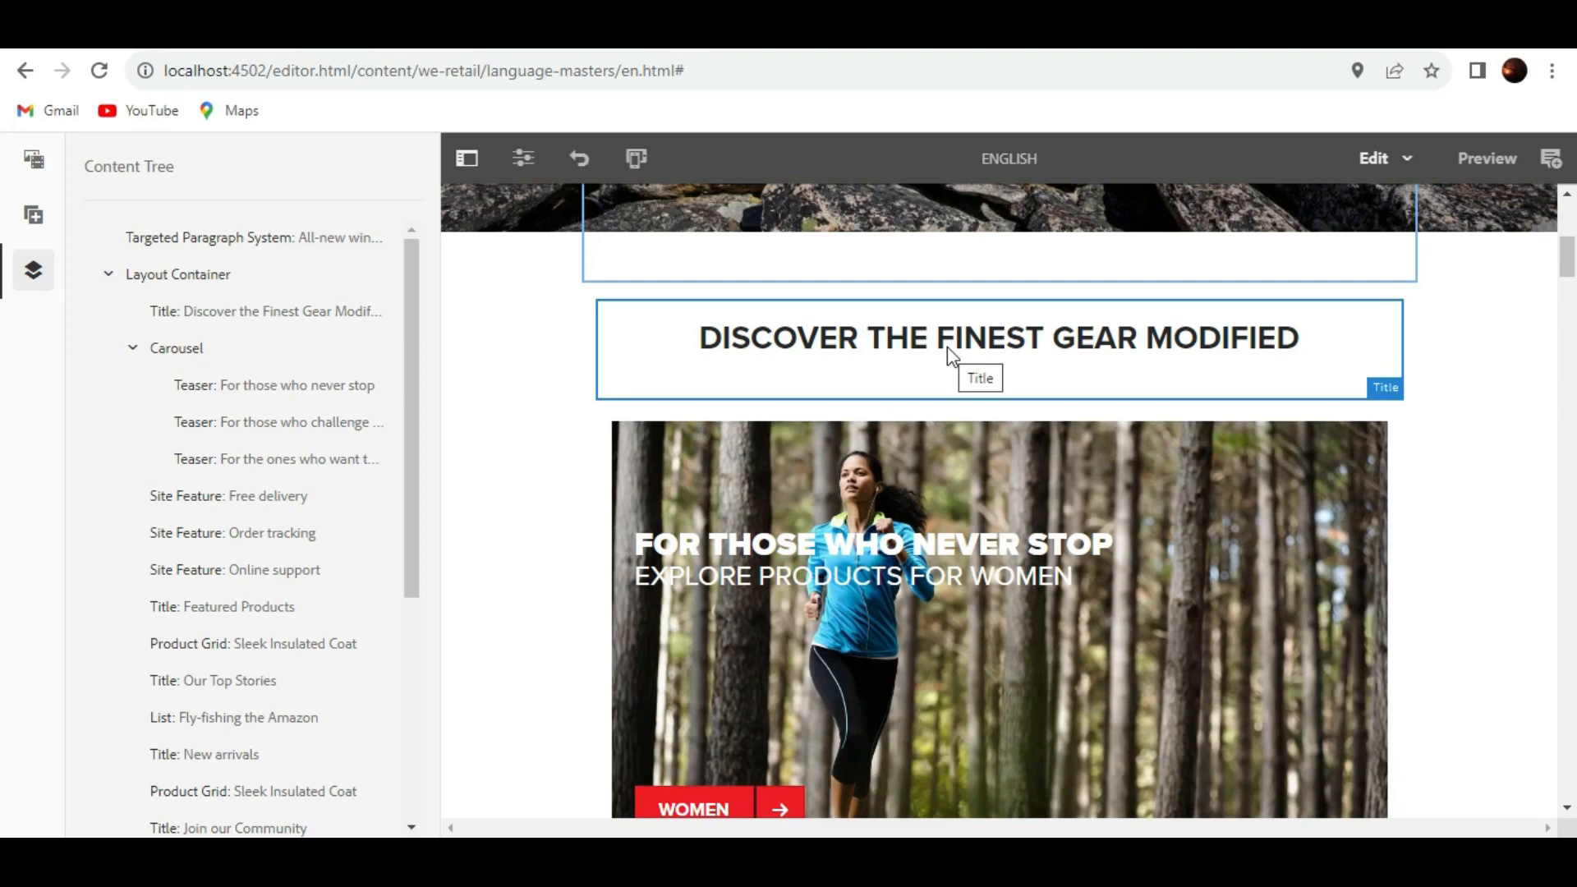
click(1017, 639)
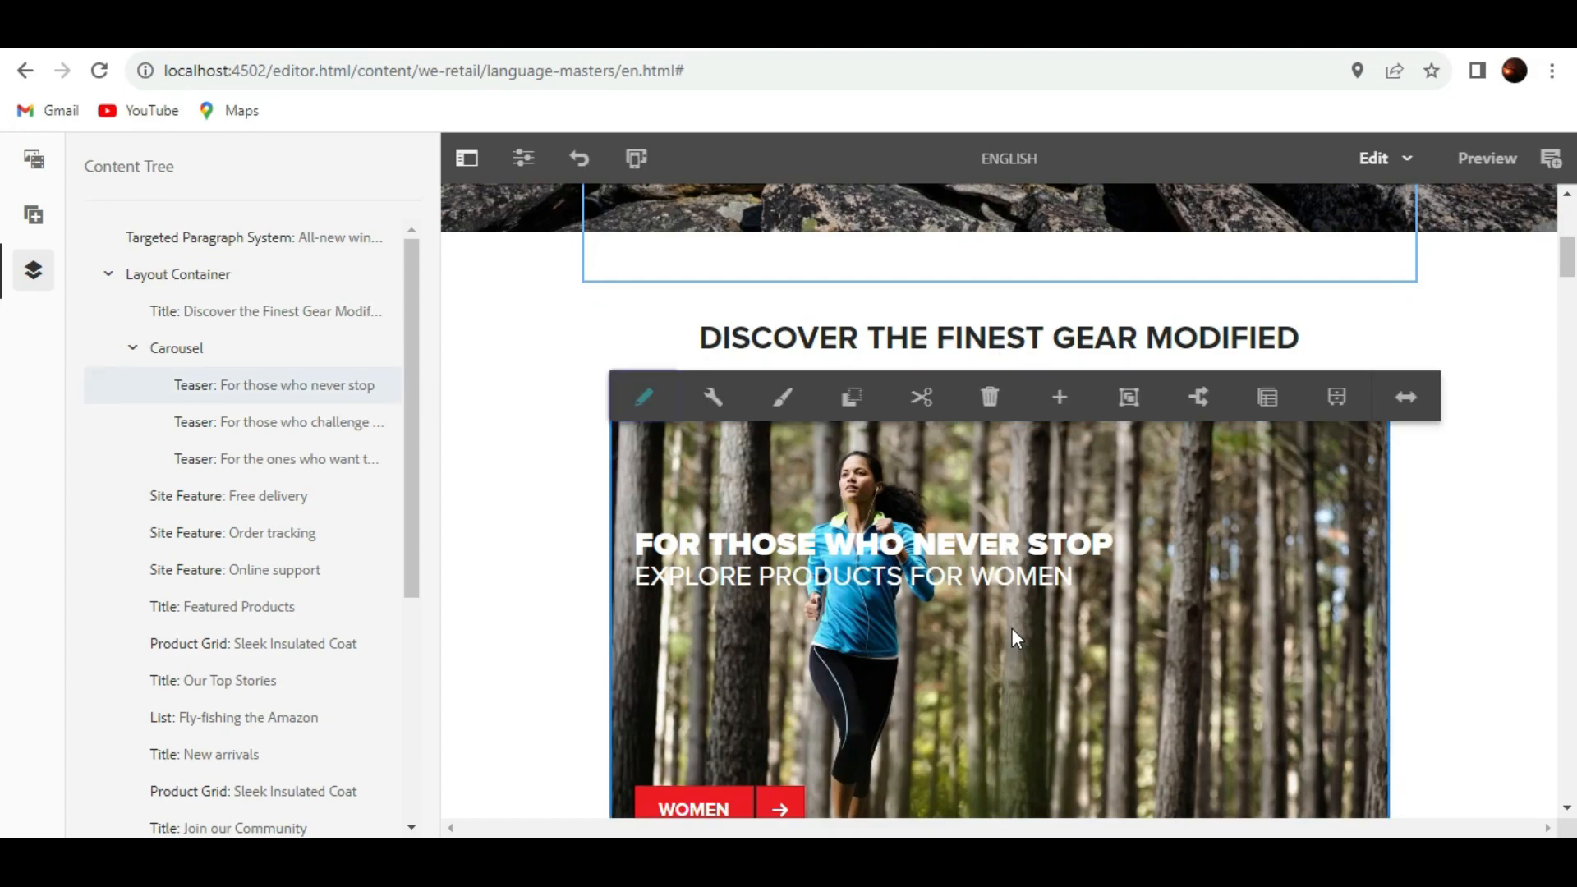
click(895, 480)
drag(898, 481, 935, 525)
drag(938, 505, 988, 633)
drag(995, 629, 998, 327)
drag(999, 327, 993, 293)
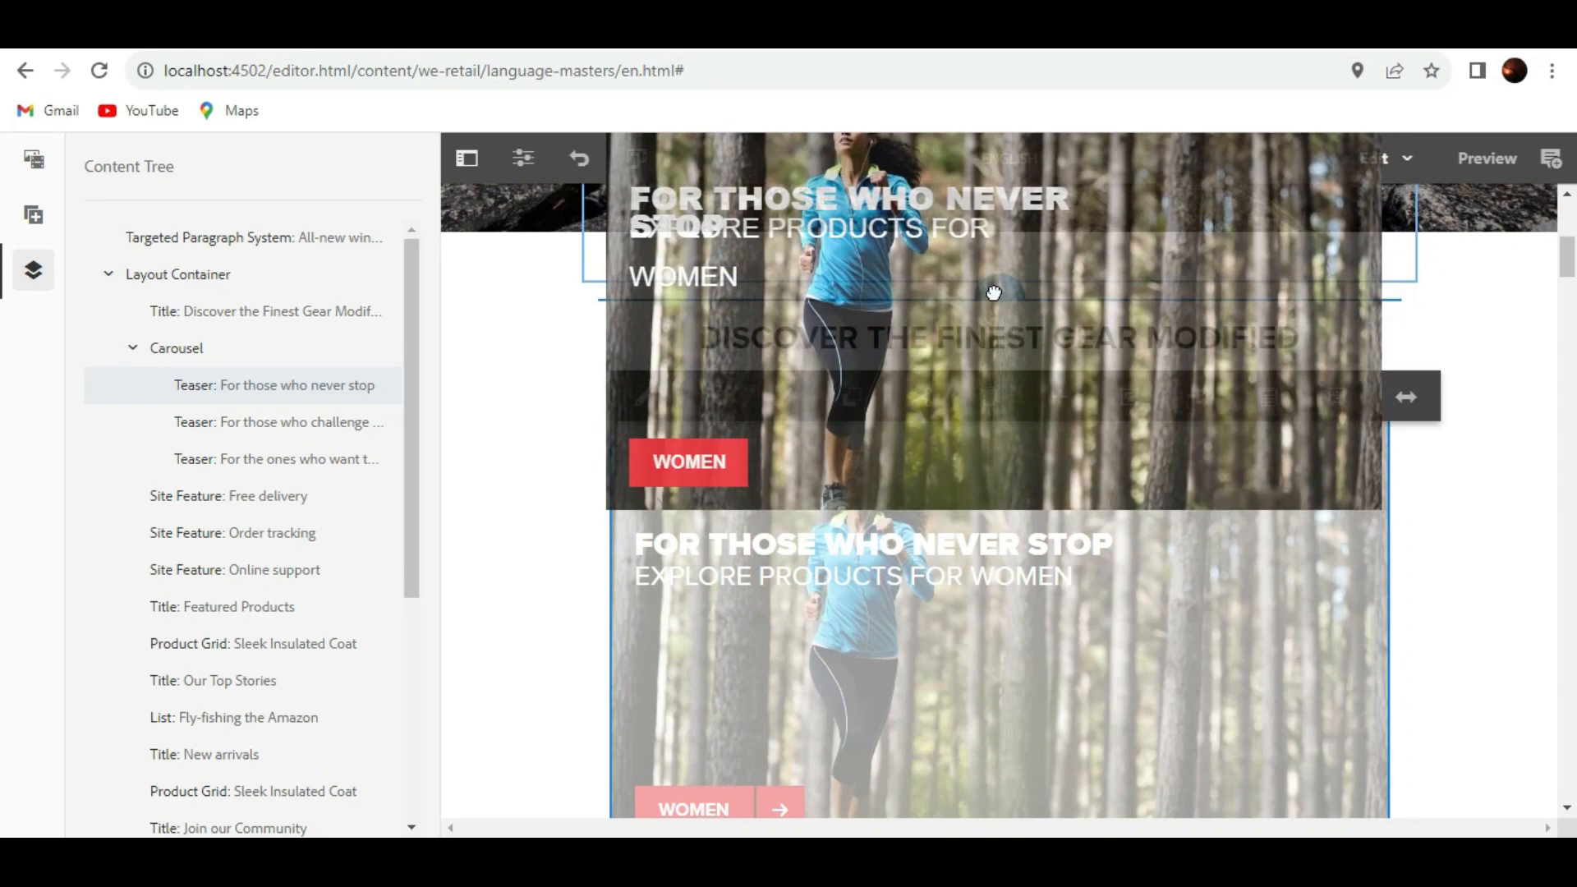
drag(993, 293, 993, 293)
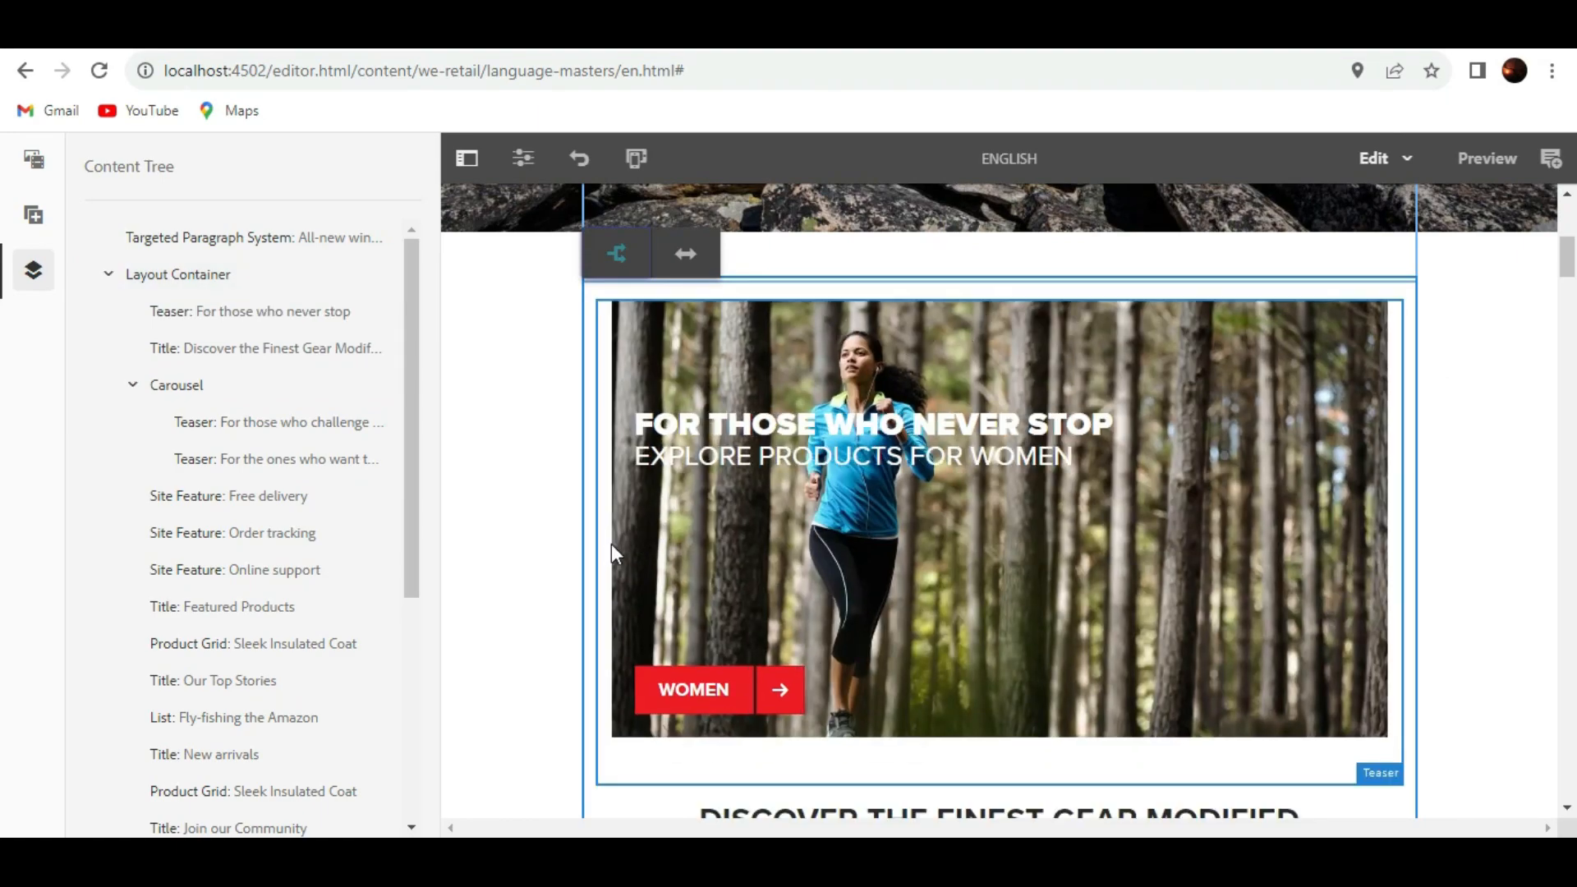
click(485, 566)
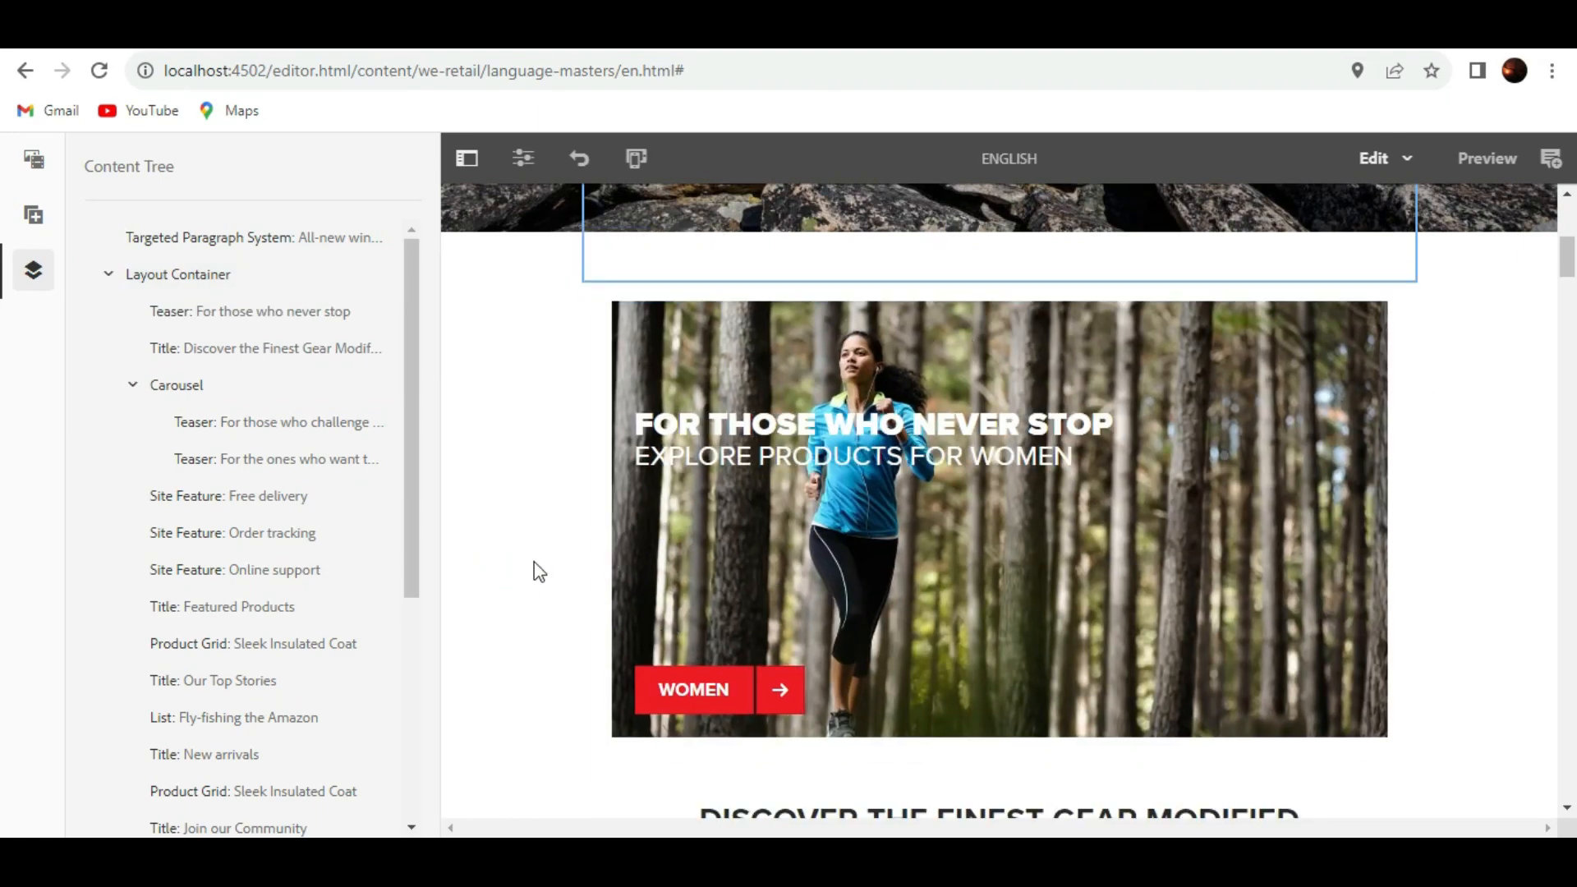
- Check the moved teaser's placement in the editor and on the reloaded wcmmode=disabled page
scroll(536, 567, down, 4)
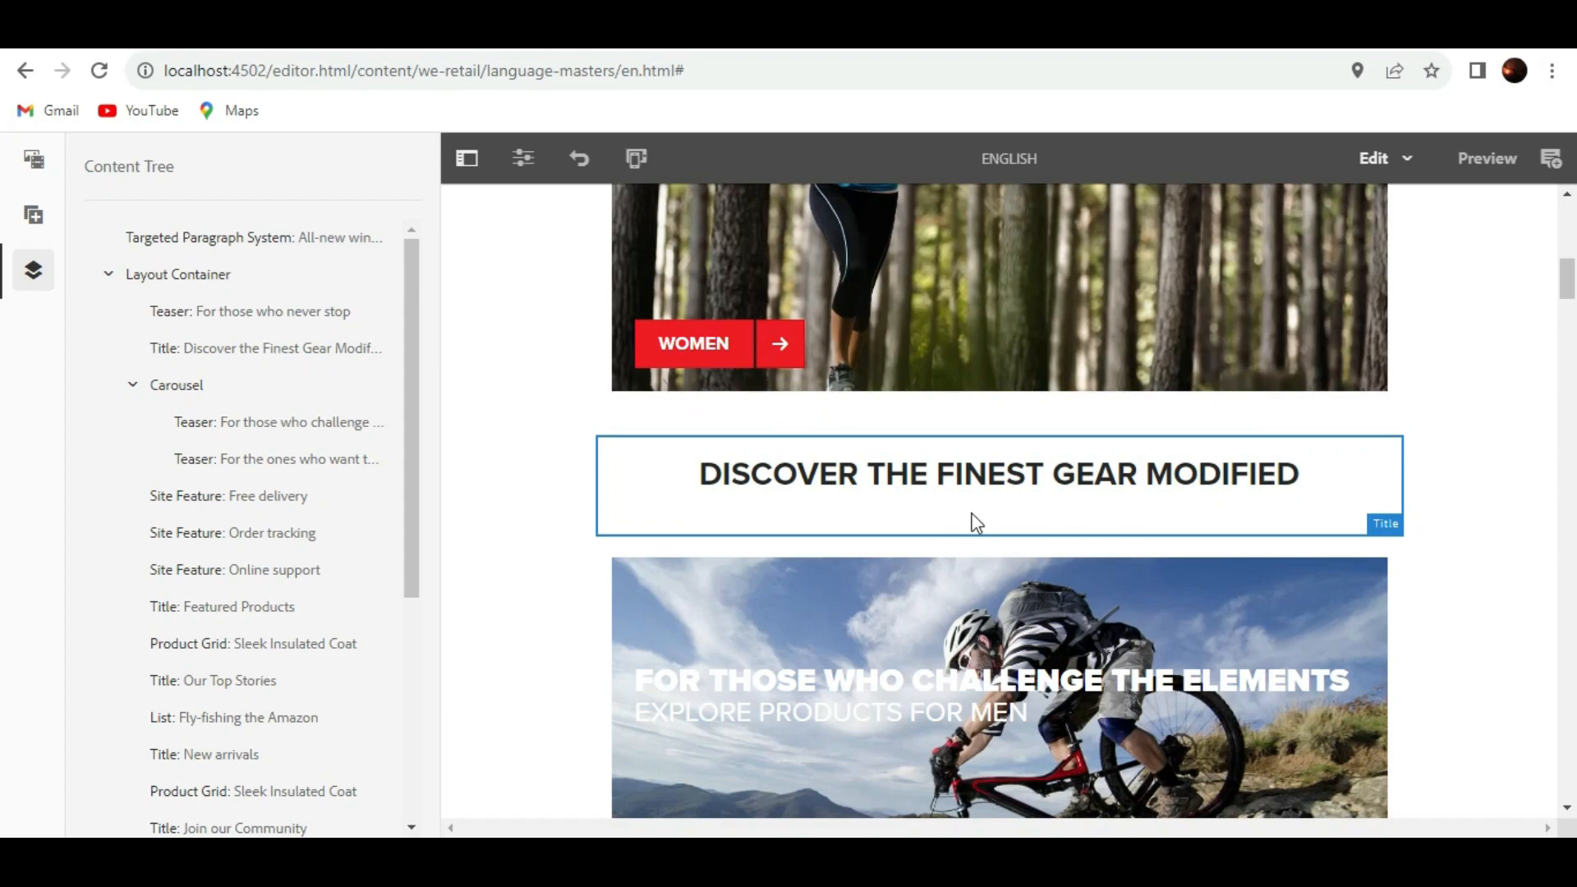
scroll(550, 460, up, 5)
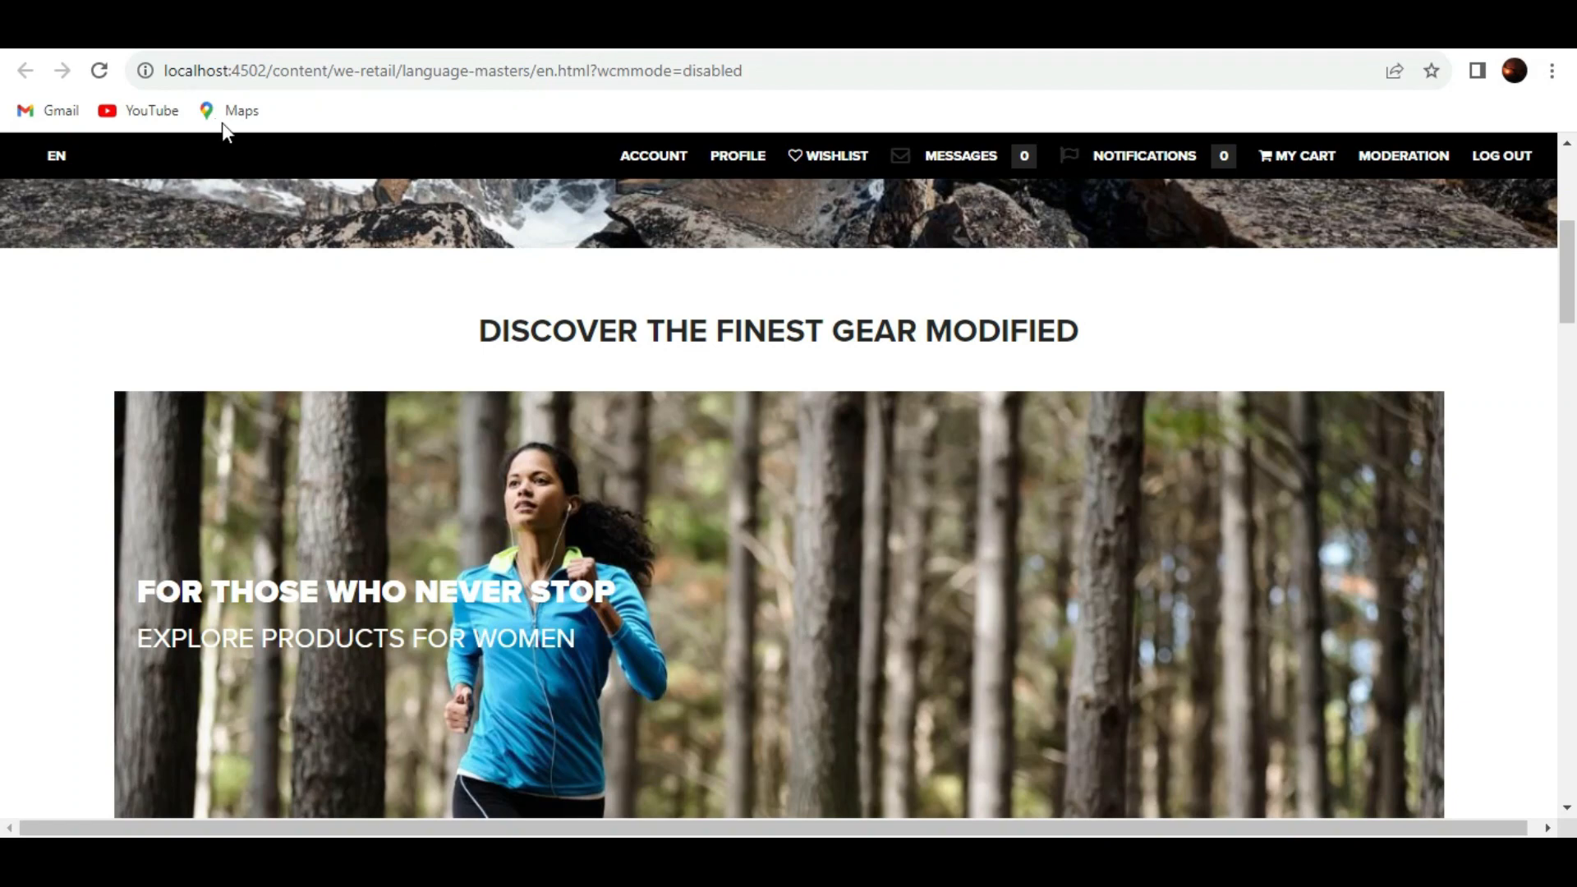
click(99, 71)
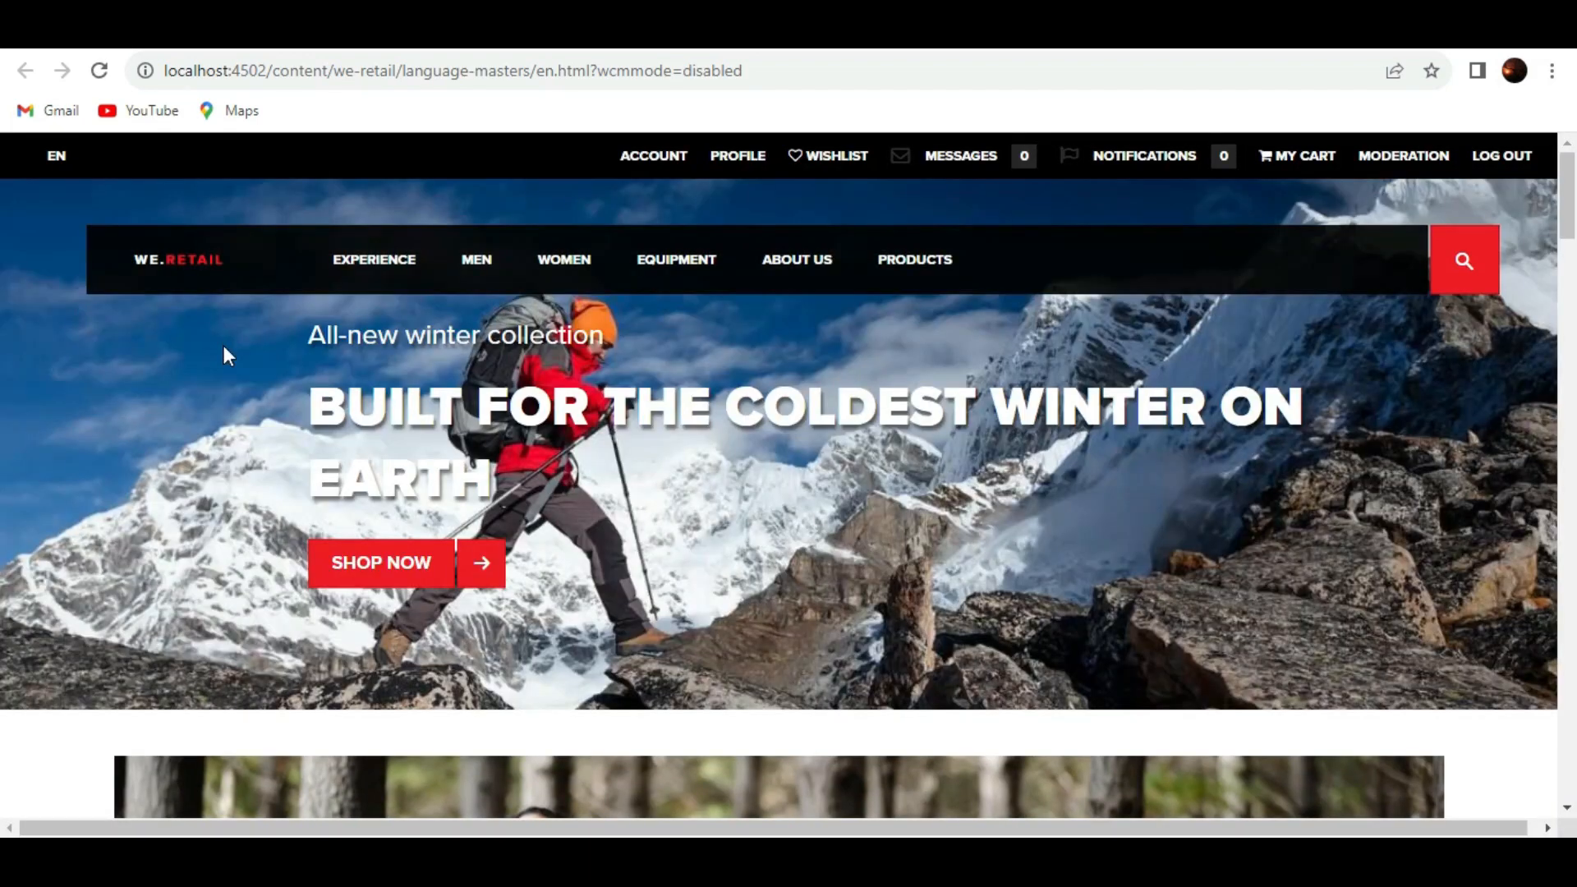
scroll(224, 353, down, 6)
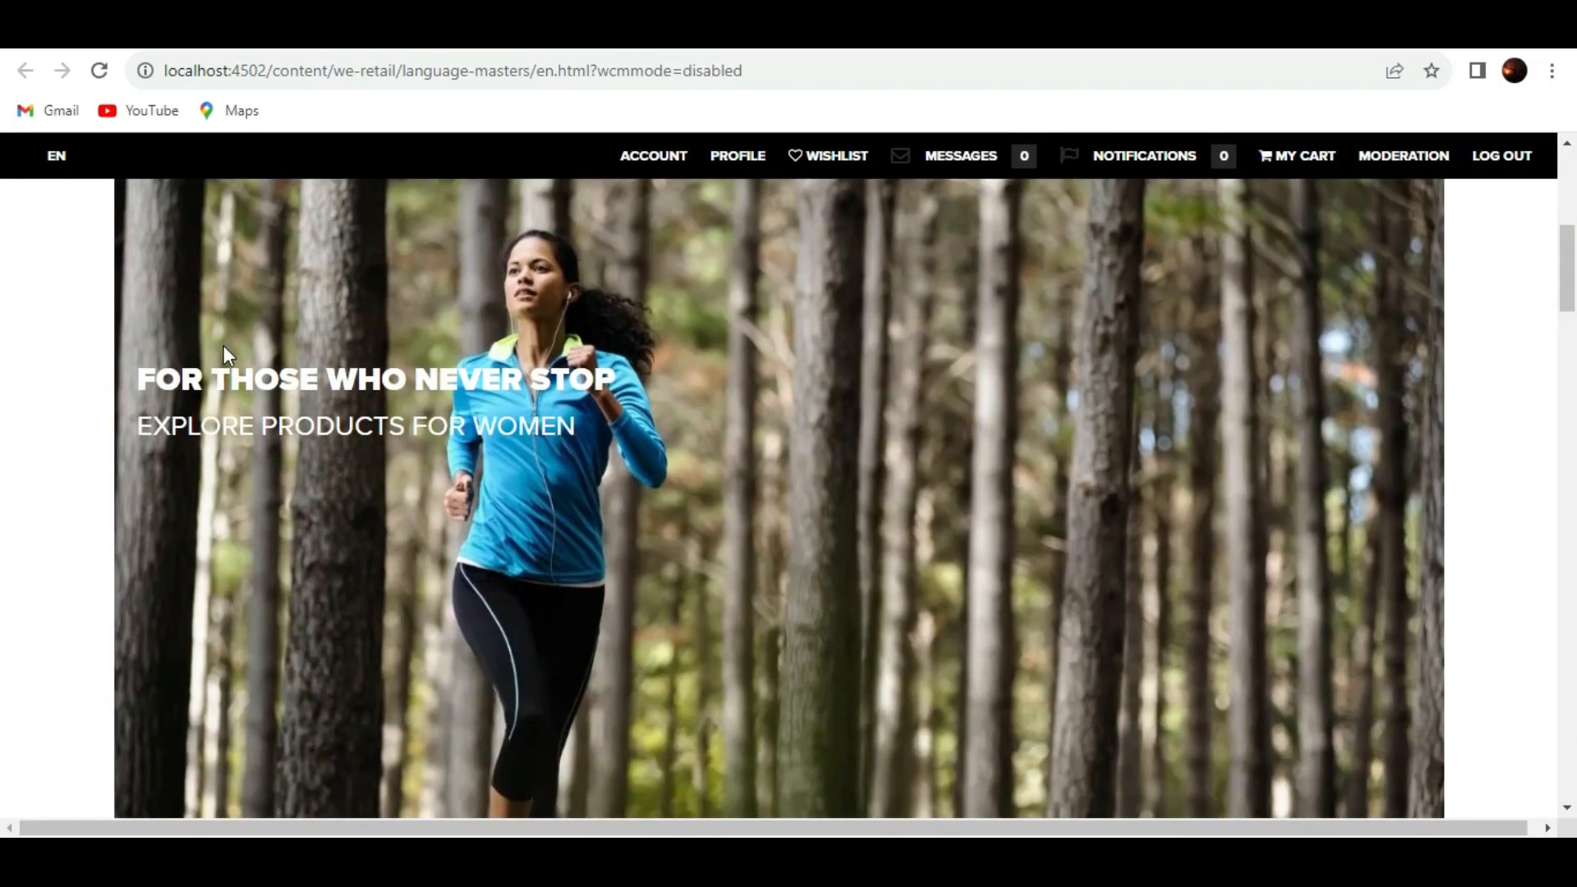
scroll(225, 352, down, 7)
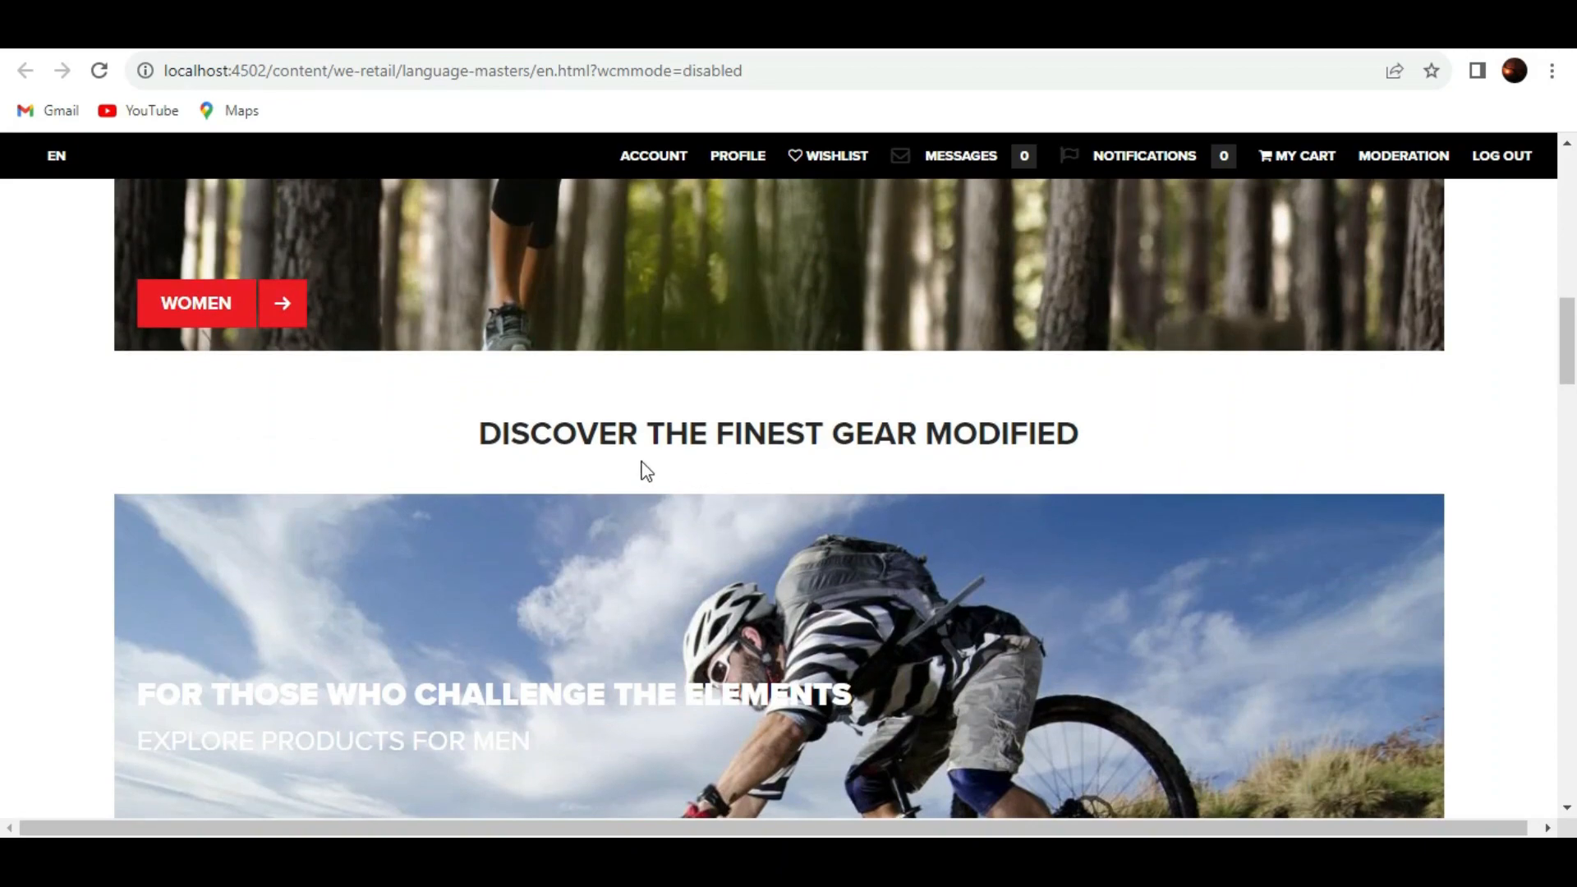
scroll(639, 469, up, 12)
scroll(637, 461, up, 1)
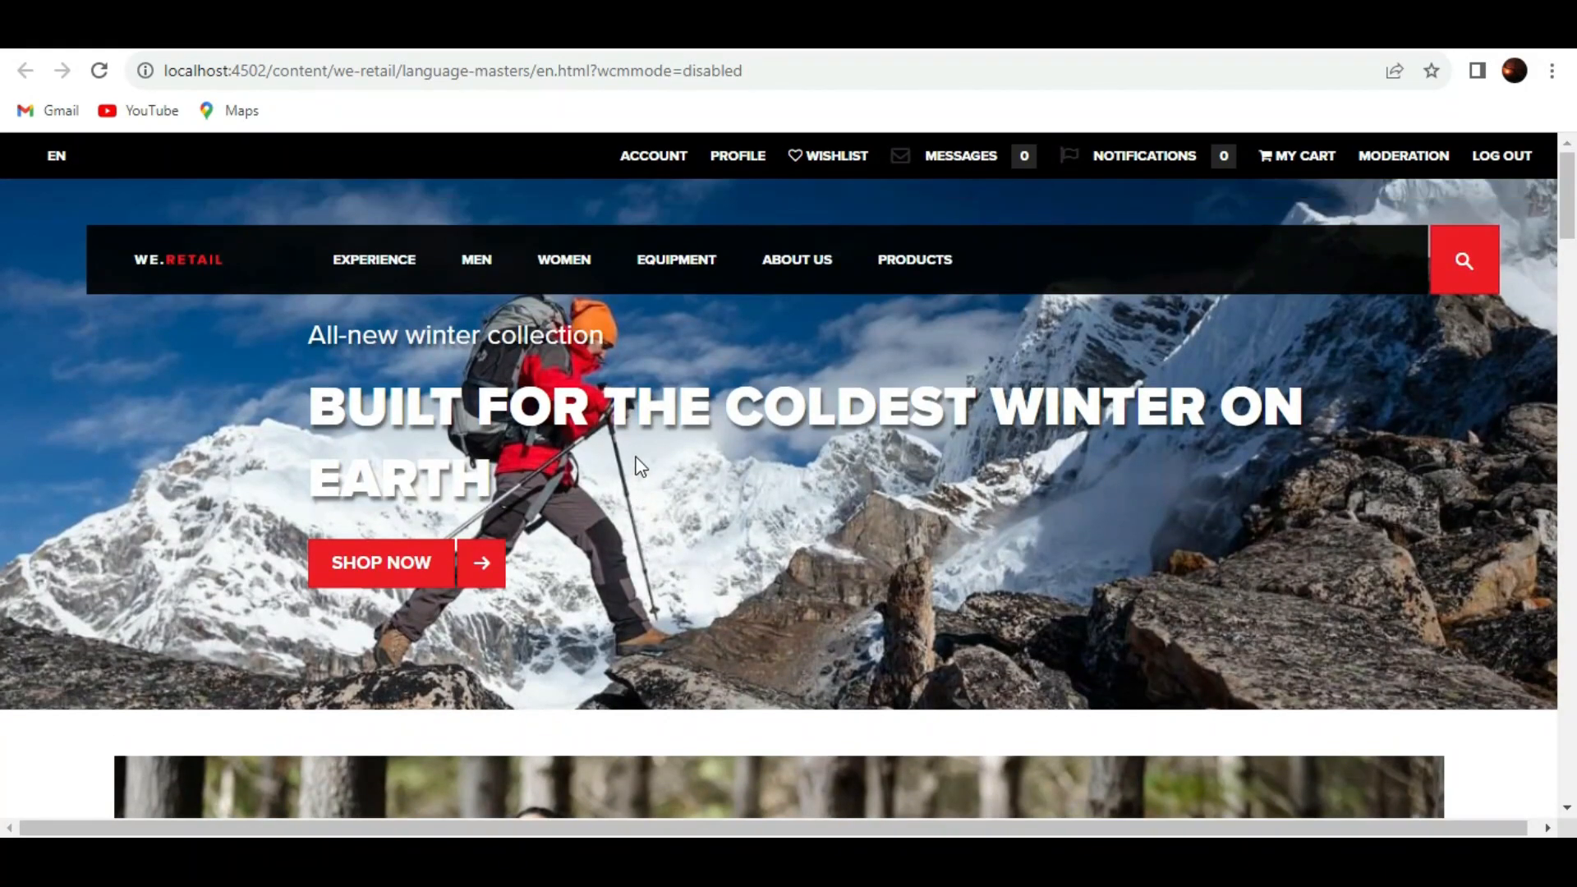